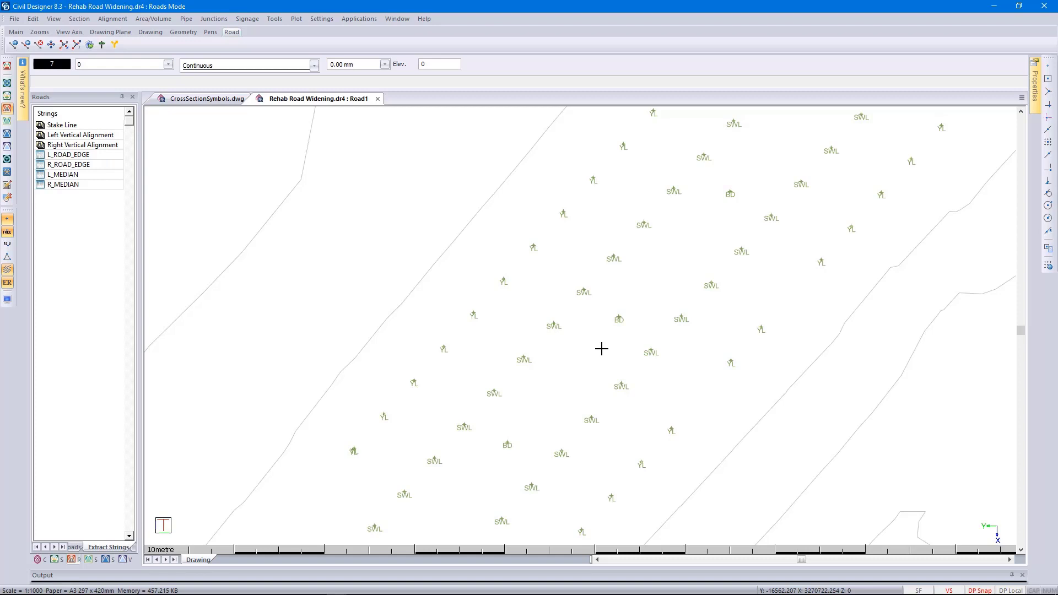
left_click(114, 20)
mouse_move(142, 78)
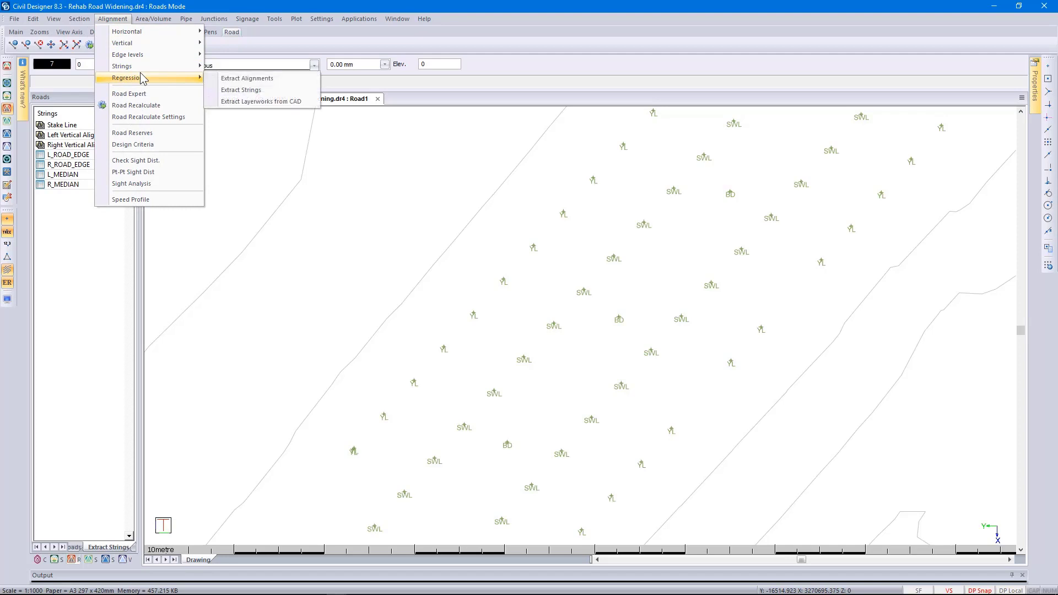
left_click(275, 103)
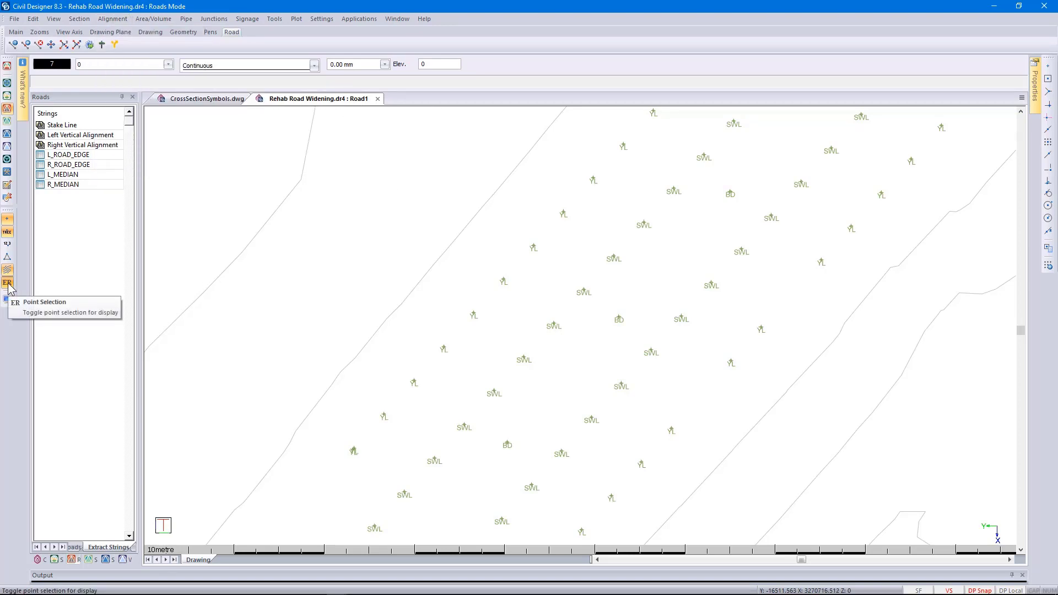
left_click(7, 283)
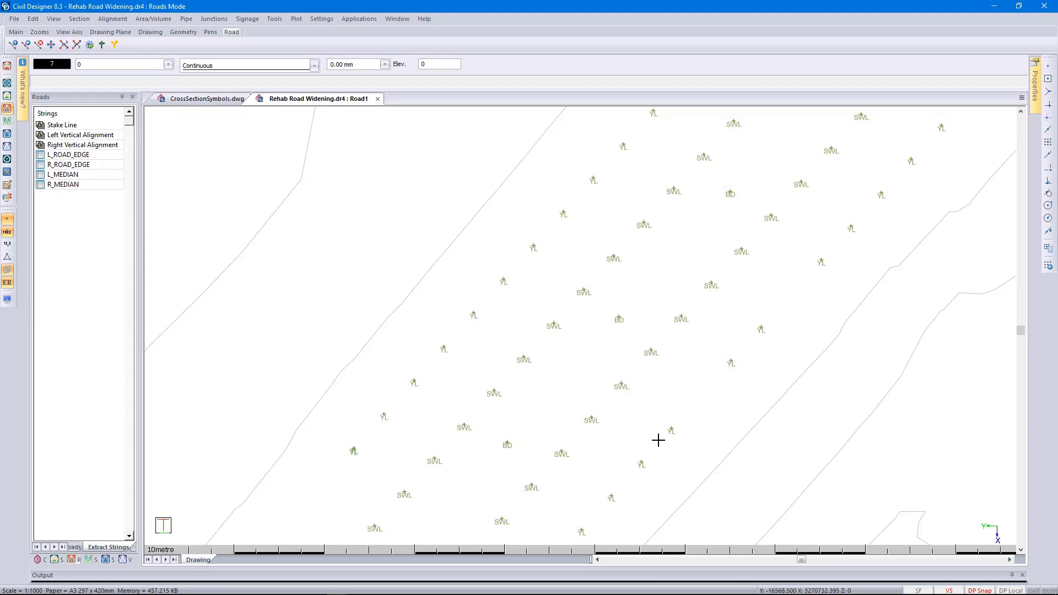
Switch to Terrain mode and view a quick profile of the MHP Survey ground surface along a line across the road
left_click(7, 97)
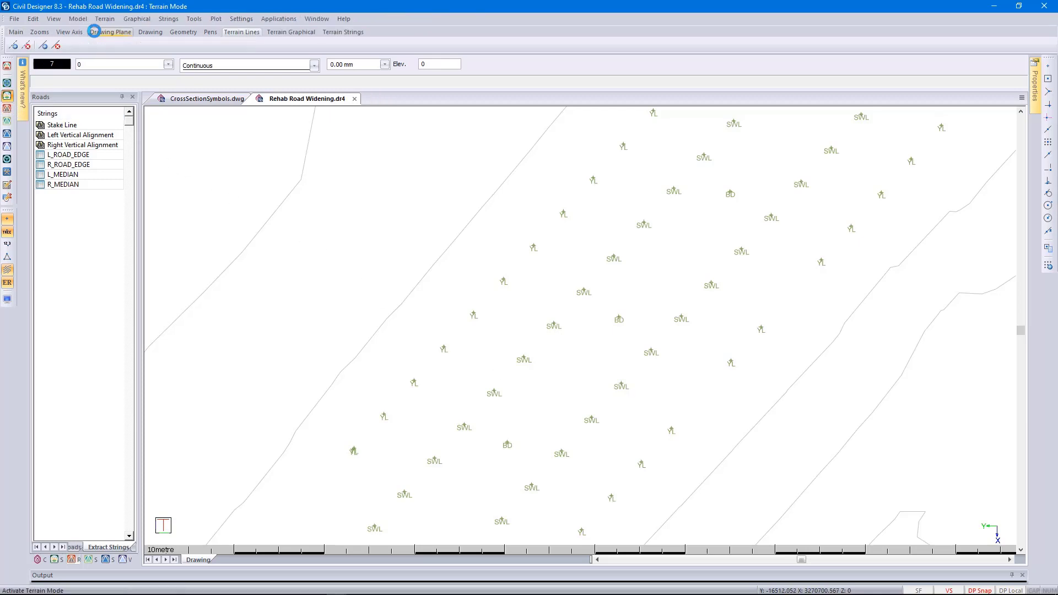
left_click(102, 19)
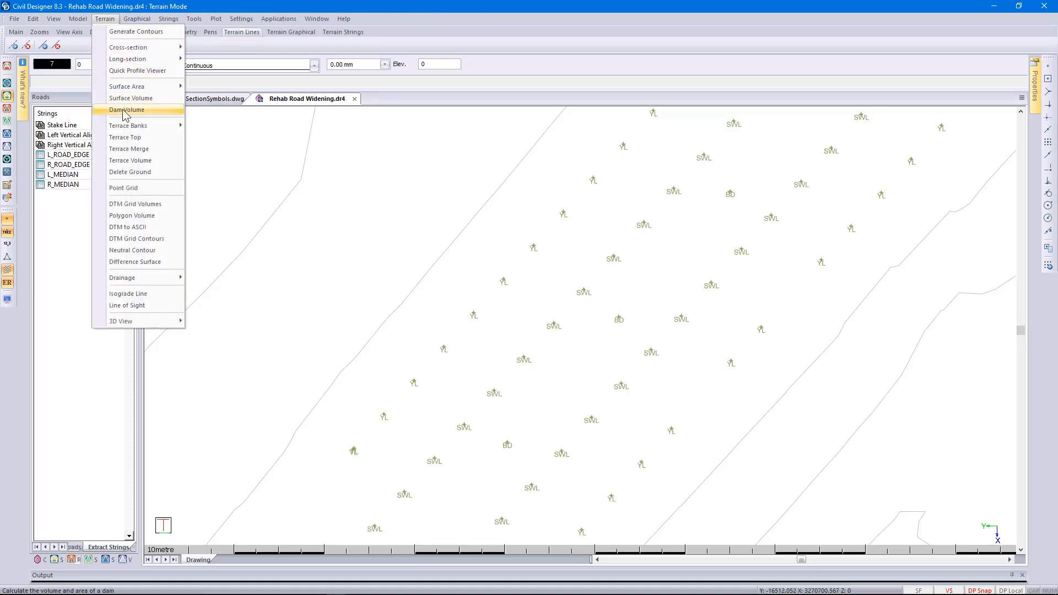
left_click(132, 71)
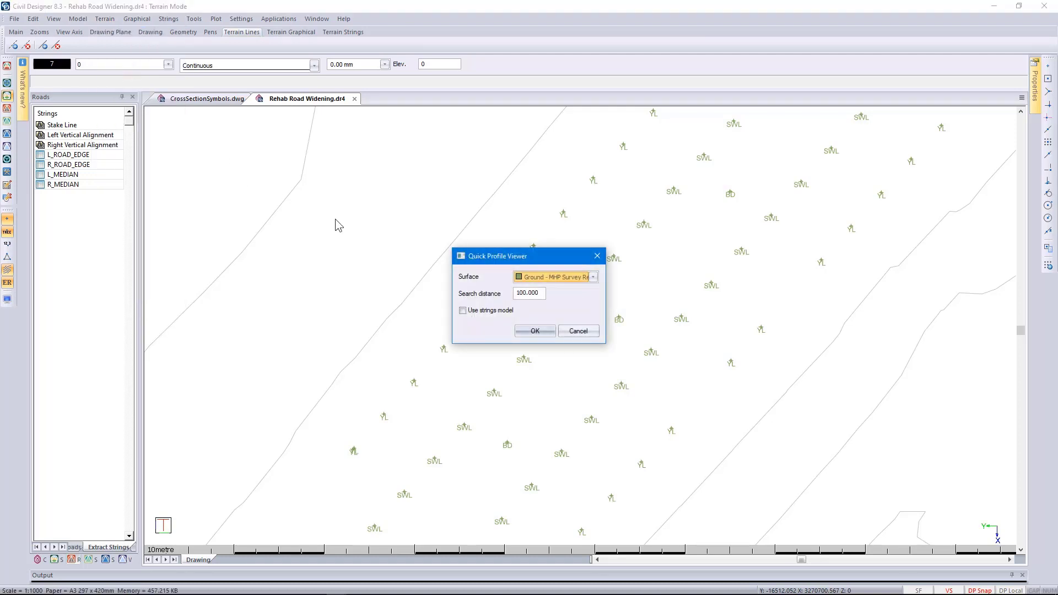
left_click(516, 330)
left_click(463, 306)
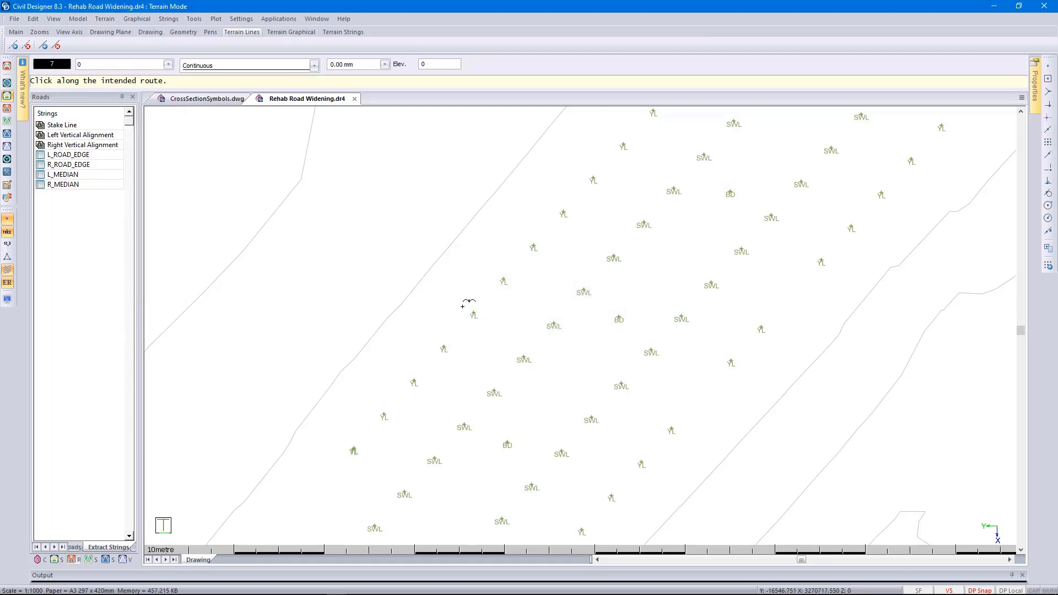
right_click(654, 470)
left_click(668, 477)
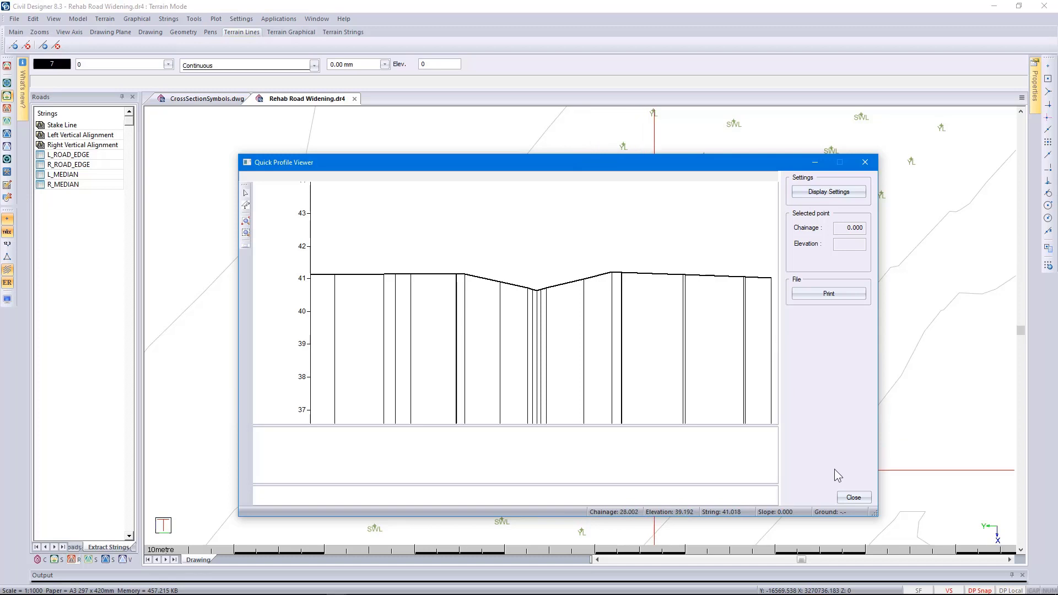
left_click(848, 497)
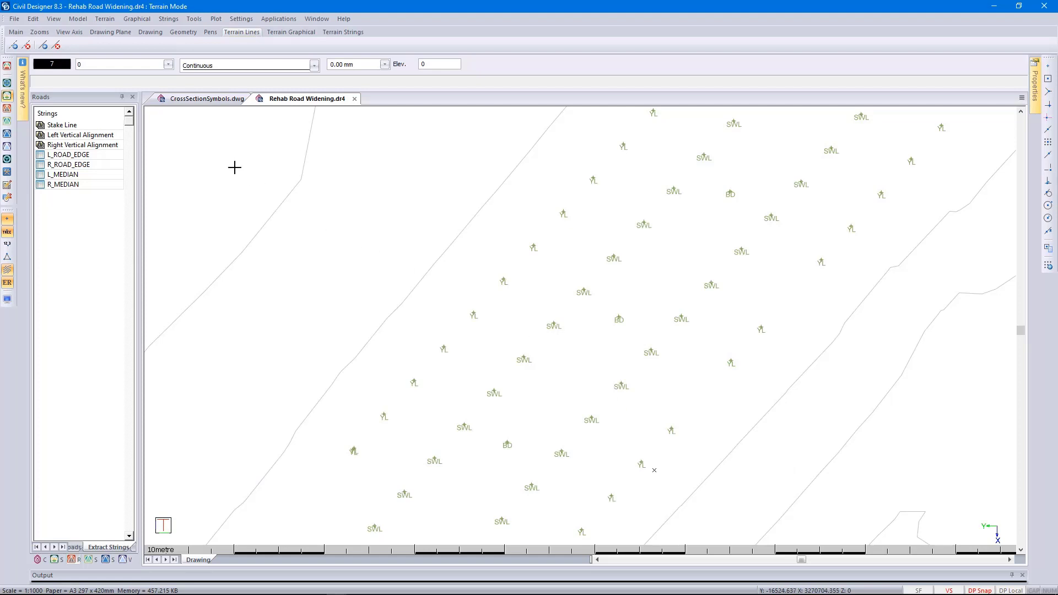
Make the existing left and right yellow line, left and right center white line and Stake Line layers visible
left_click(131, 66)
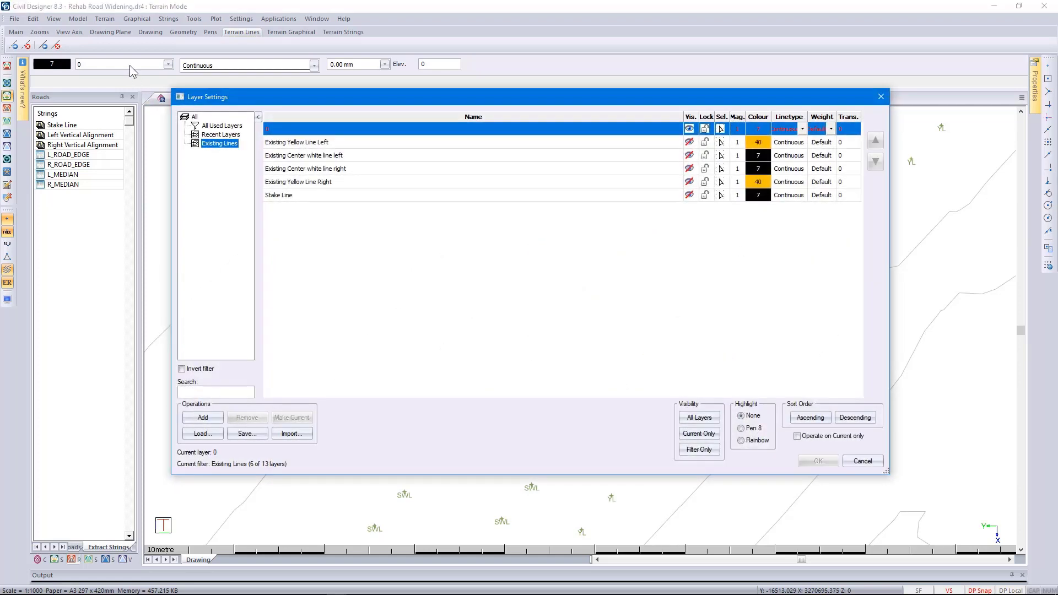
left_click(297, 143)
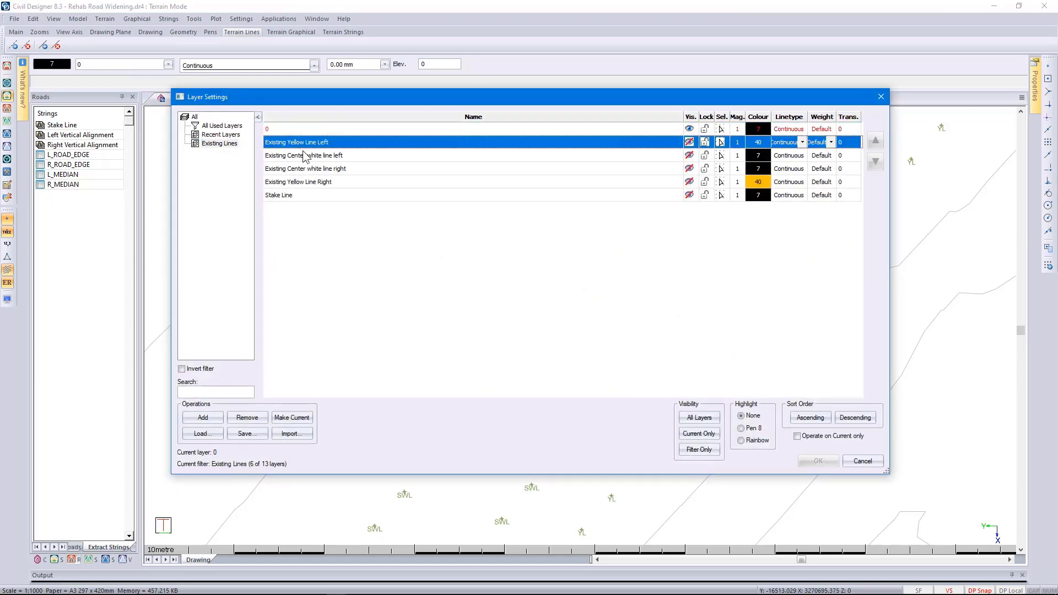
left_click(305, 156)
left_click(312, 169)
left_click(320, 182)
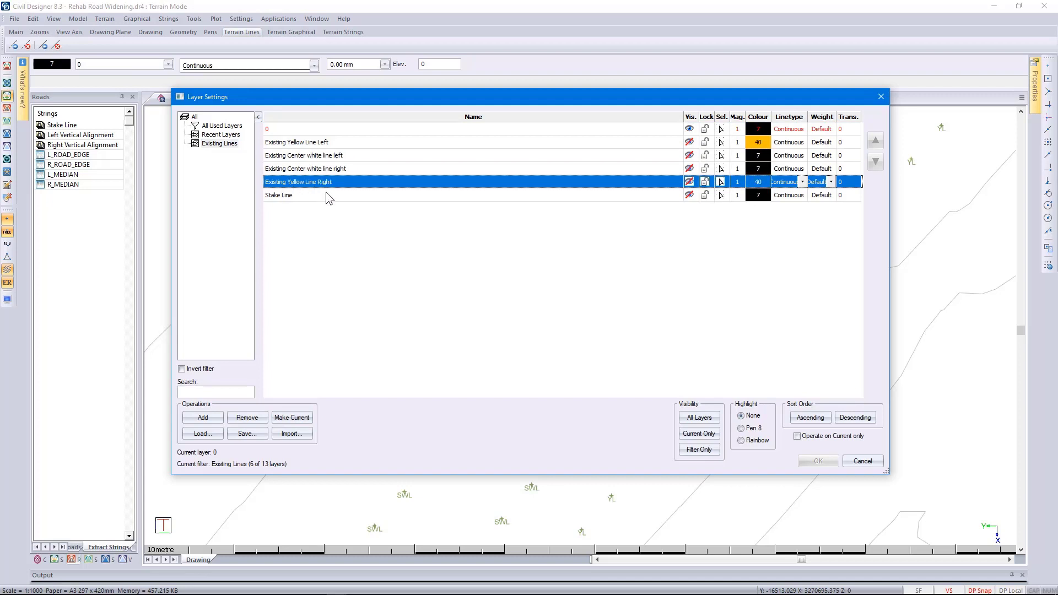
left_click(325, 192)
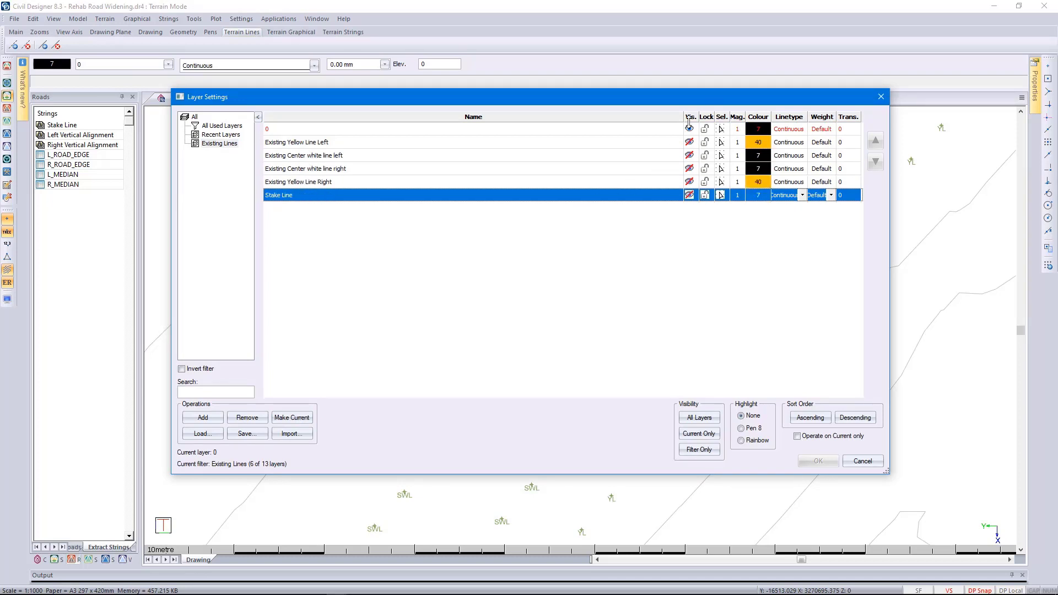
left_click(690, 121)
left_click(822, 461)
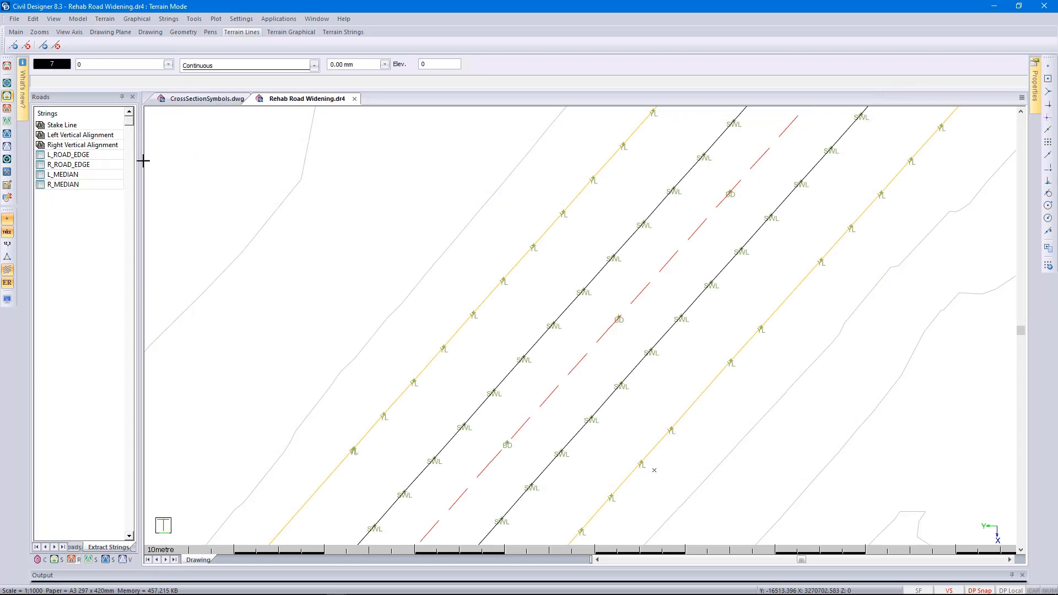
Switch to the general drawing mode and turn off the display of the survey point symbols and their names
left_click(7, 66)
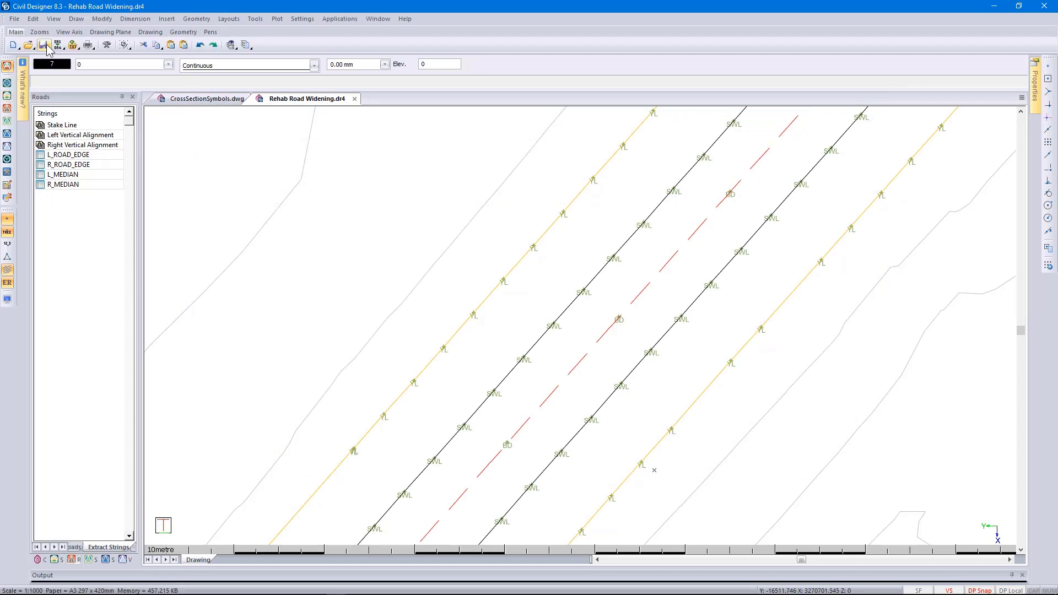
left_click(76, 18)
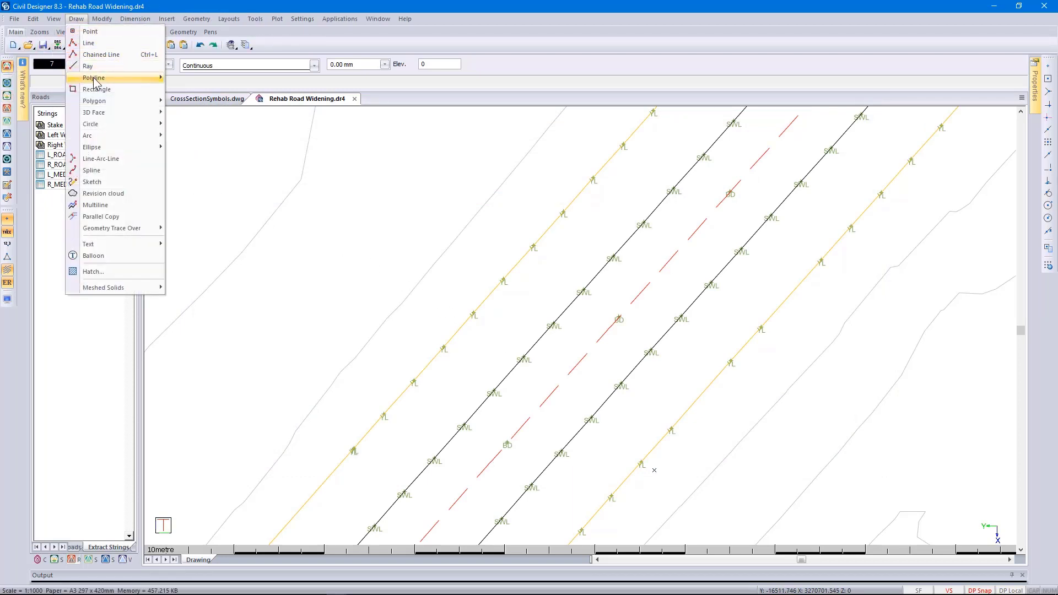
mouse_move(95, 82)
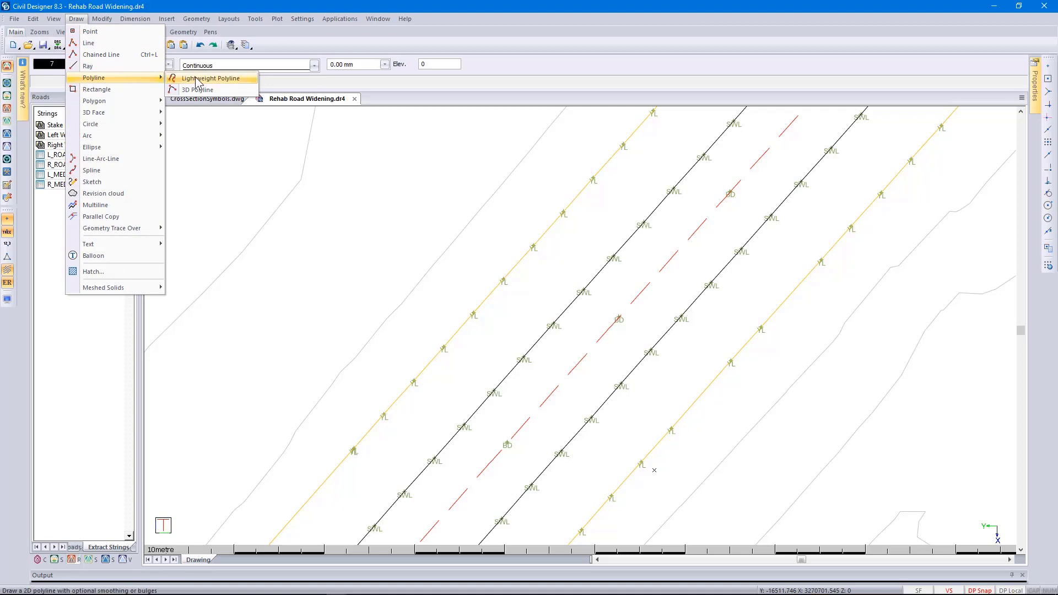
left_click(409, 108)
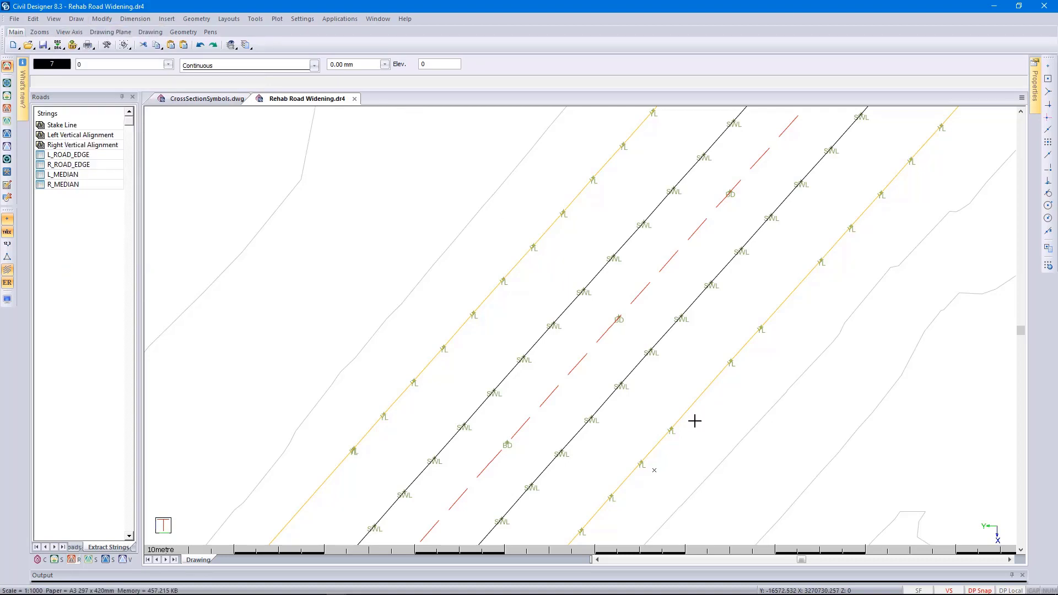
left_click(7, 224)
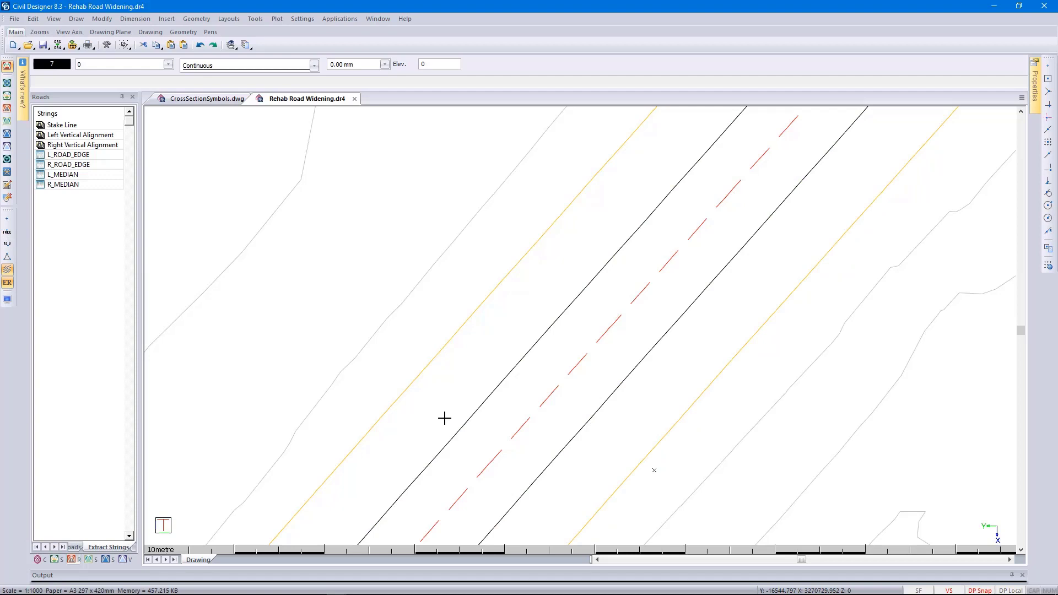
Select the existing road lines, examine them over the full drawing extent, and clear the selection back in the previous view
scroll(444, 418, "down", 2)
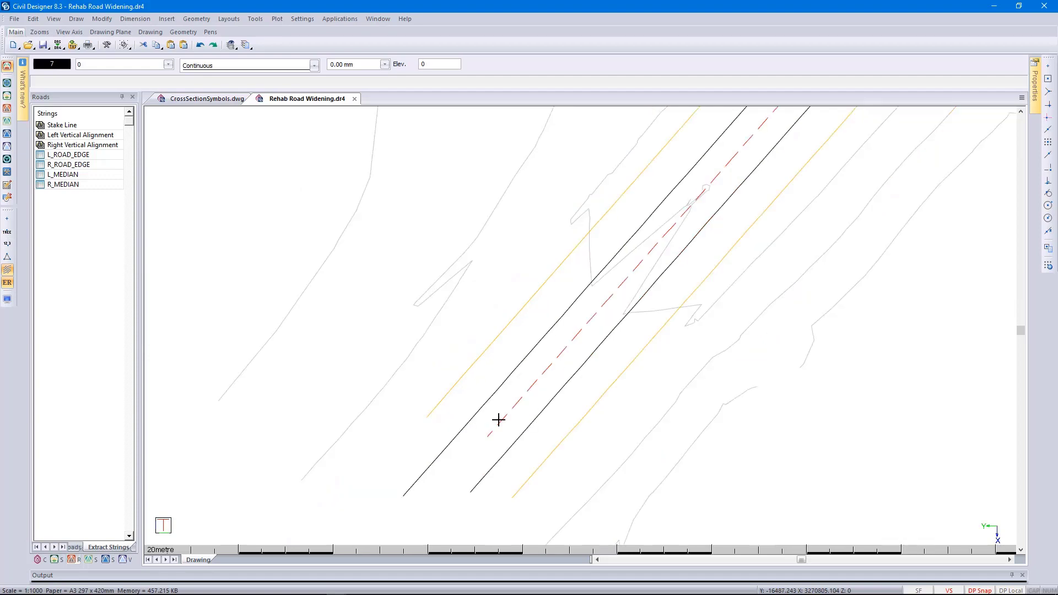
left_click(626, 385)
left_click(458, 355)
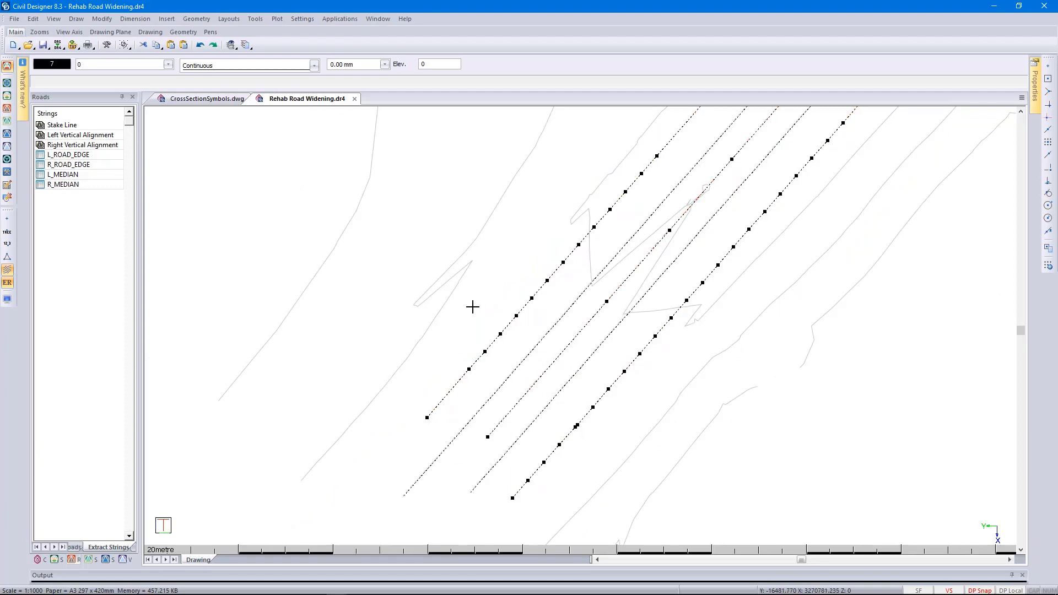
key("z")
key("a")
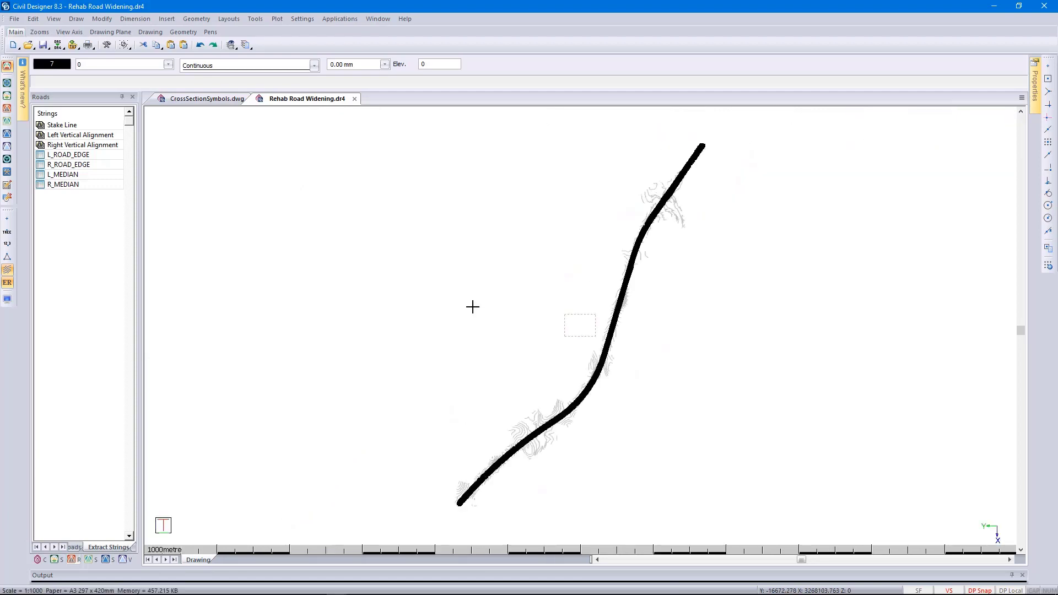
key("z")
key("p")
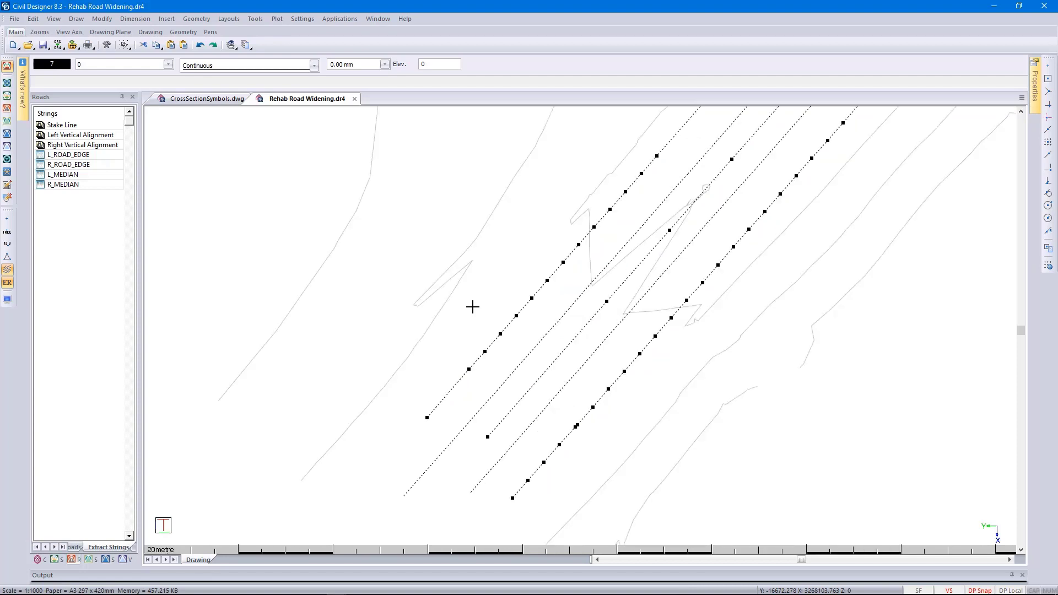
key("Escape")
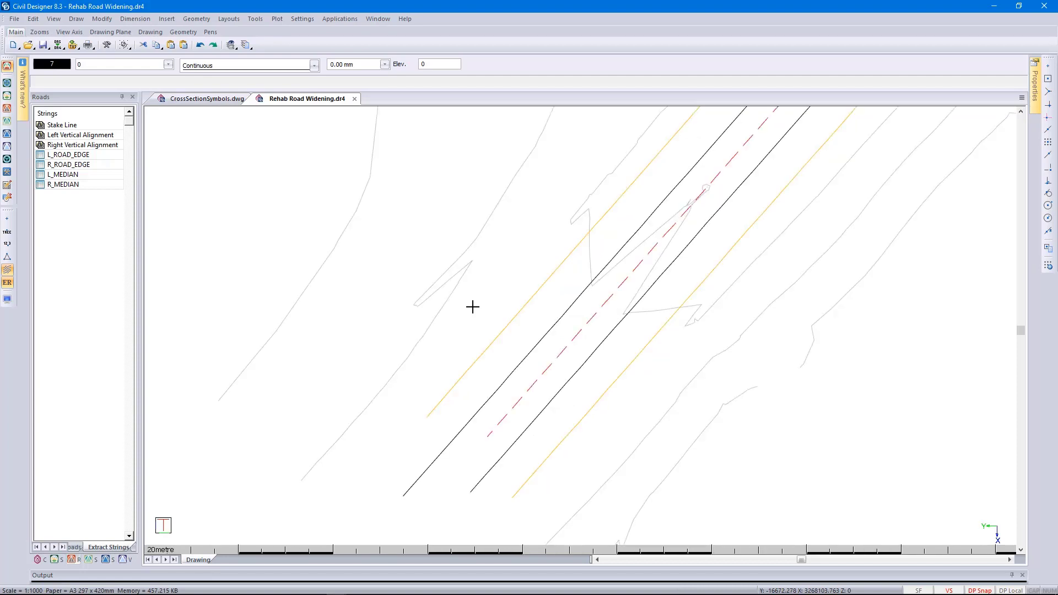
Switch to Roads mode and review Road1's general settings and default template, accepting it as the selected road
left_click(8, 106)
left_click(15, 19)
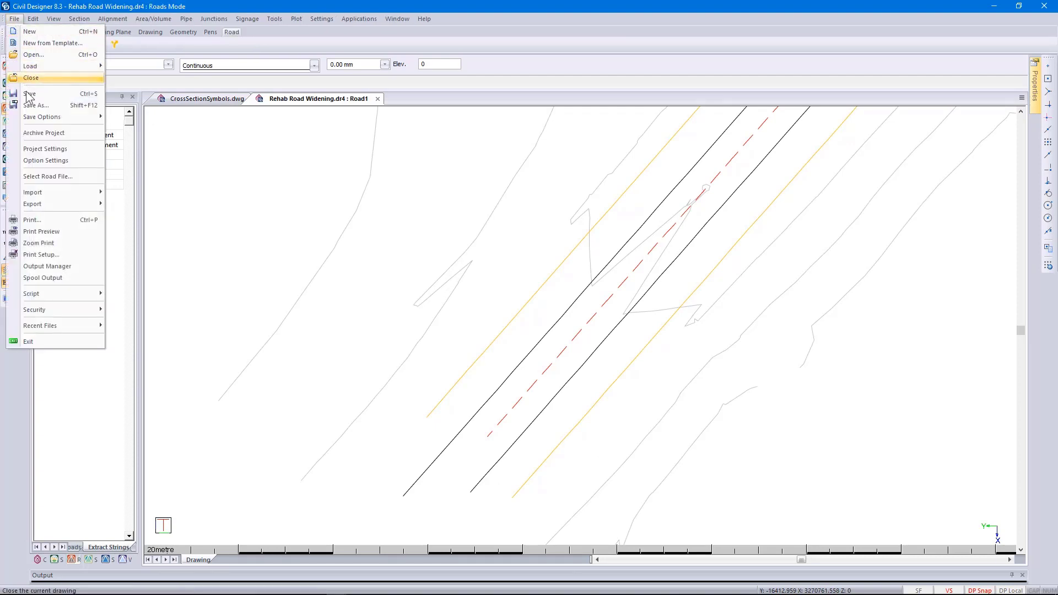
left_click(48, 177)
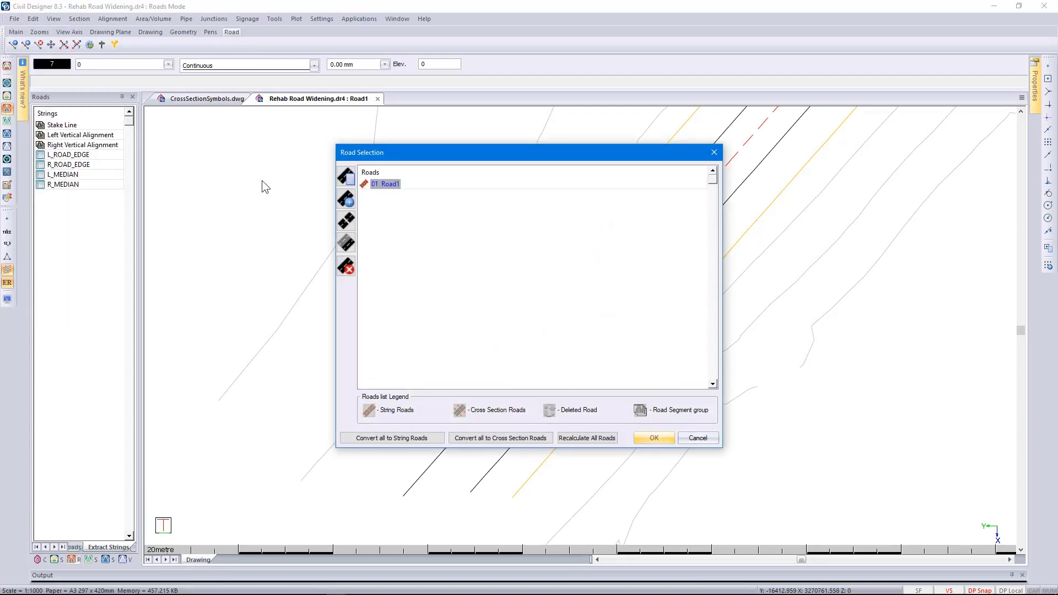
left_click(349, 179)
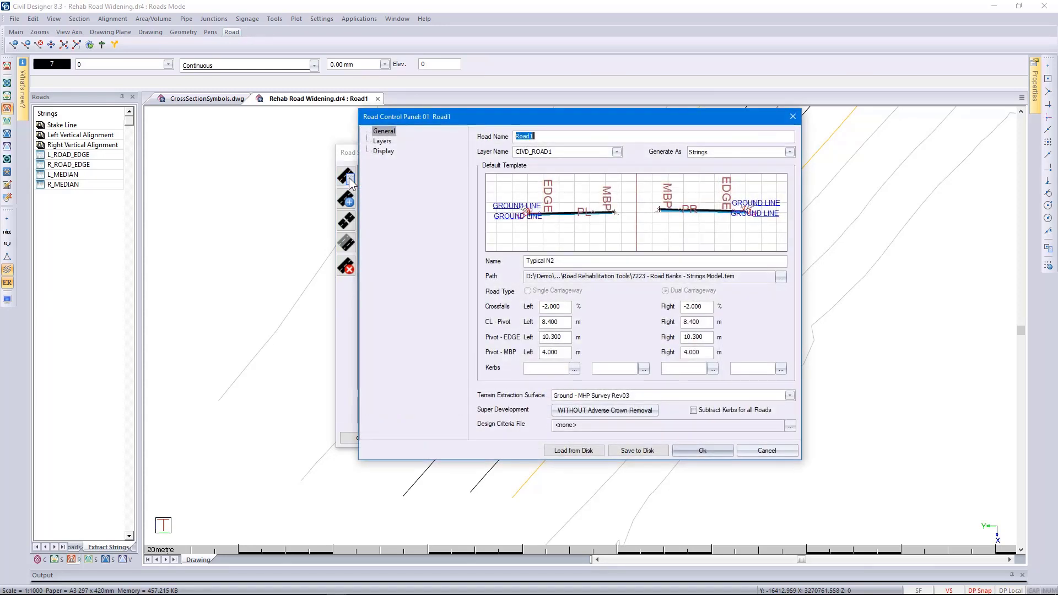
left_click(690, 451)
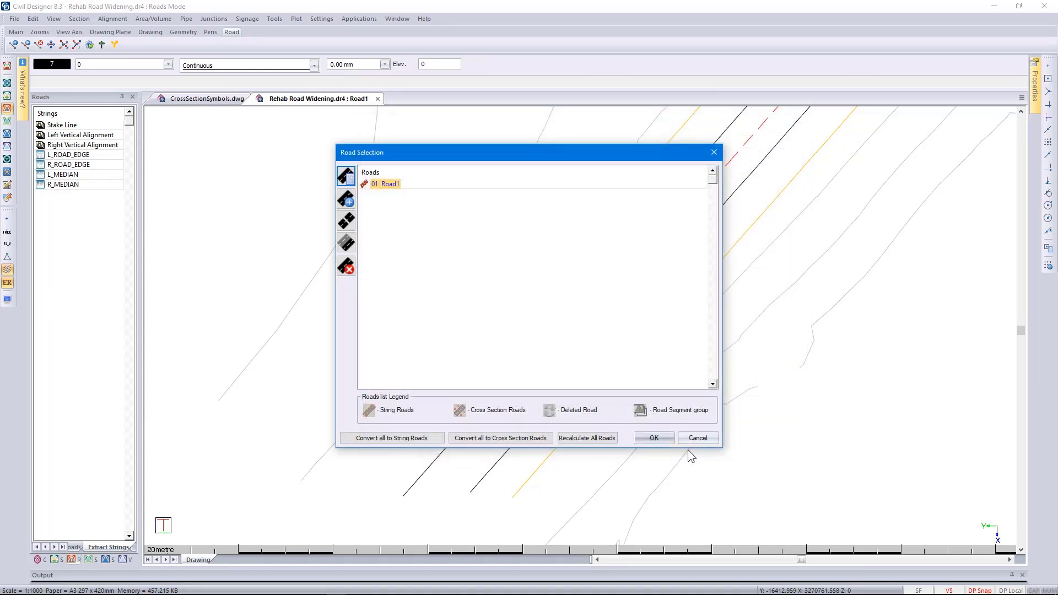
left_click(654, 439)
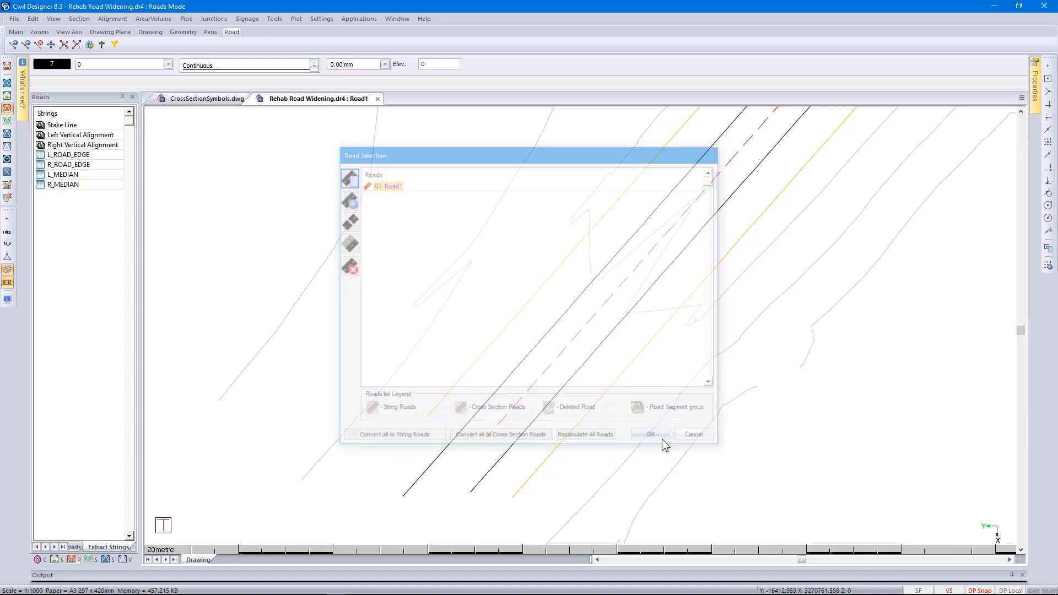
Shade the Ground - MHP Survey Rev03 surface and enable transparent shading in the terrain display settings
left_click(7, 300)
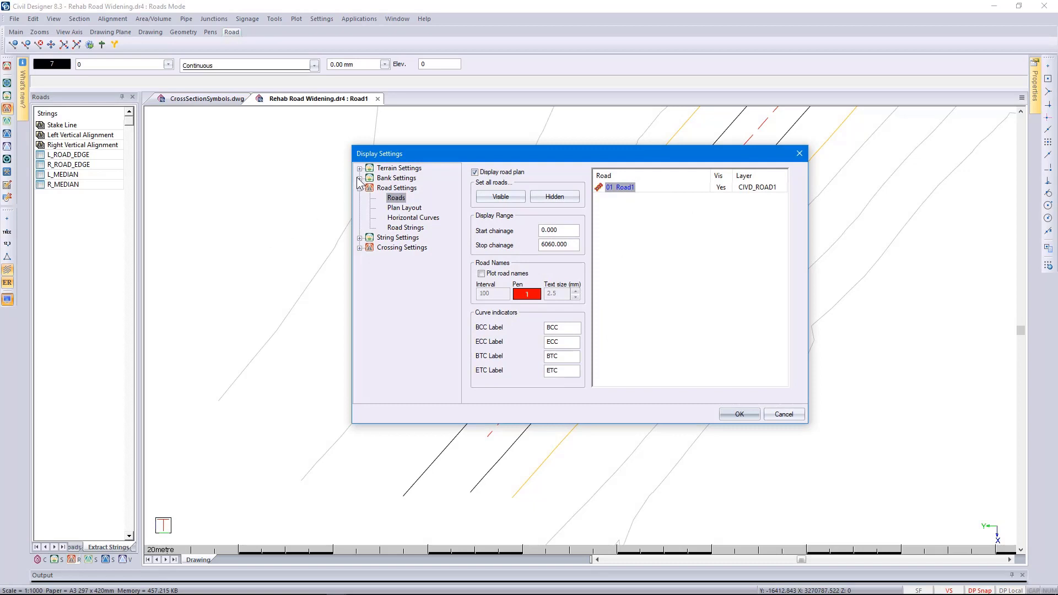
left_click(360, 168)
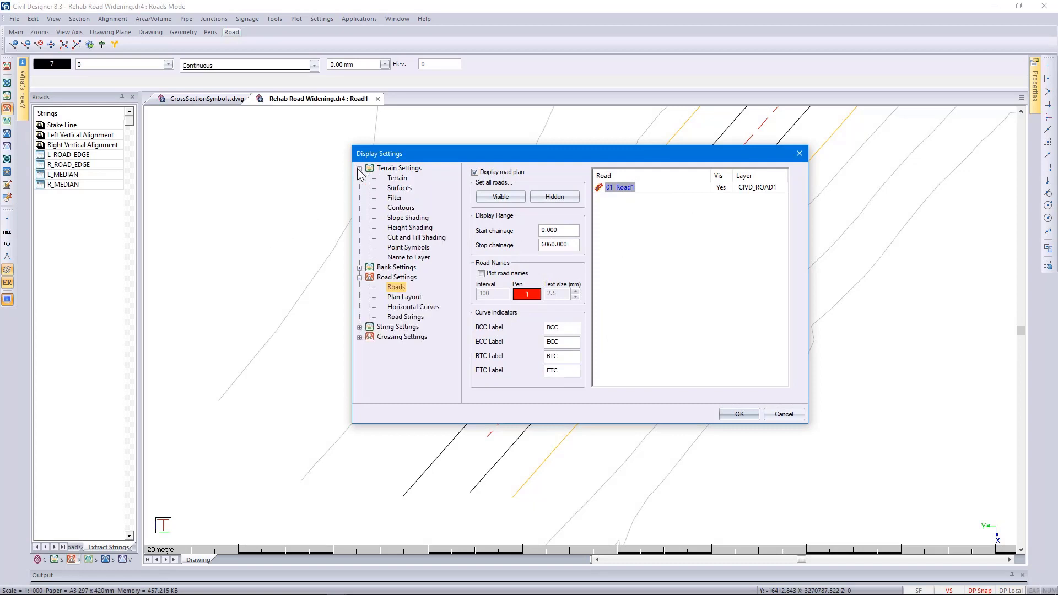
left_click(399, 187)
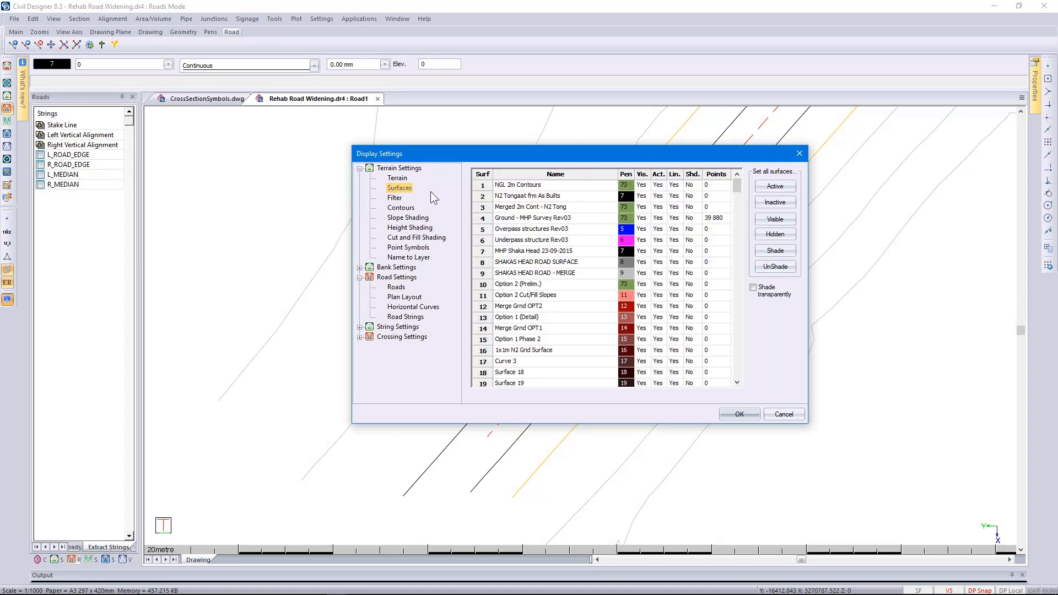
left_click(689, 219)
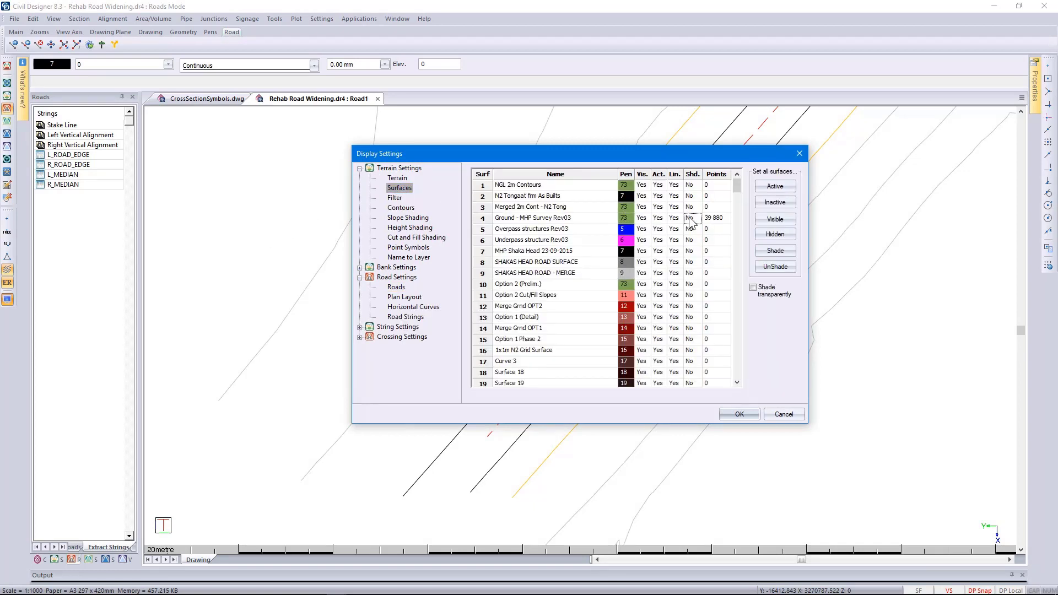
left_click(753, 287)
left_click(740, 413)
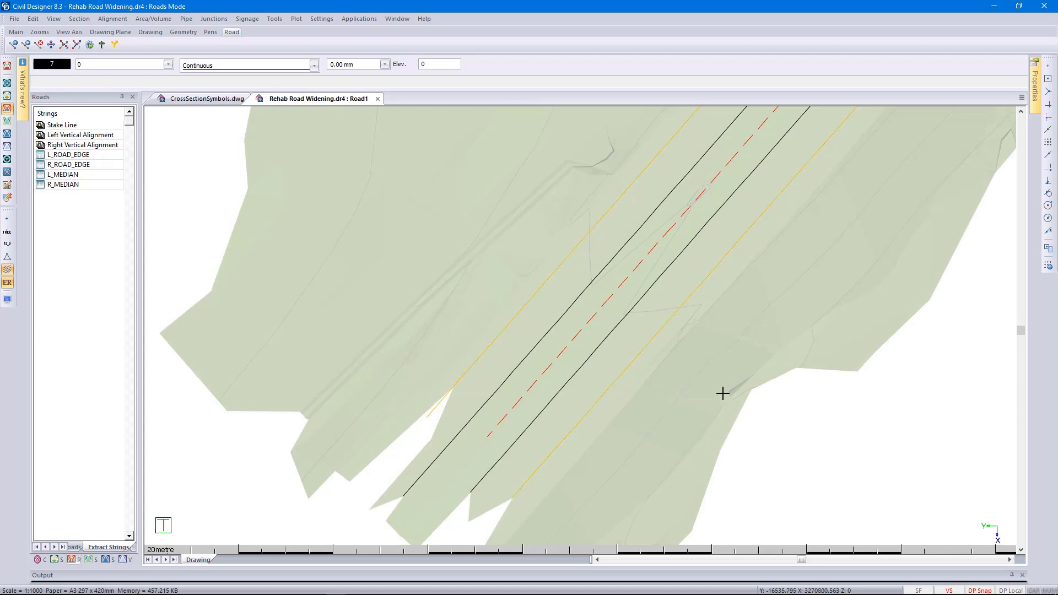
Start Extract Strings for a dual carriageway from all CAD entities, including the stake line and the left and right pivot, edge and median strings
left_click(113, 18)
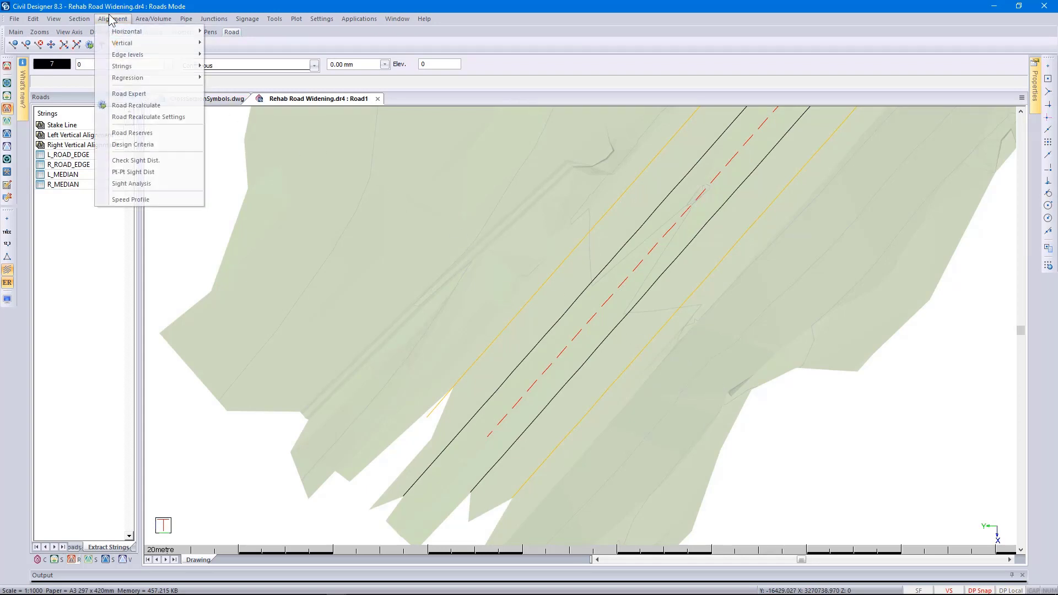
mouse_move(202, 85)
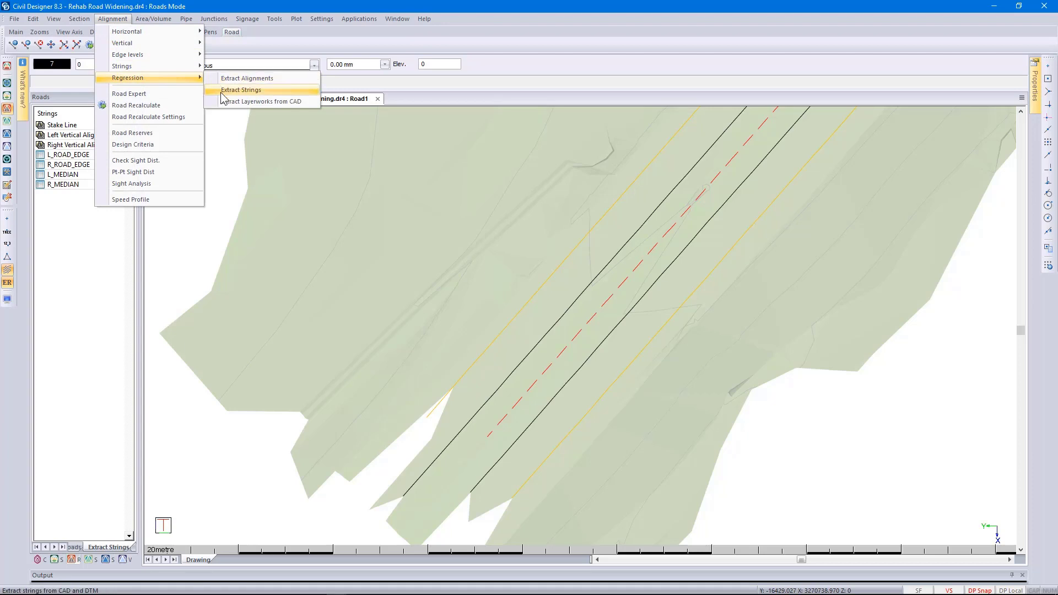
left_click(241, 90)
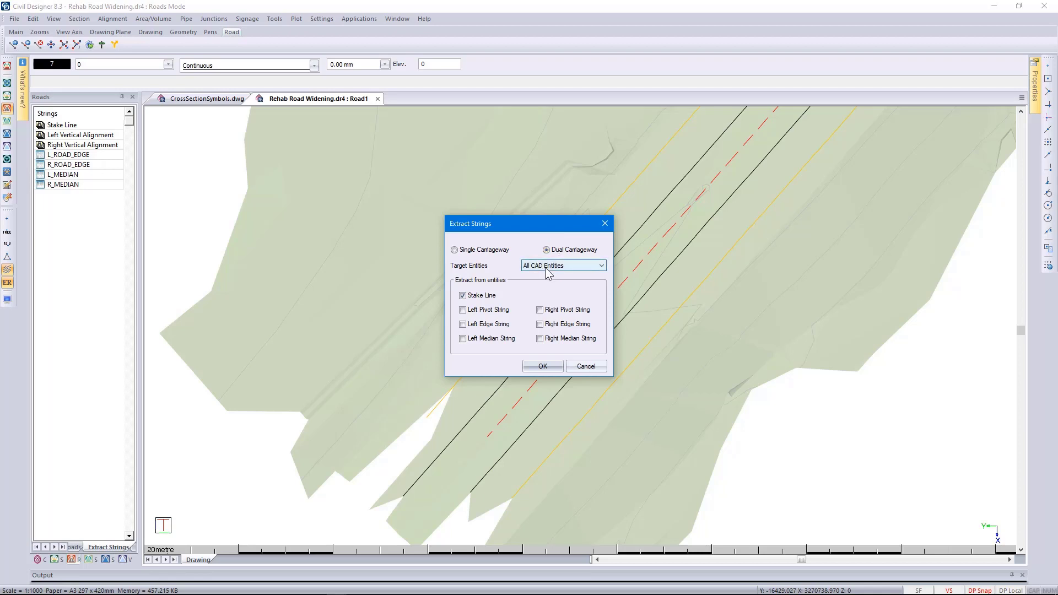
left_click(488, 310)
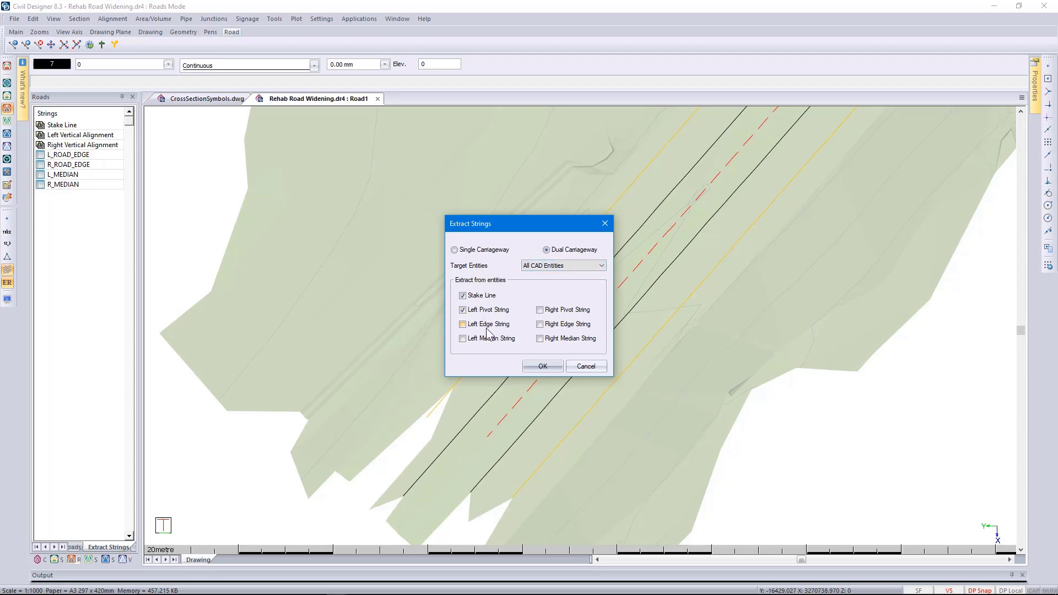
left_click(488, 325)
left_click(488, 339)
left_click(541, 311)
left_click(540, 324)
left_click(540, 338)
left_click(543, 367)
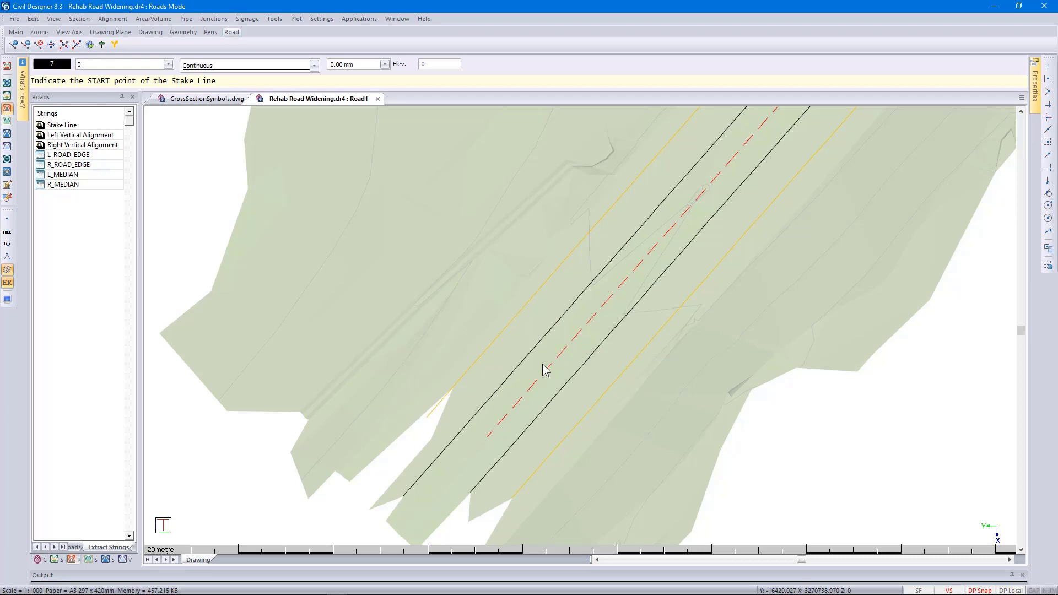
Extract the stake line from the red dashed centreline, starting at its lower end, overwriting the road layers and using a coordination interval of 20
left_click(500, 427)
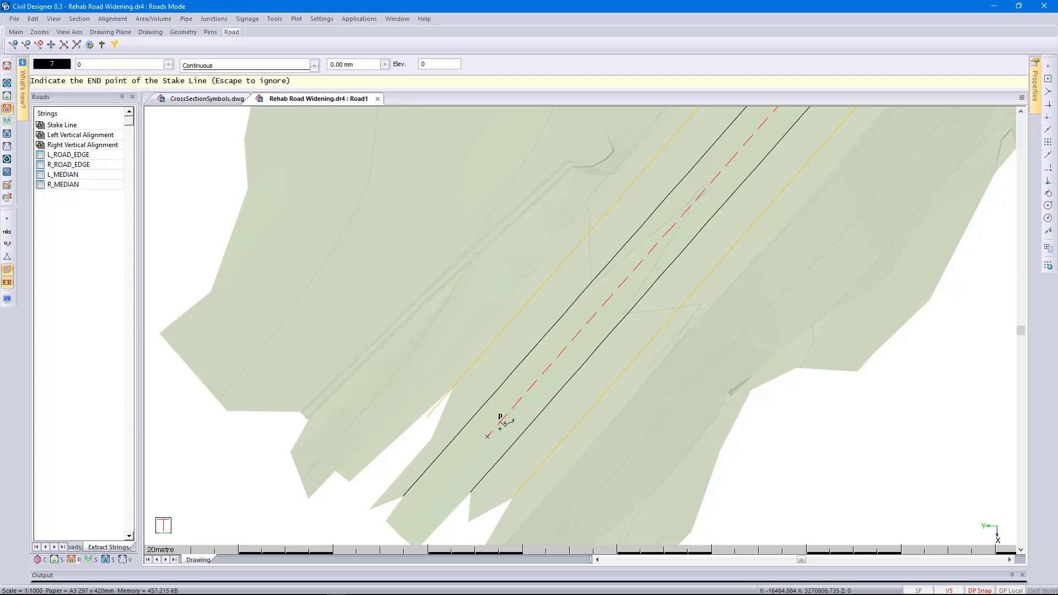
key("Escape")
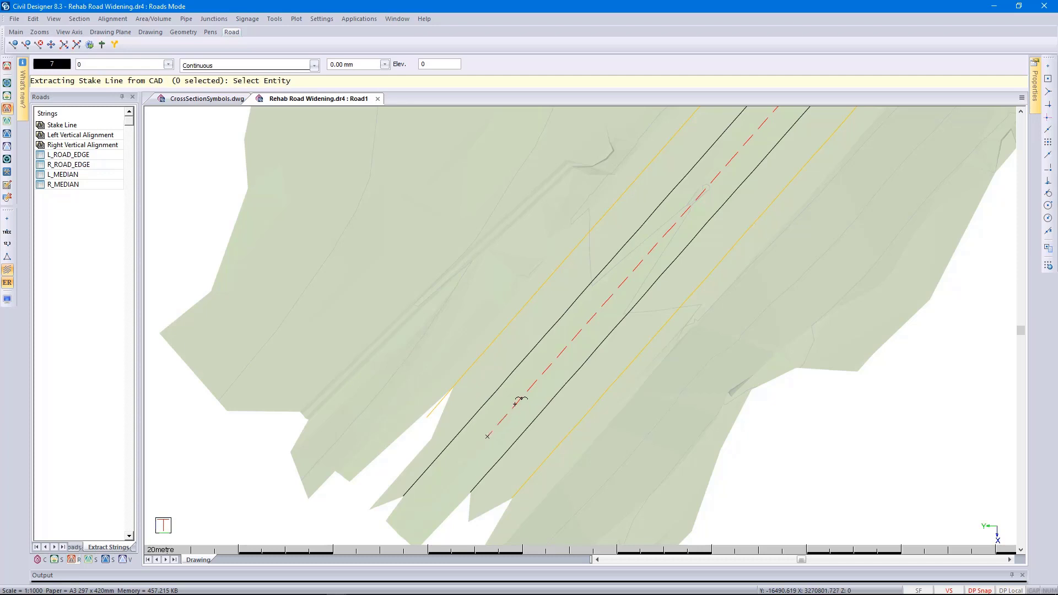
left_click(515, 404)
right_click(515, 404)
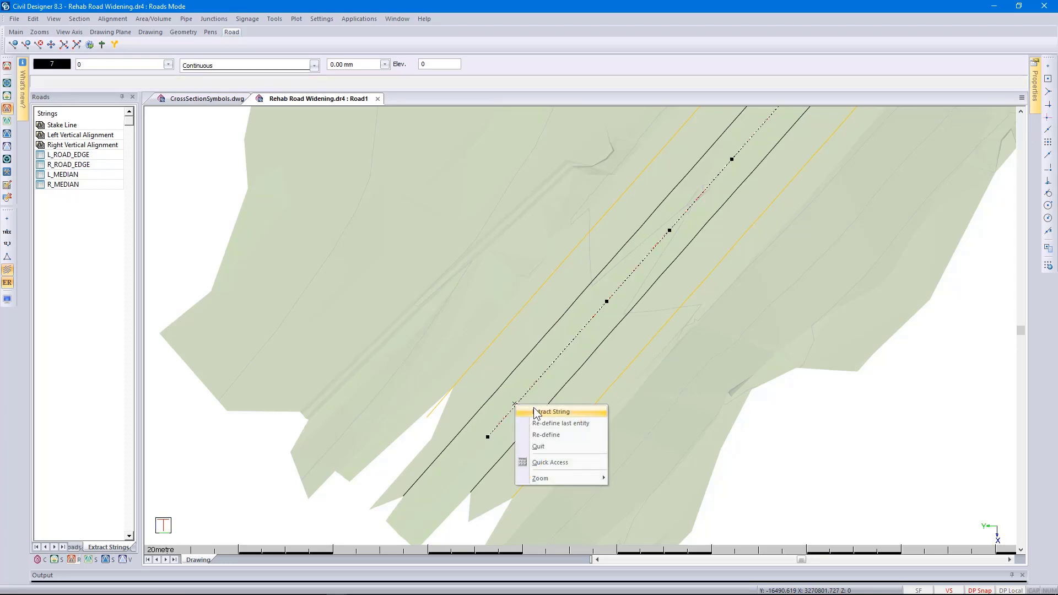
left_click(539, 412)
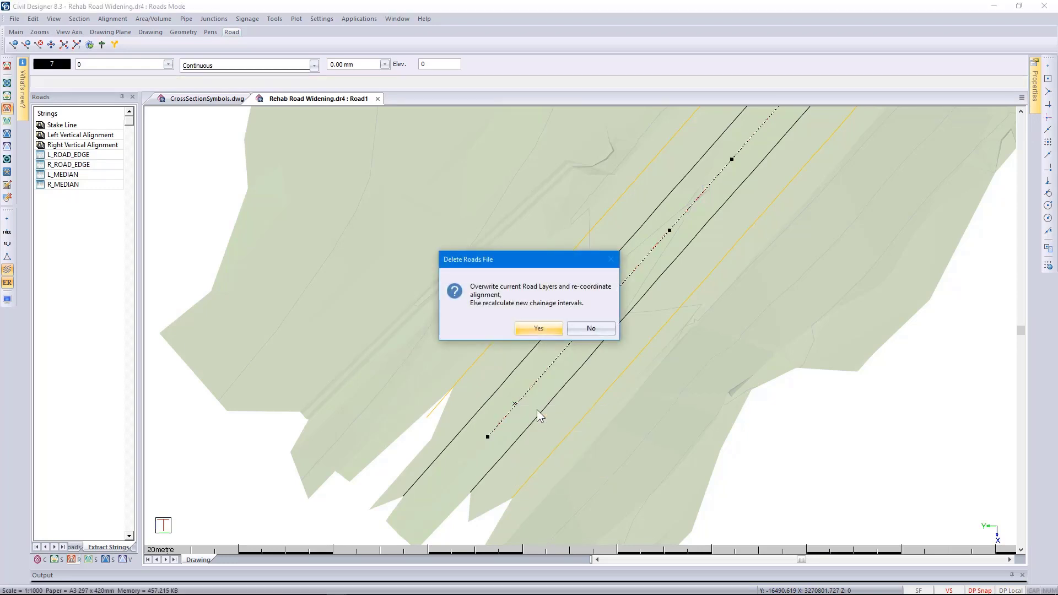
left_click(538, 328)
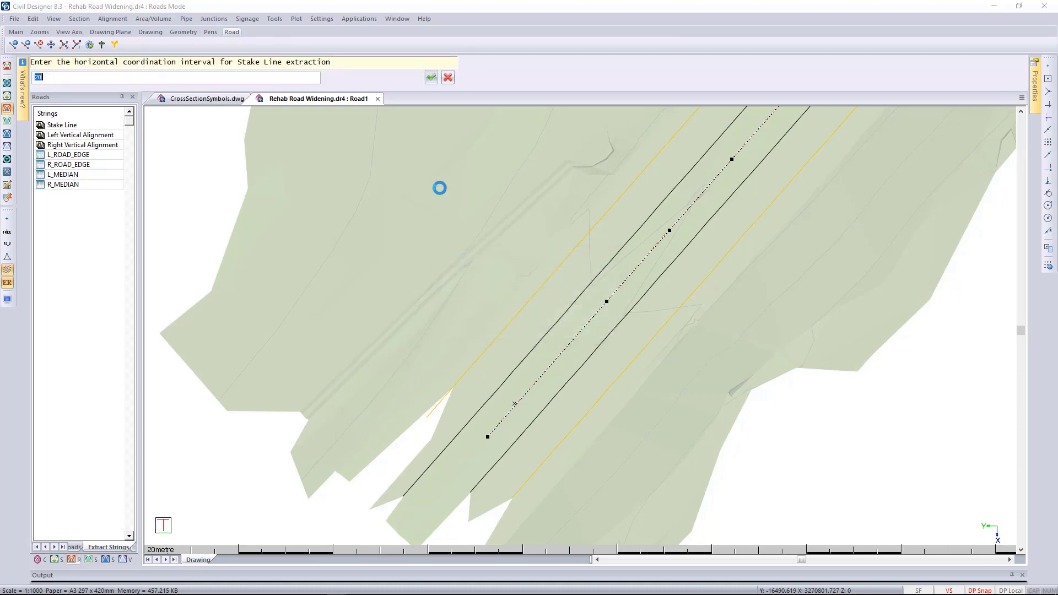
left_click(431, 78)
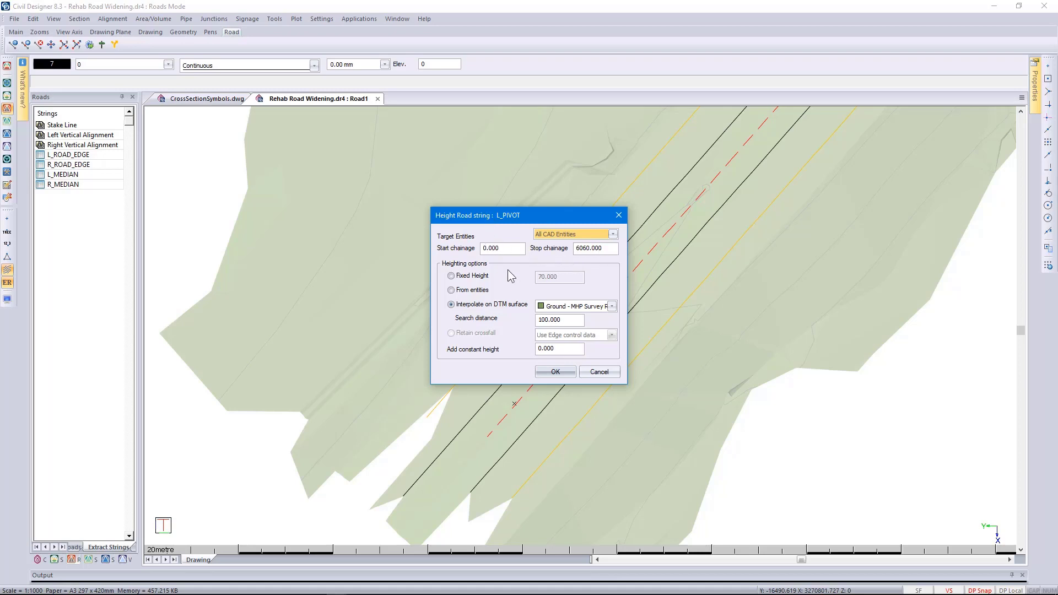
Extract L_PIVOT from the left black line, interpolating heights on the Ground - MHP Survey surface with search distance 100 and constant height 0
left_click(482, 277)
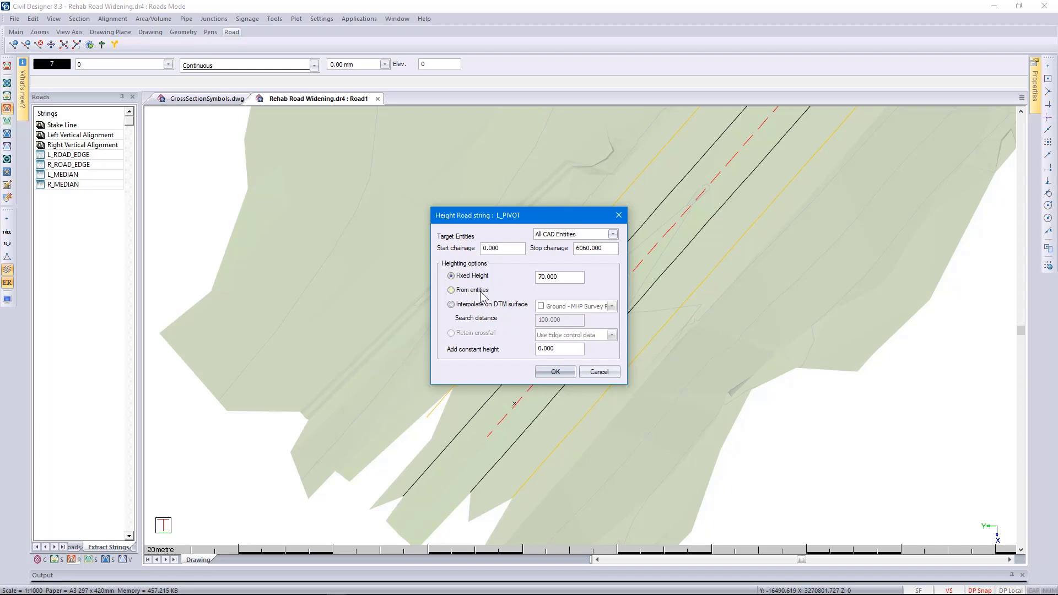
left_click(483, 295)
left_click(484, 305)
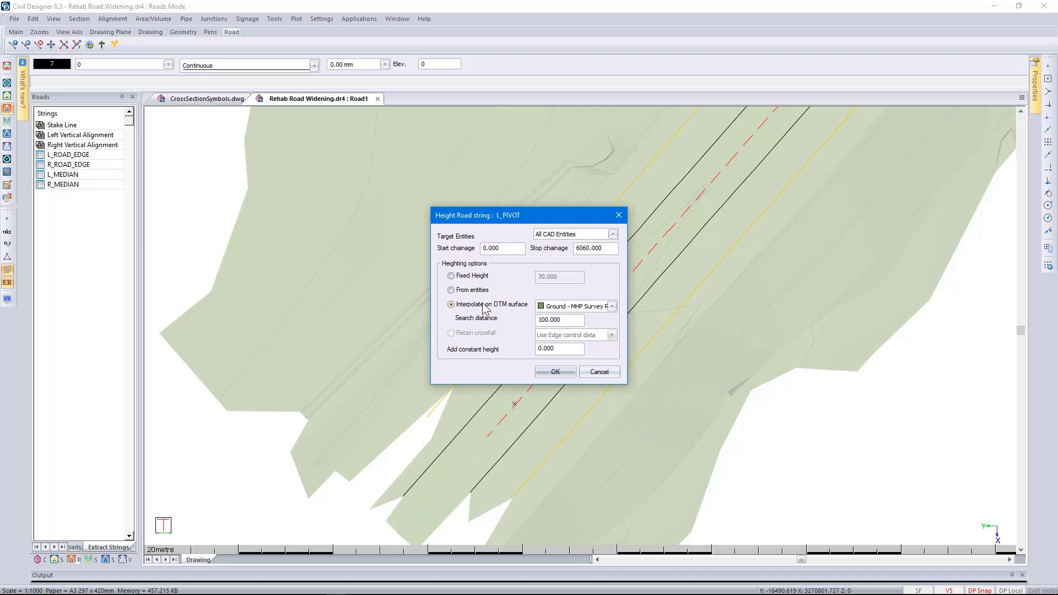
left_click(553, 350)
left_click_drag(554, 349, 549, 349)
left_click(555, 373)
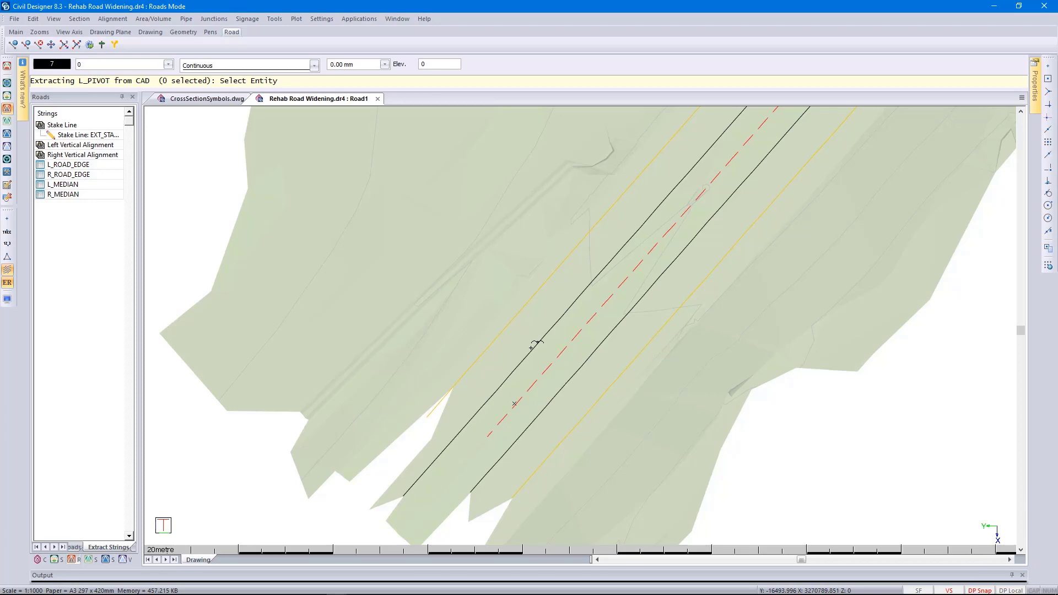
left_click(532, 347)
right_click(531, 347)
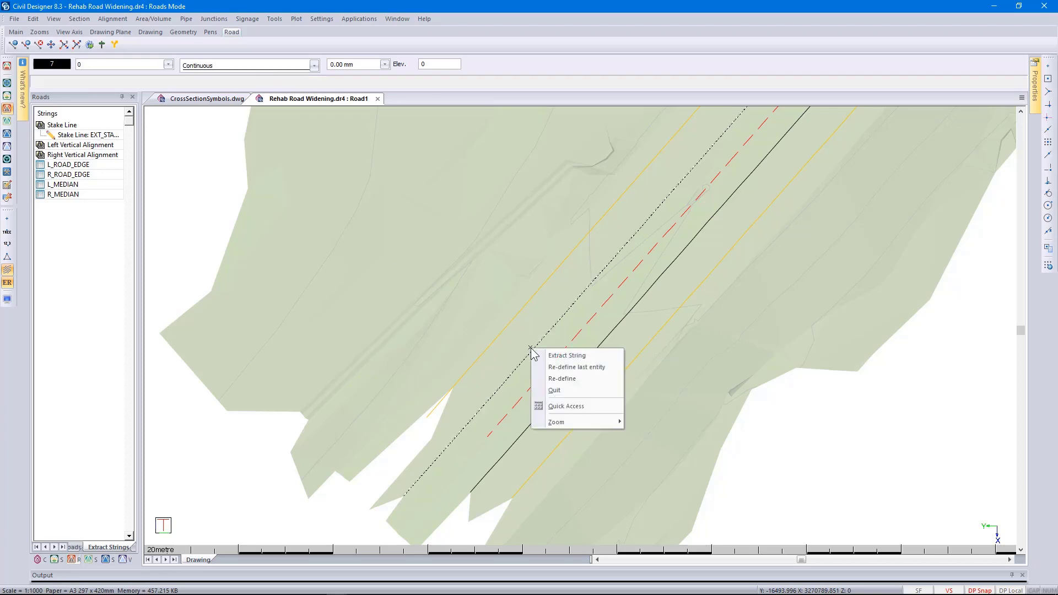
left_click(560, 352)
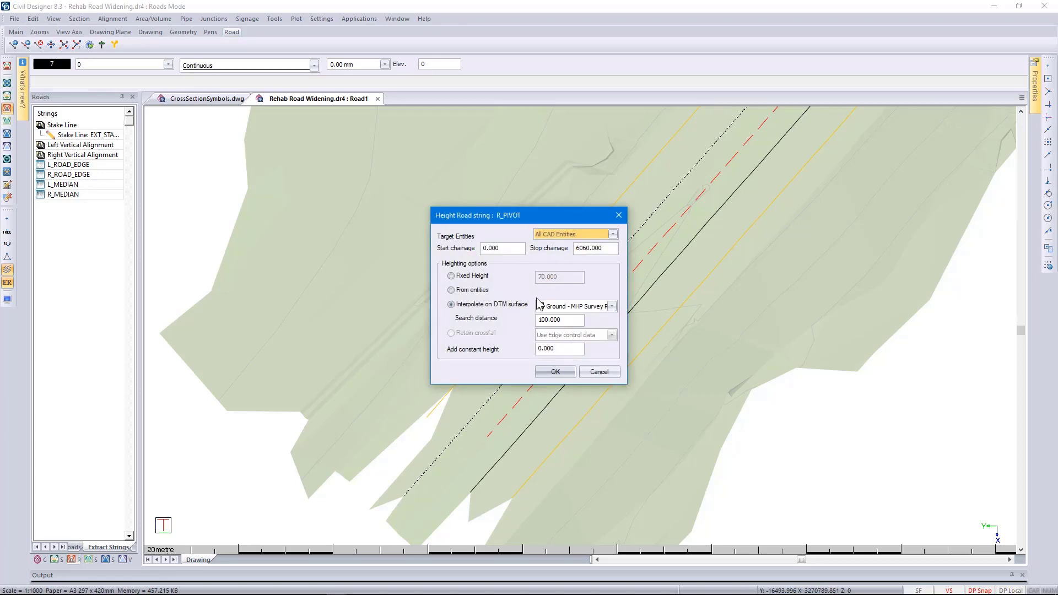
Extract R_PIVOT from the right black line, with heights interpolated on the ground survey surface
left_click(555, 372)
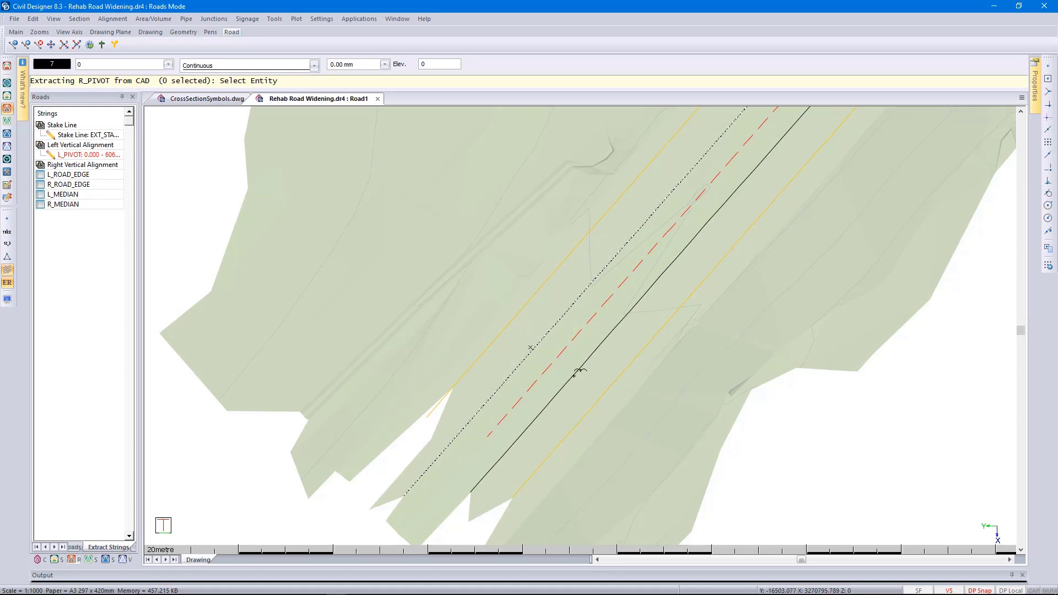
left_click(577, 372)
right_click(575, 377)
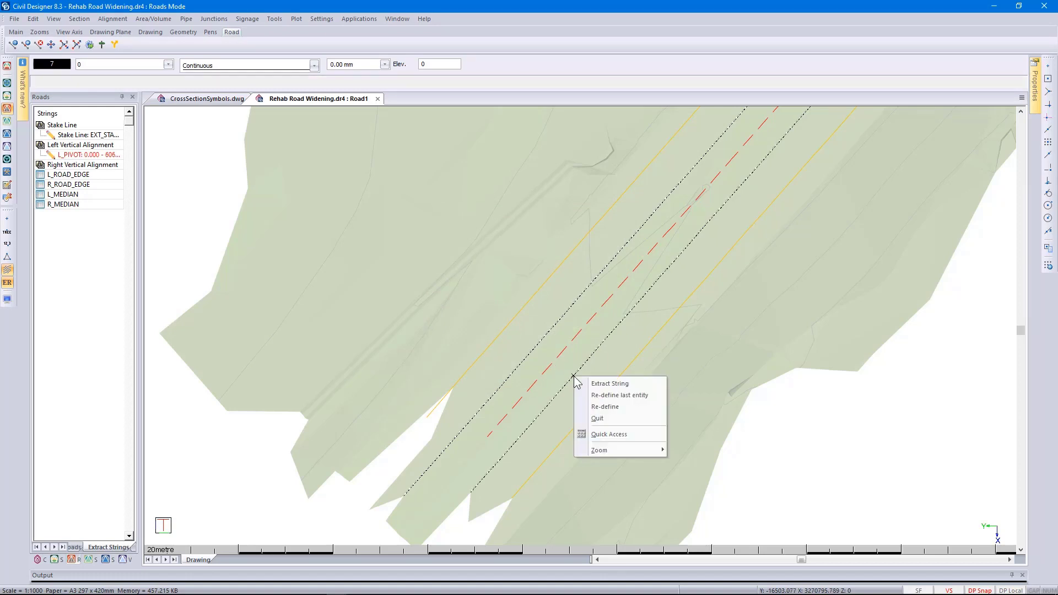
left_click(588, 383)
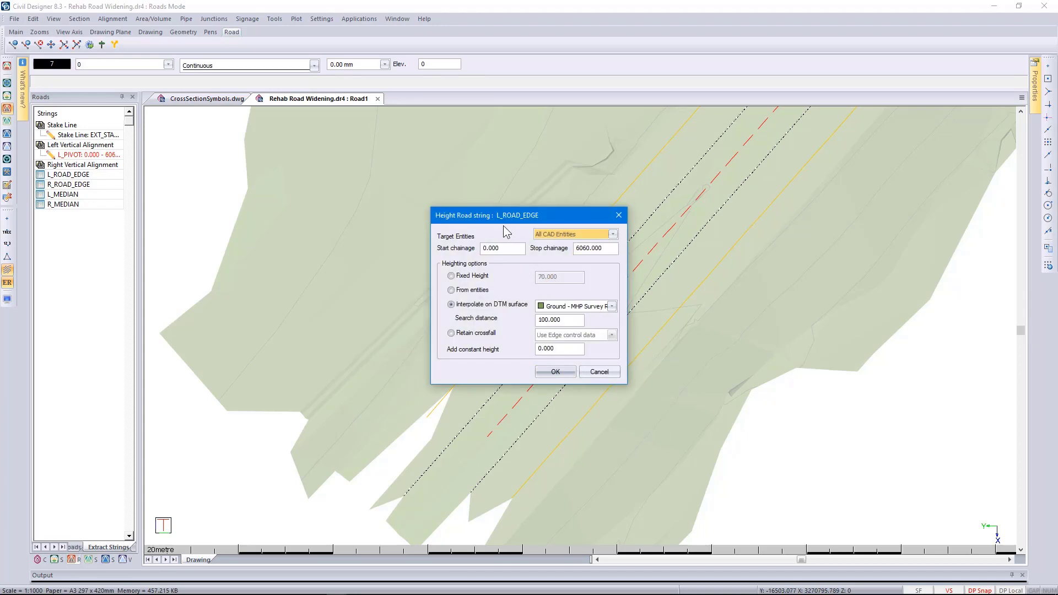
Extract L_ROAD_EDGE from the left yellow line, with heights interpolated on the ground survey surface
left_click(555, 373)
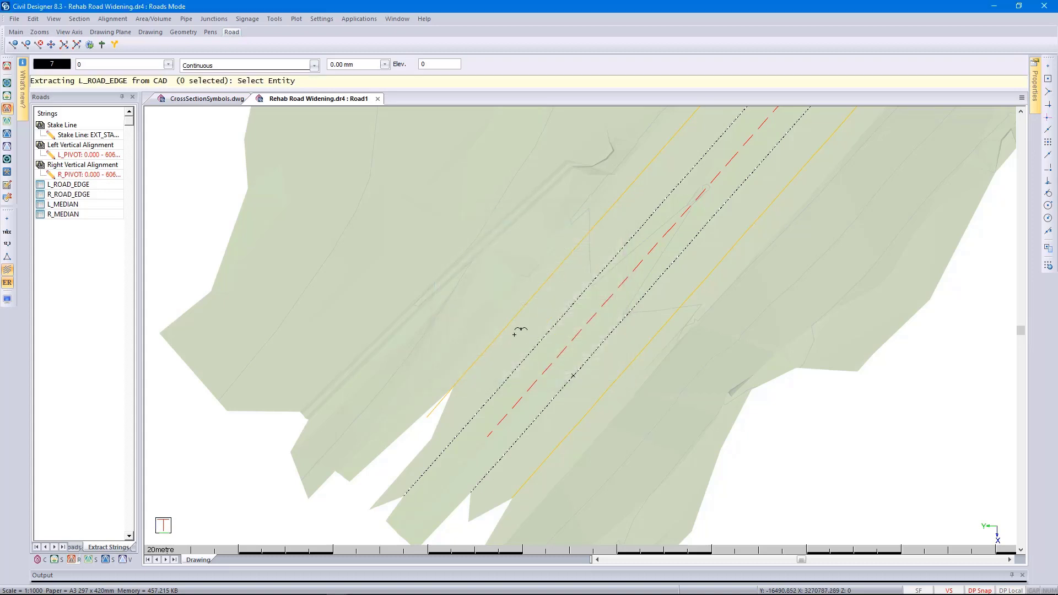
left_click(506, 328)
right_click(506, 328)
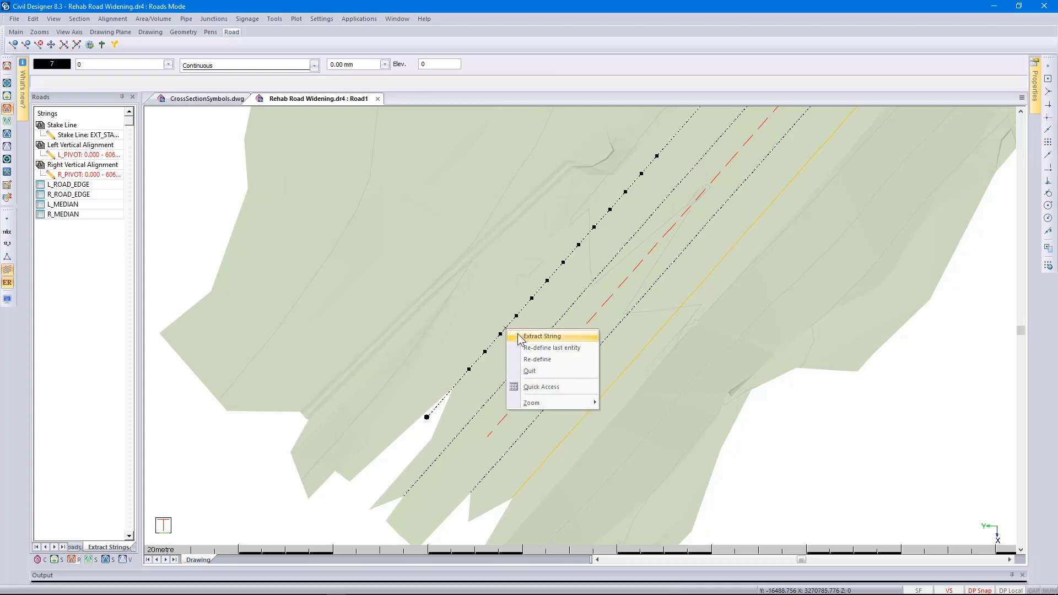
left_click(542, 336)
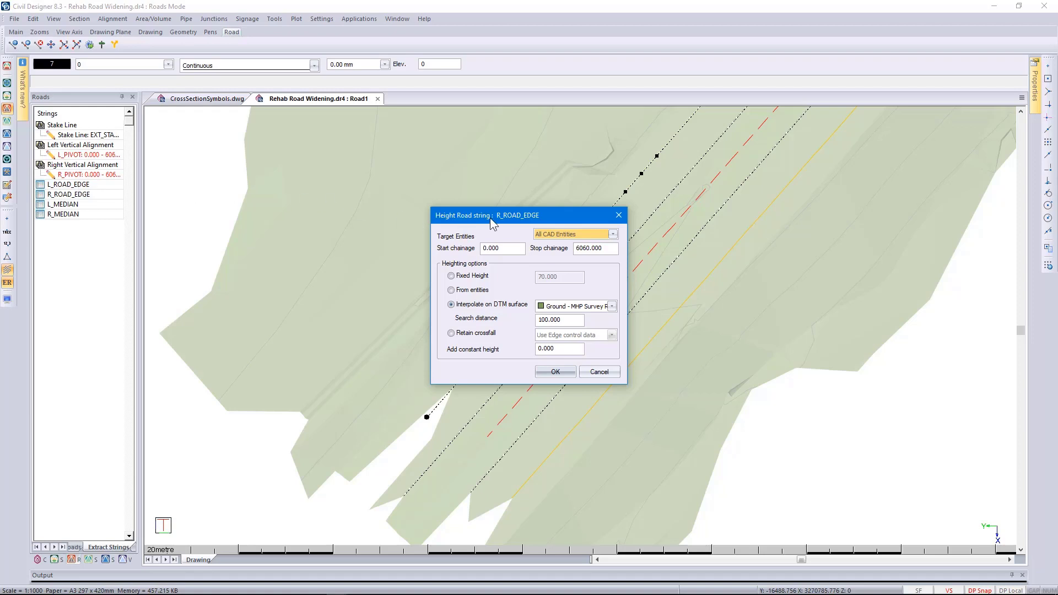
Extract R_ROAD_EDGE from the right yellow line, with heights interpolated on the ground survey surface
left_click(555, 372)
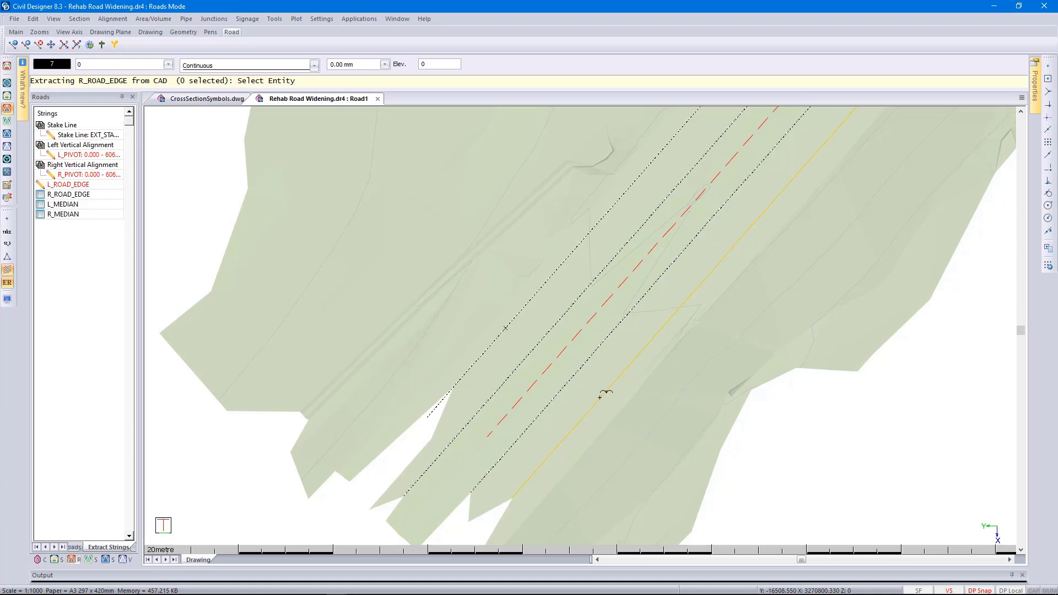
left_click(601, 394)
right_click(601, 398)
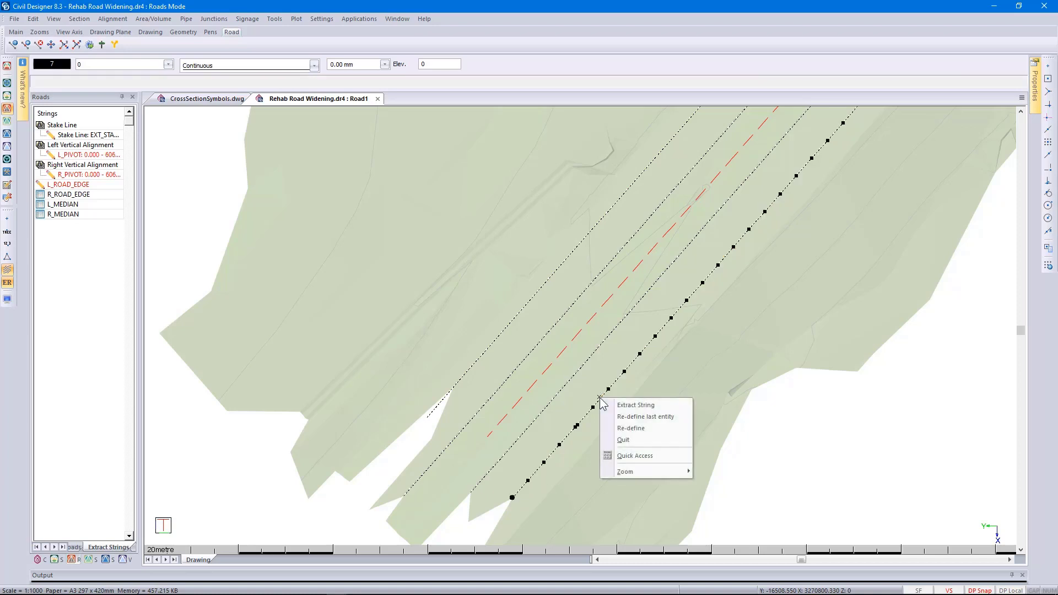
left_click(628, 405)
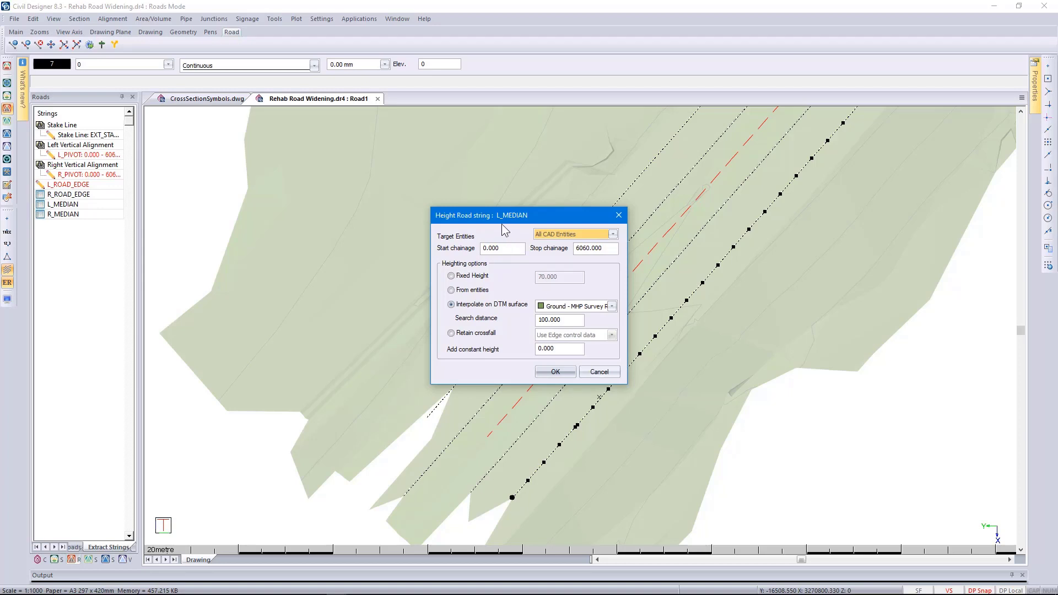
Extract L_MEDIAN from the same line as the left pivot string, with heights interpolated on the ground survey surface
left_click(554, 373)
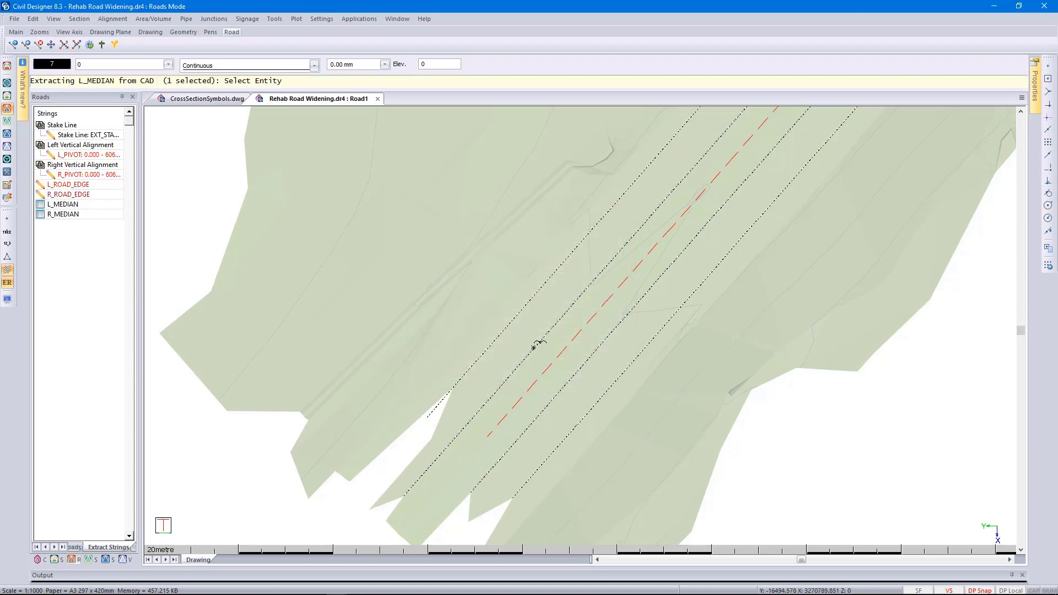
right_click(533, 347)
left_click(546, 354)
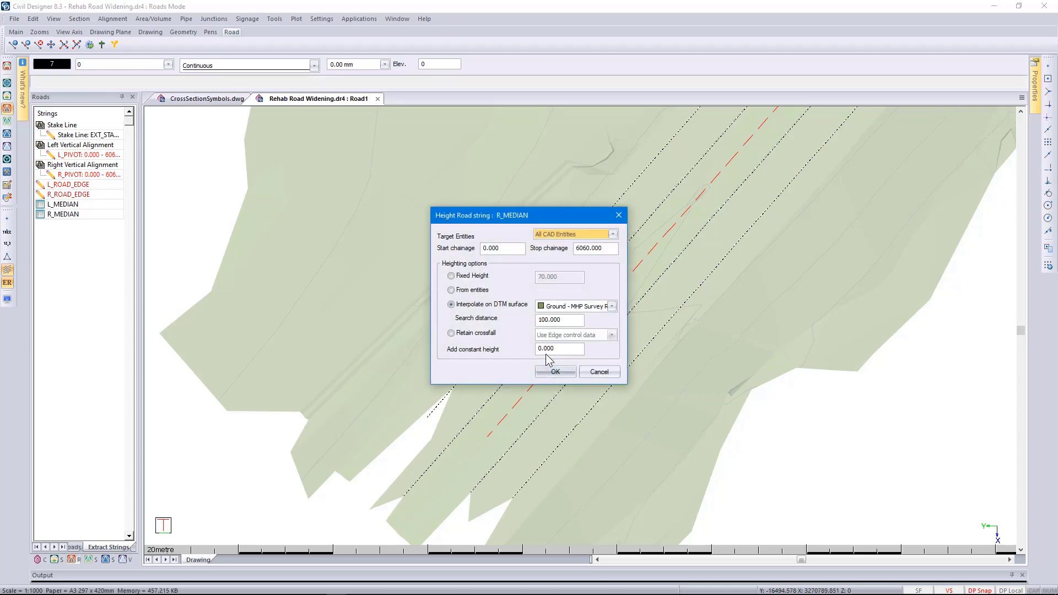
Extract R_MEDIAN from the same line as the right pivot string, with heights interpolated on the ground survey surface
left_click(556, 369)
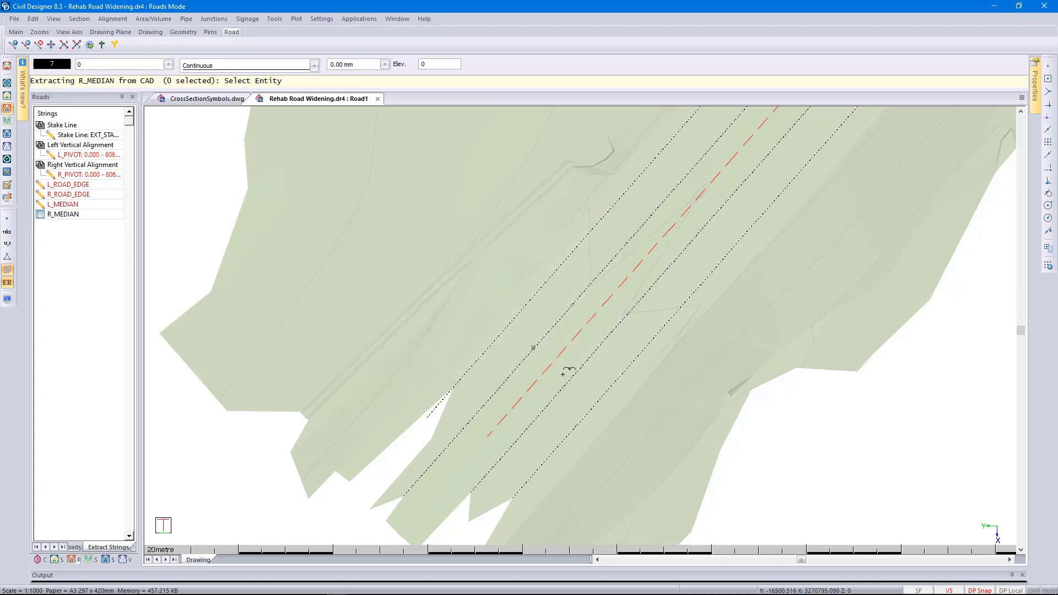
right_click(571, 384)
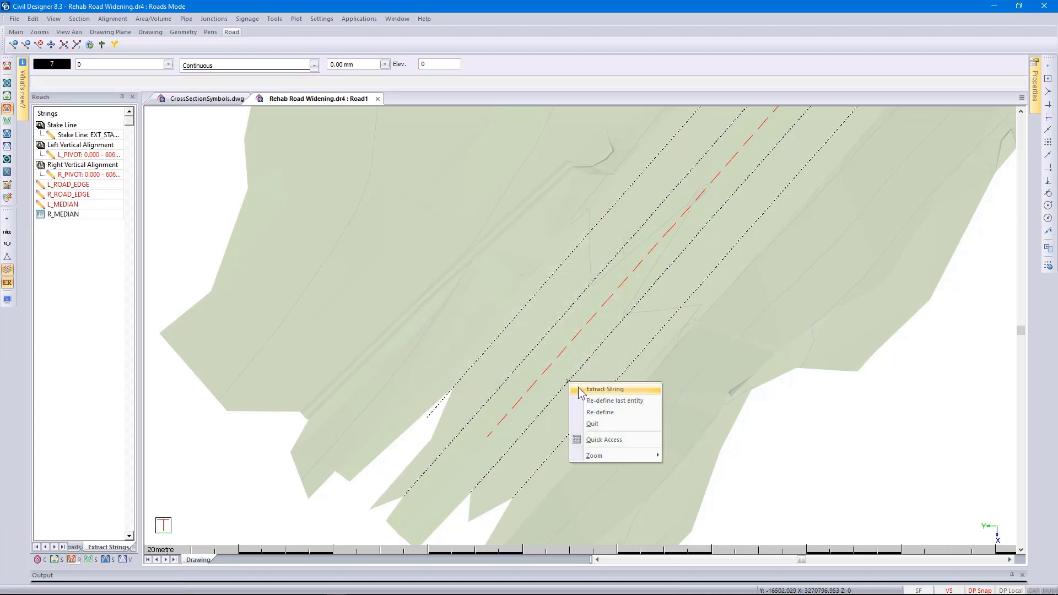
left_click(578, 390)
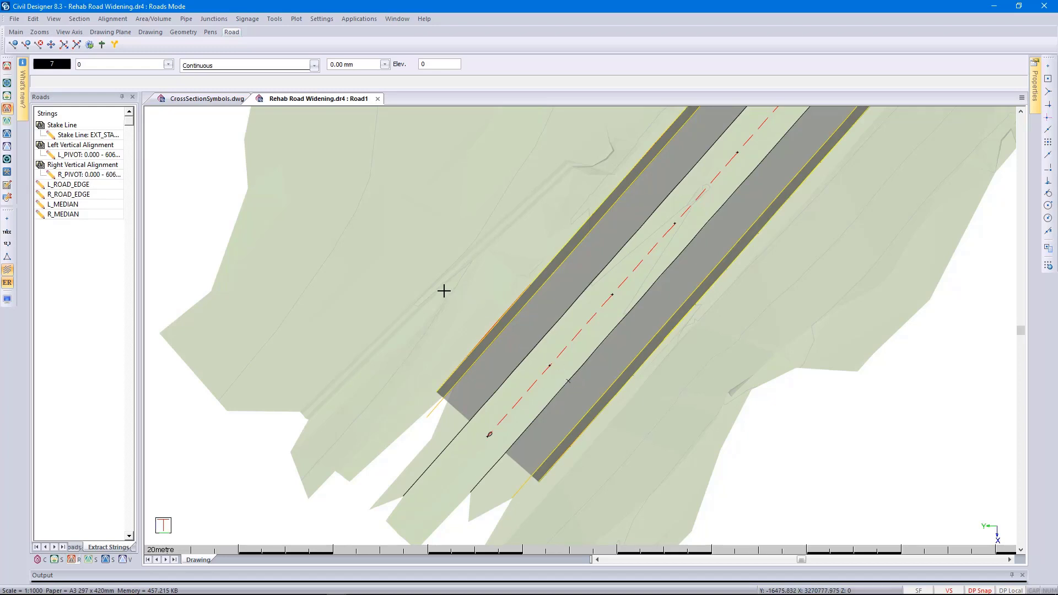
Examine the YL, WL and NEW marker symbols in the CrossSectionSymbols.dwg drawing
left_click(205, 101)
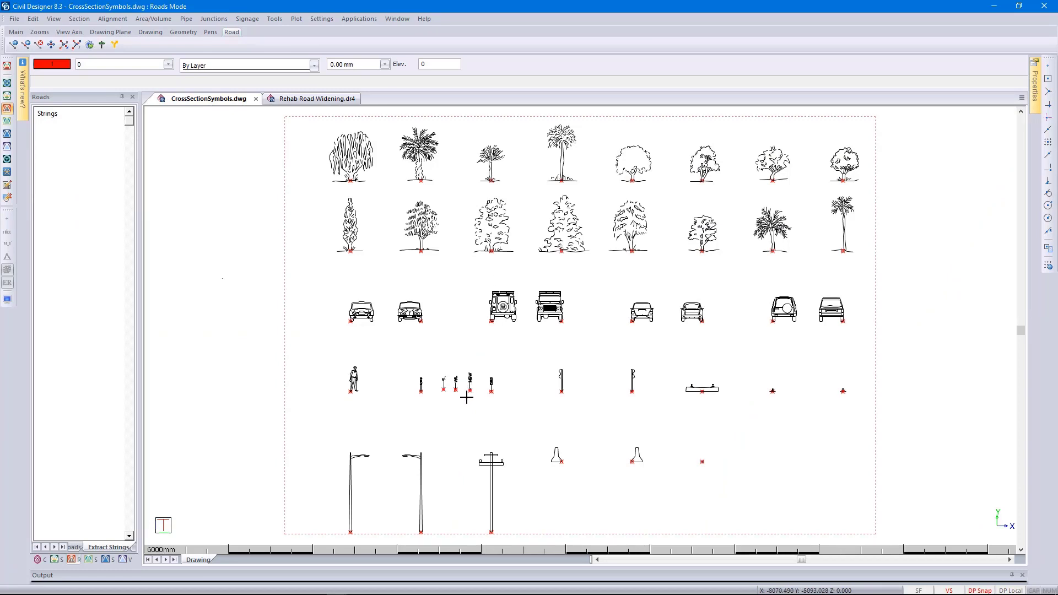
scroll(466, 396, "up", 2)
scroll(578, 322, "up", 1)
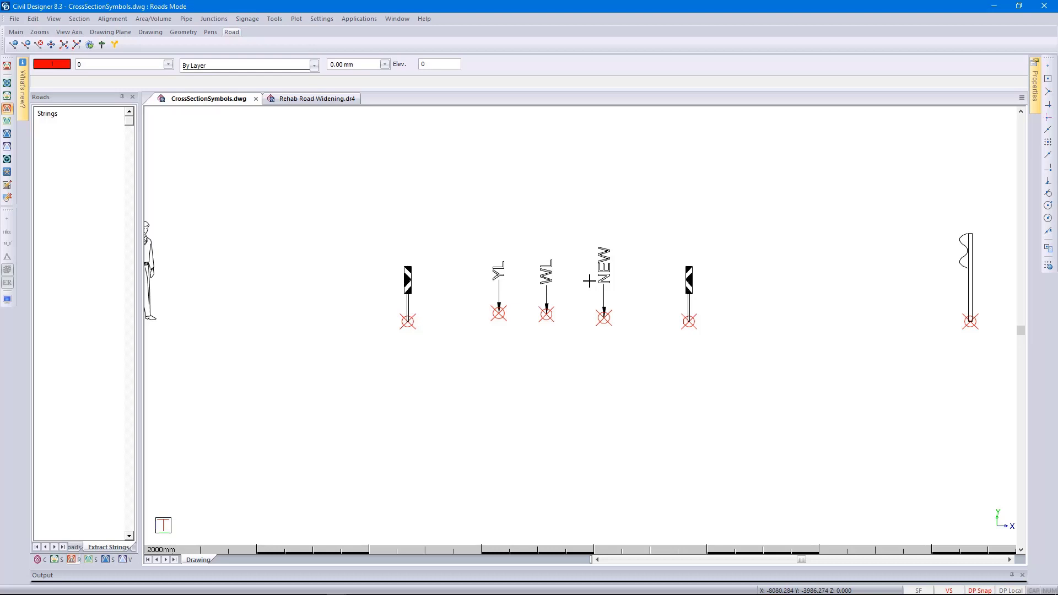
middle_click(590, 281)
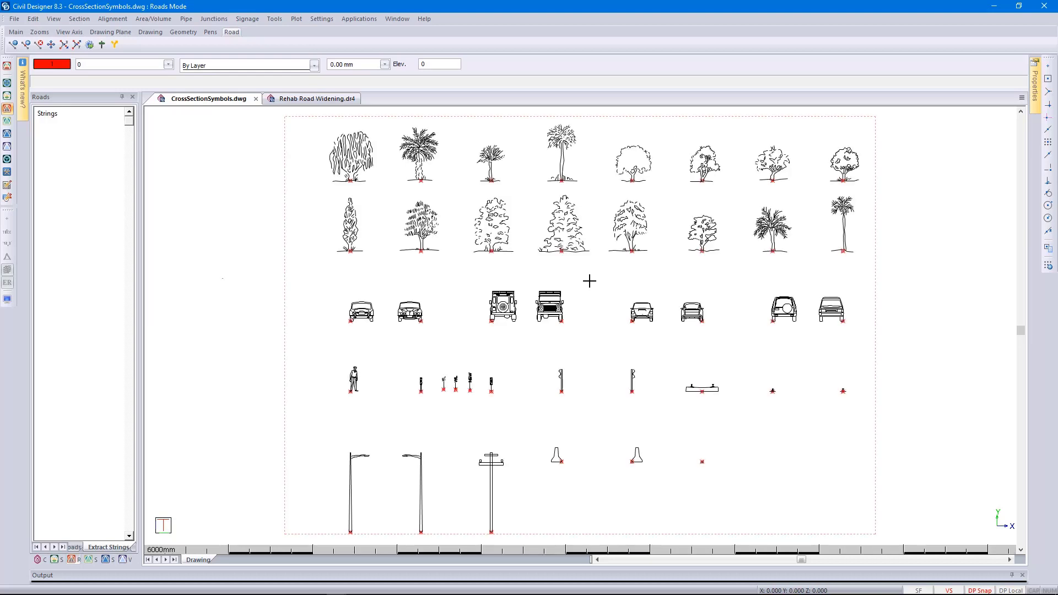
Switch to CAD mode, open the TELEPOLE block for editing from the Block Manager, look over the block-editing commands and close it
left_click(8, 66)
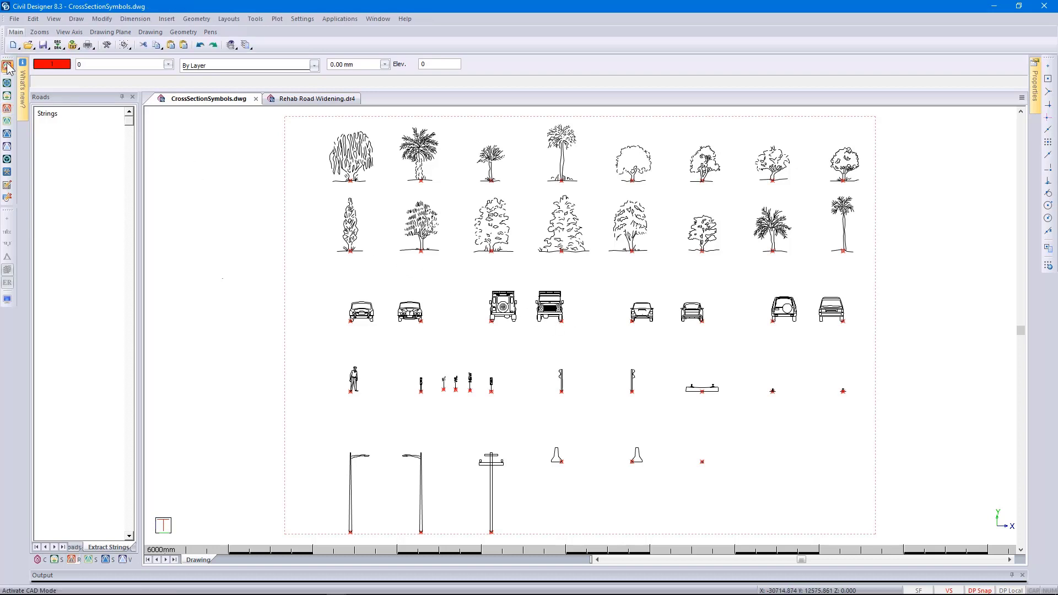
left_click(255, 18)
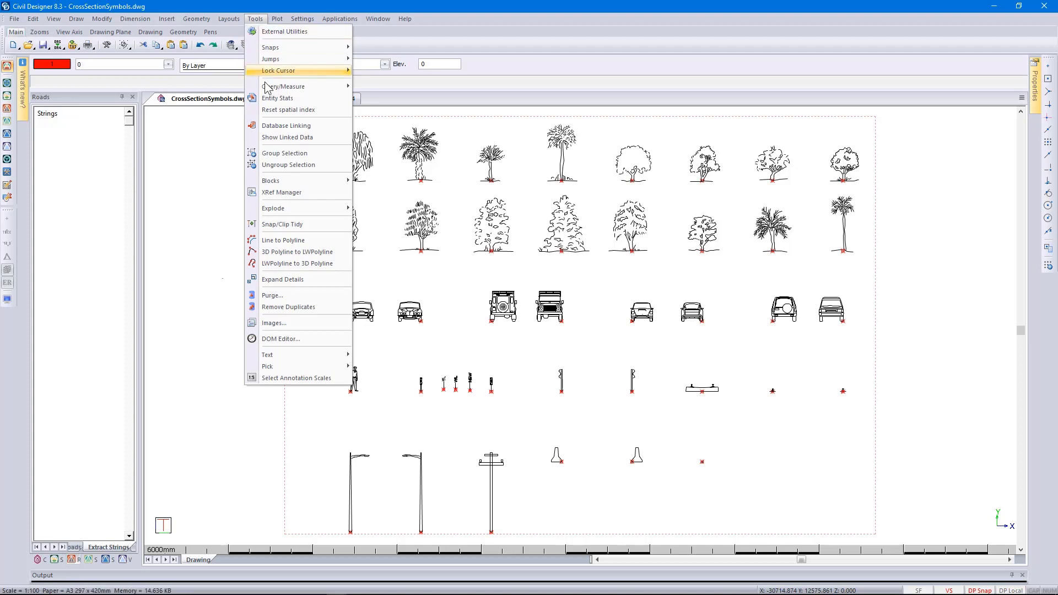
mouse_move(285, 180)
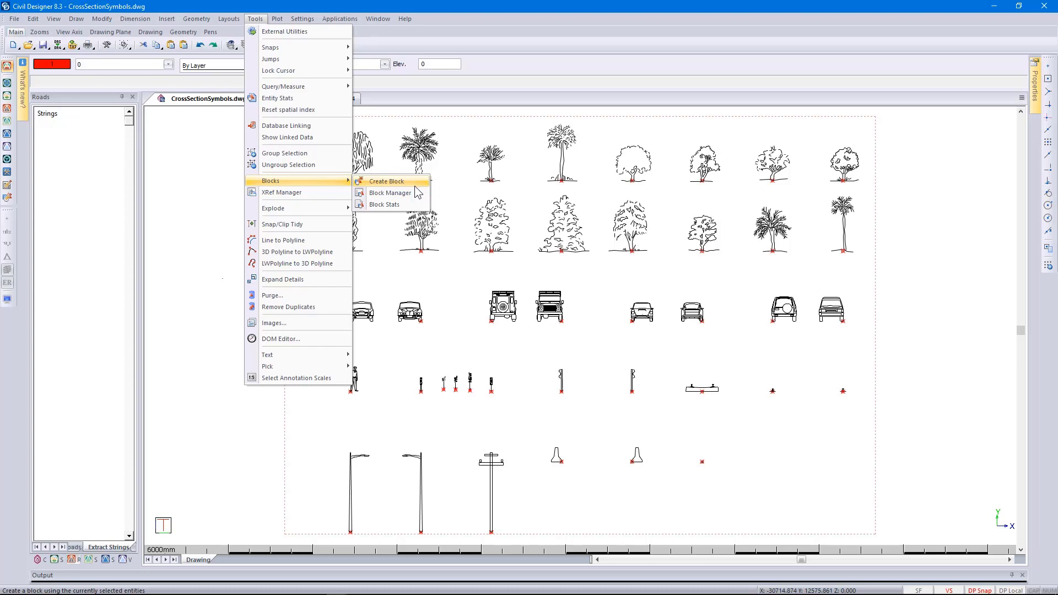
left_click(390, 193)
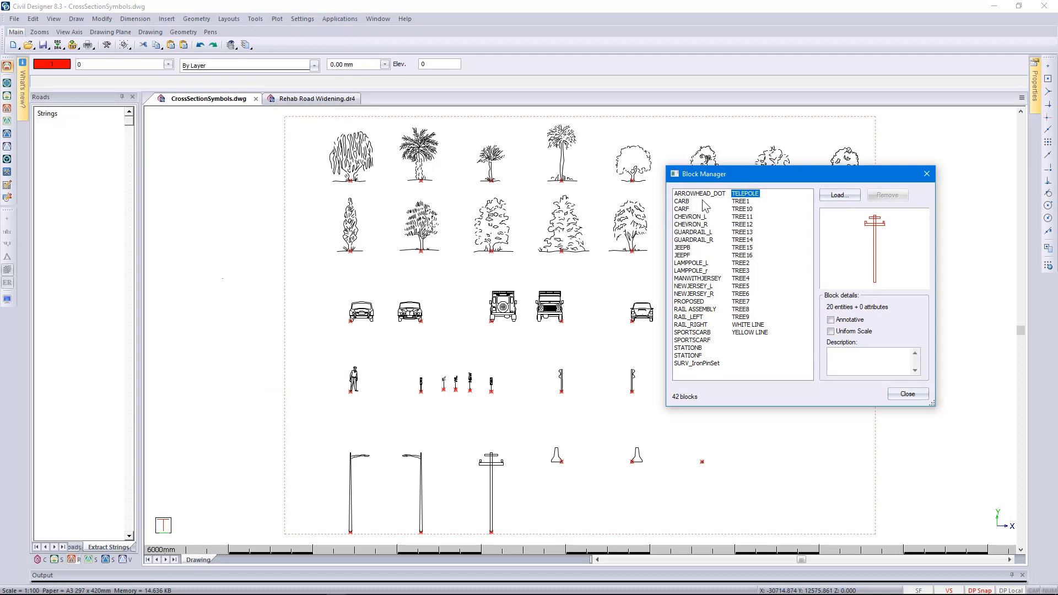
right_click(752, 199)
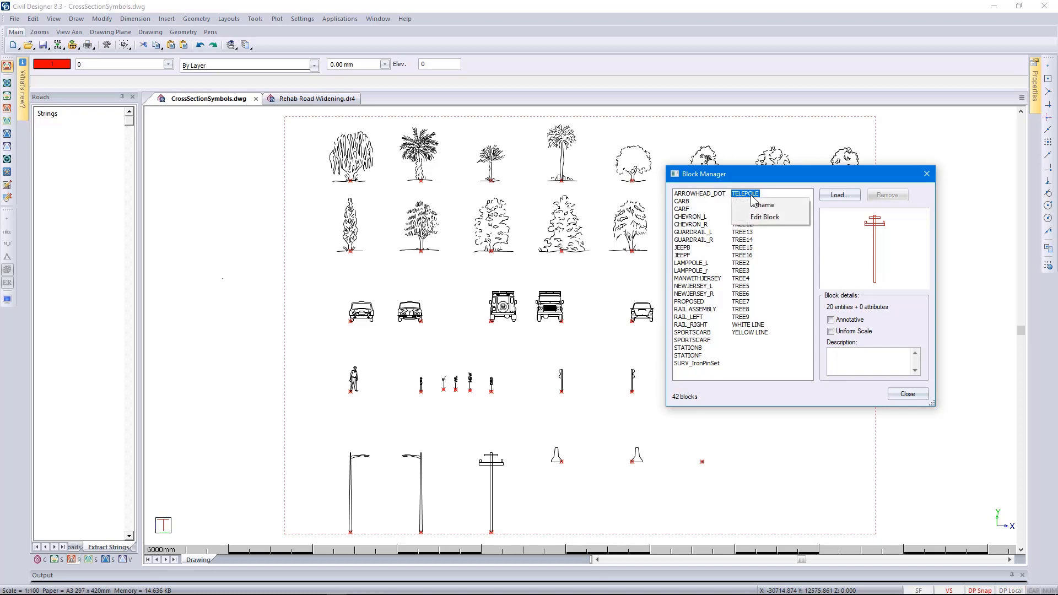
left_click(776, 217)
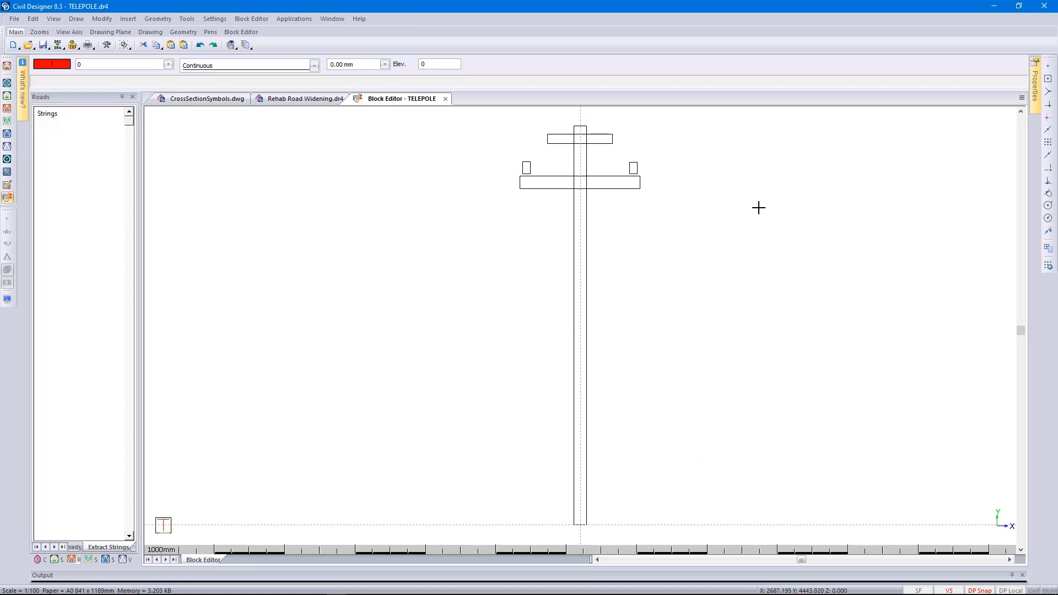
left_click(252, 19)
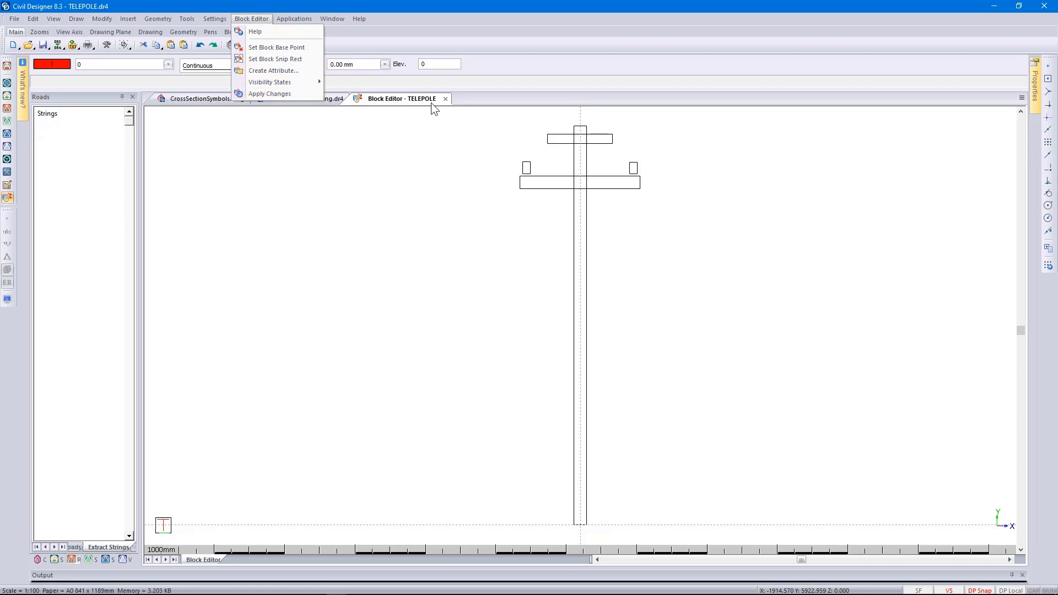
left_click(445, 99)
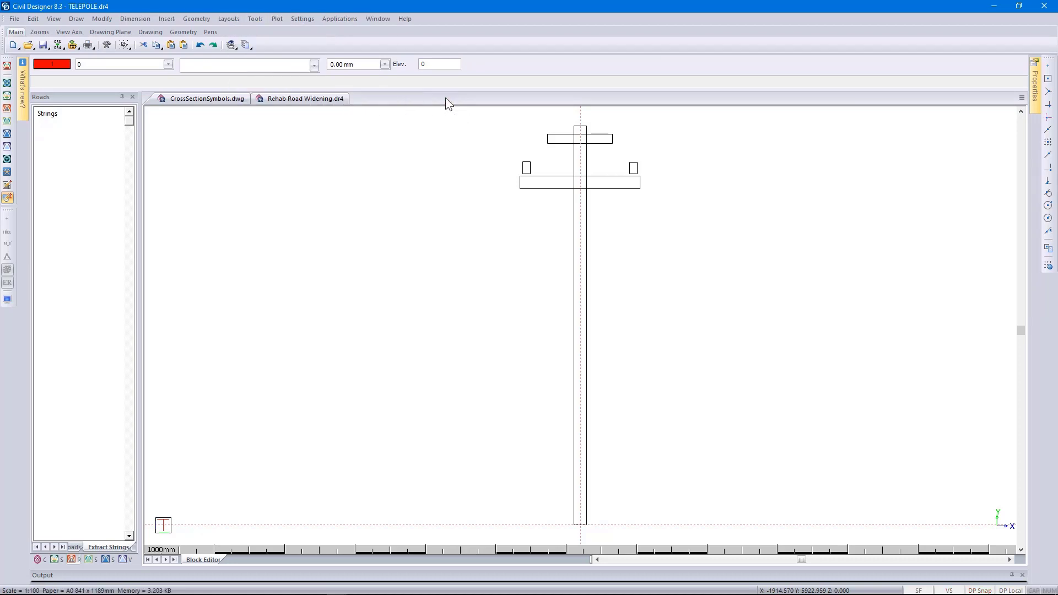
Return to Rehab Road Widening.dr4 and highlight the extracted L_ROAD_EDGE and R_ROAD_EDGE strings to review them
left_click(332, 101)
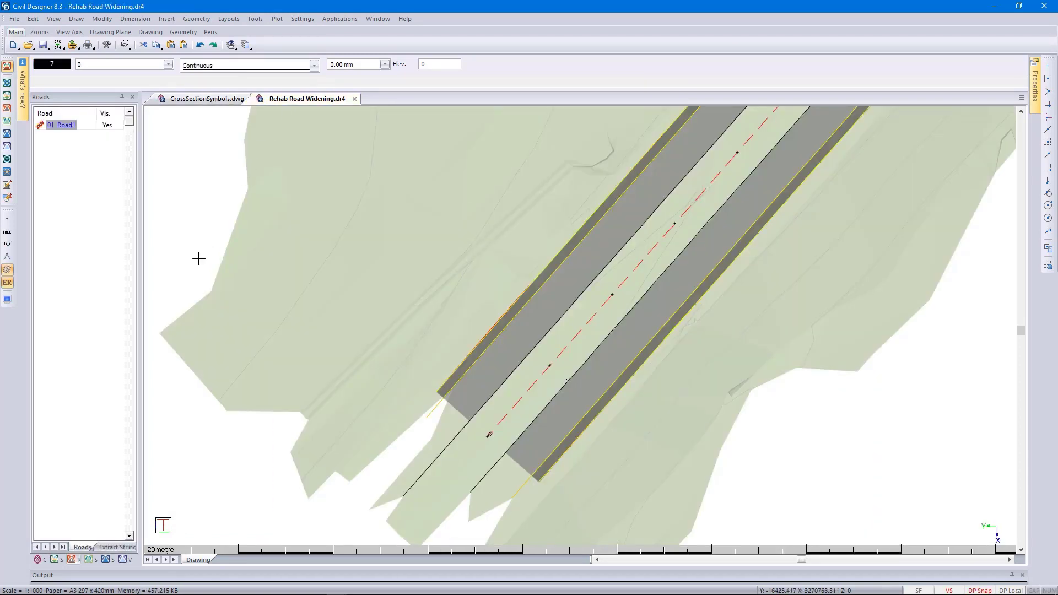
left_click(118, 547)
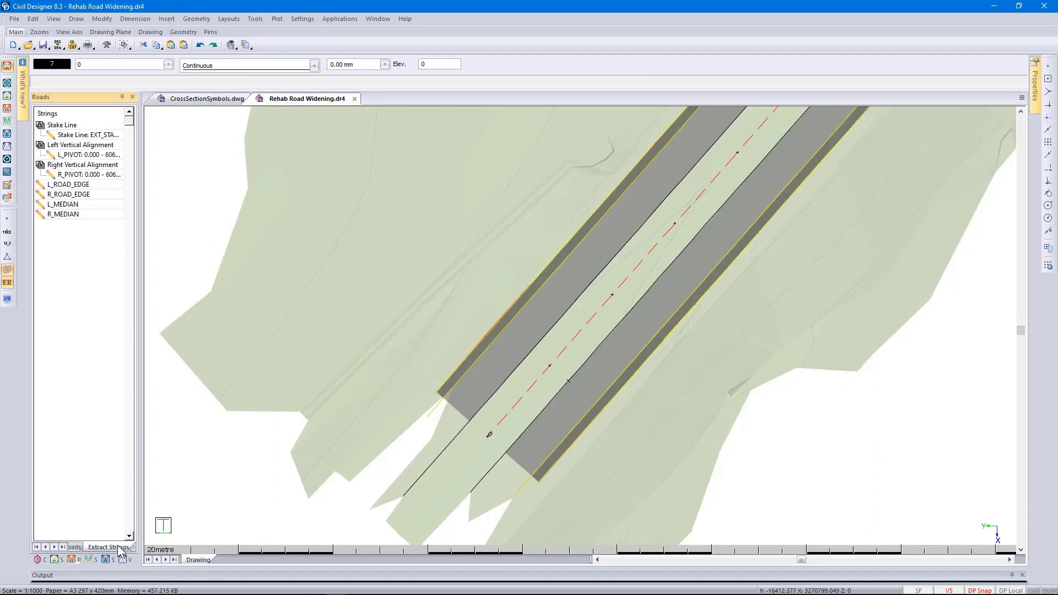
left_click(66, 185)
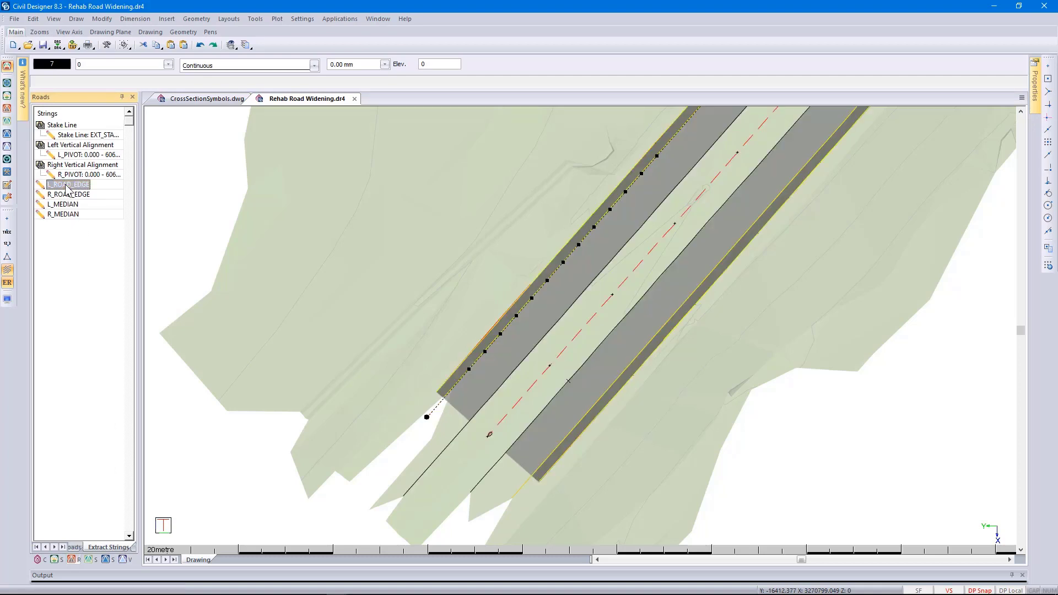
left_click(68, 194)
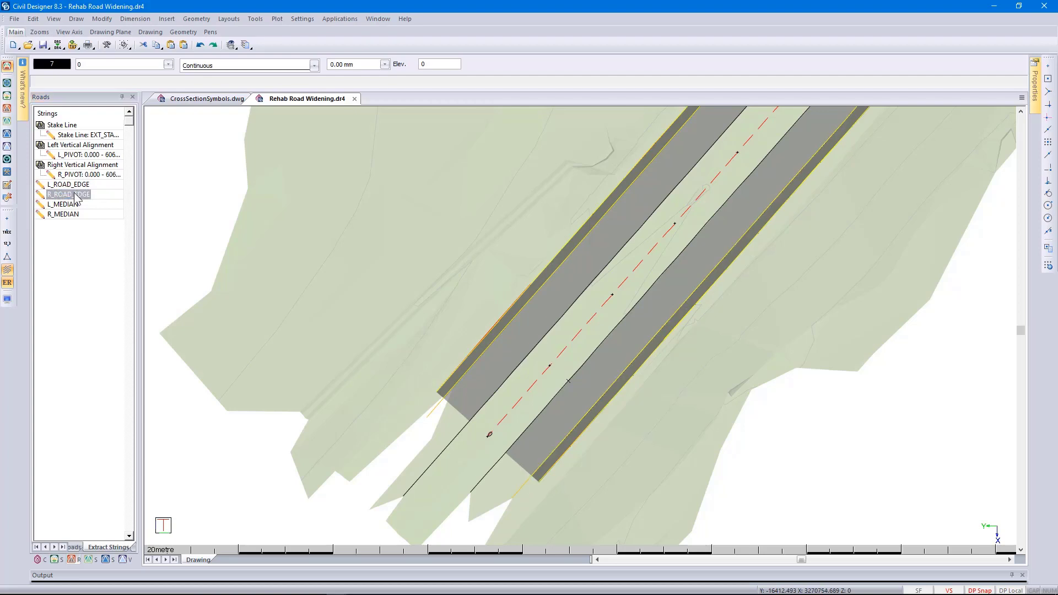
Switch to Roads mode and open Road1's cross section at chainage 20 for graphical editing
left_click(7, 109)
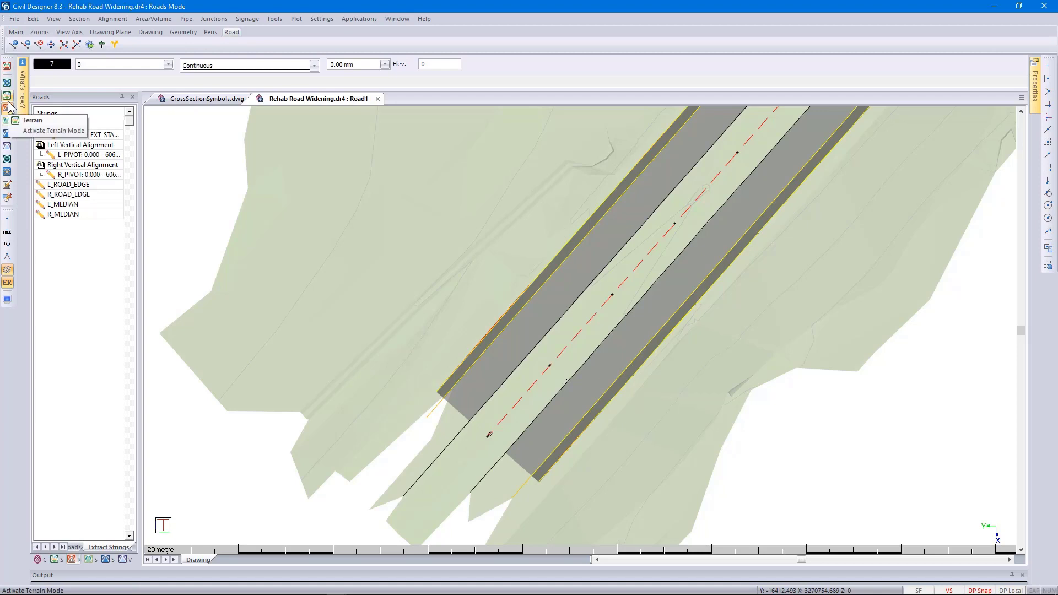
left_click(80, 19)
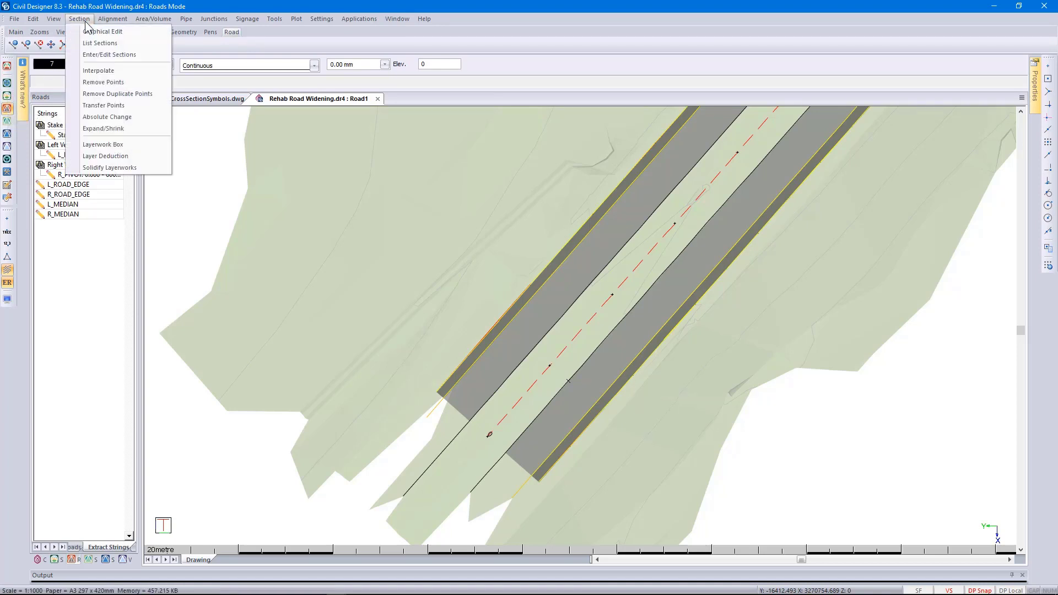
left_click(94, 32)
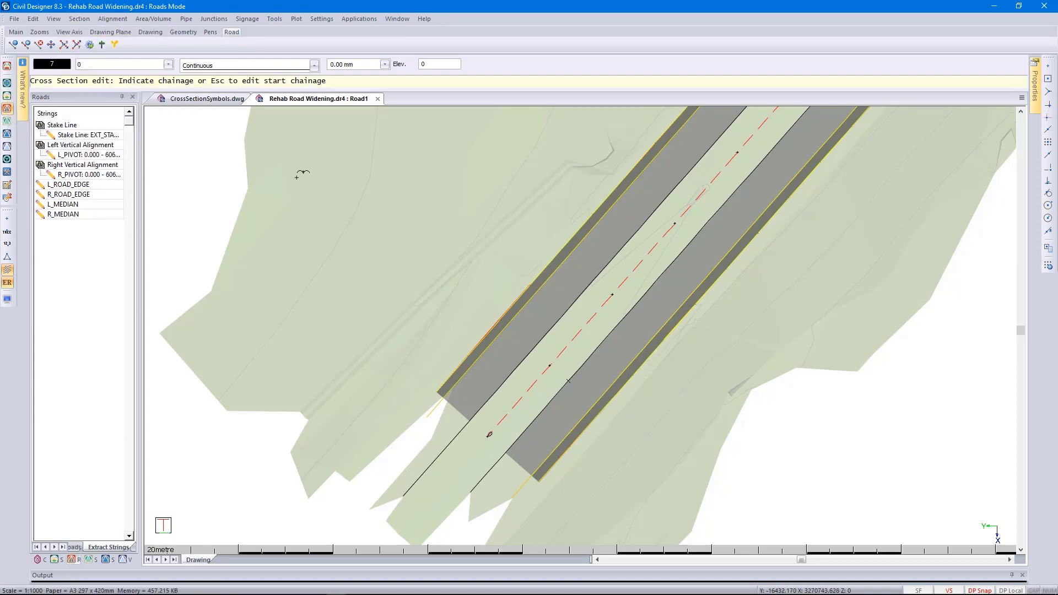
left_click(549, 365)
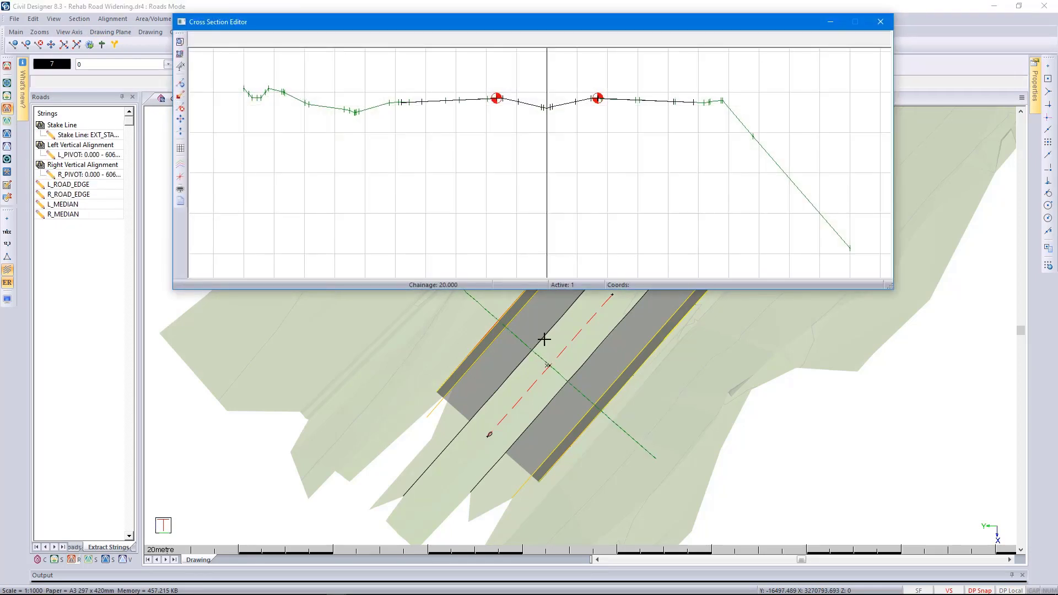
In the section line settings, set the Ground line's pen to 90 and turn on the Template Layerworks display
left_click(180, 165)
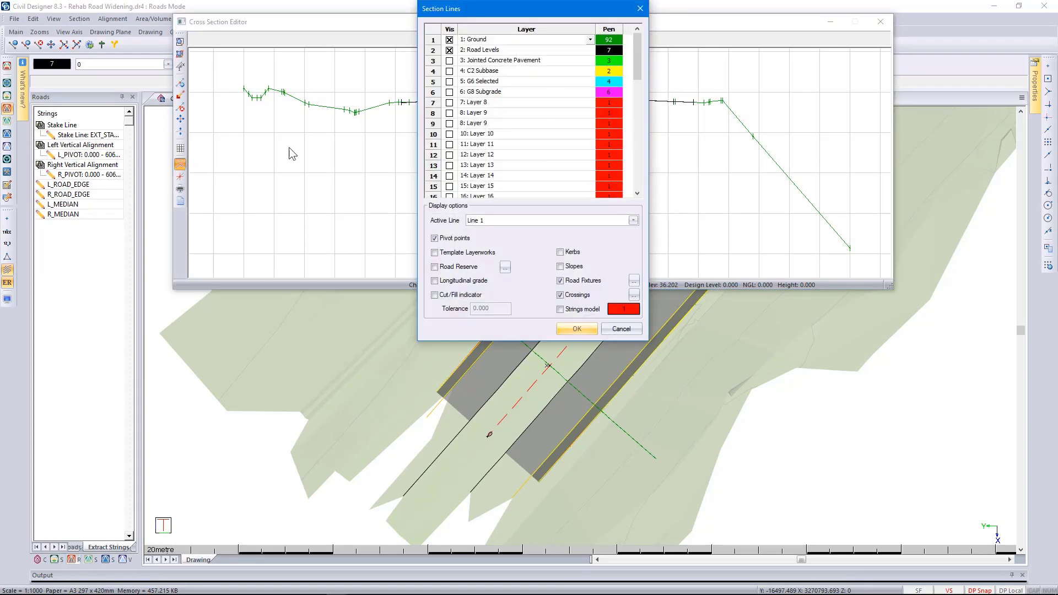
double_click(609, 41)
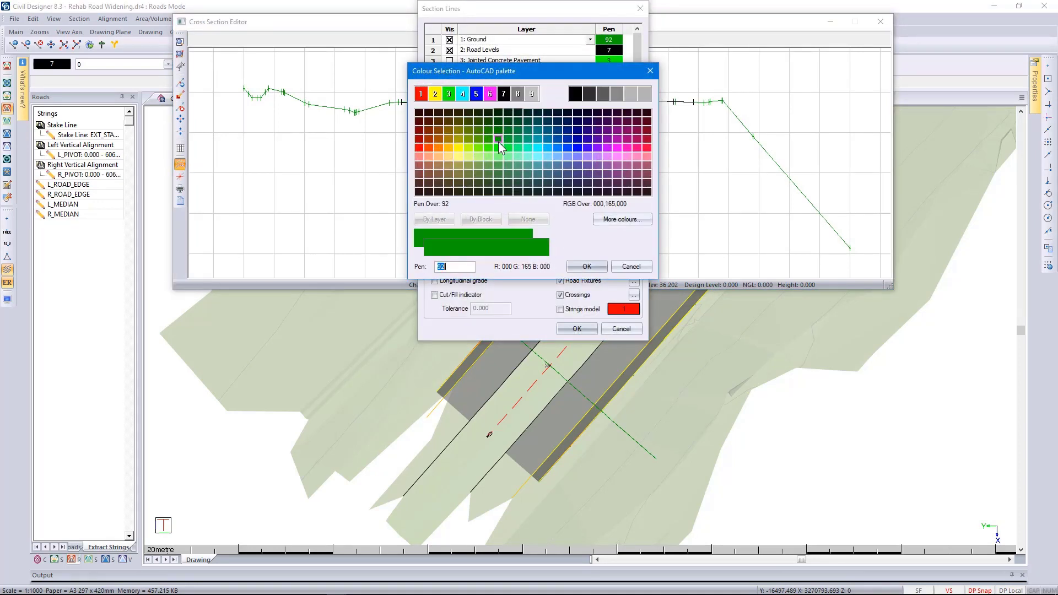
left_click(501, 146)
left_click(586, 266)
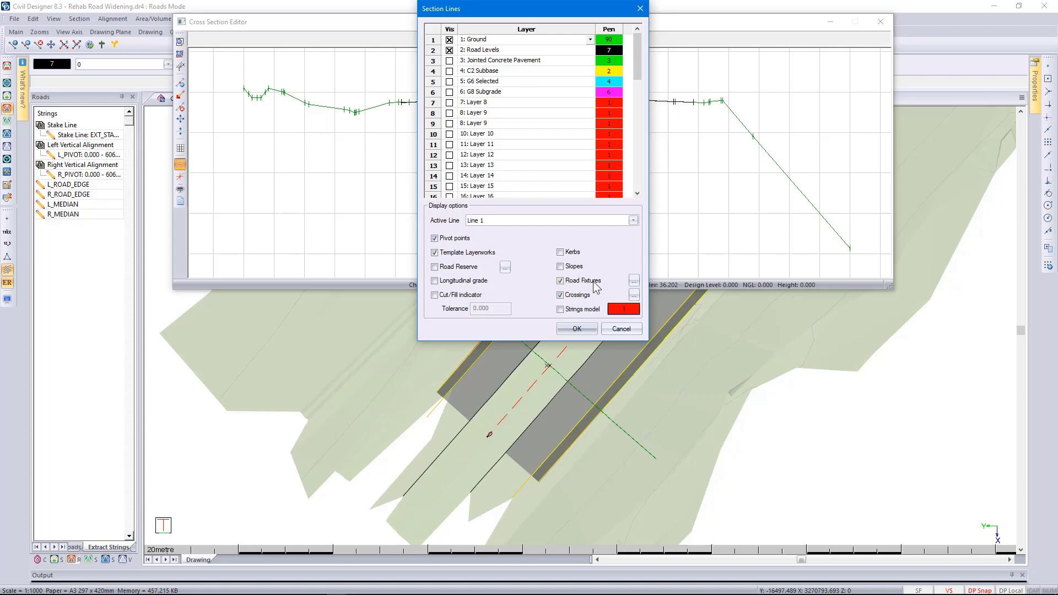
Review the Road Fixtures source layers, symbols and symbol file path, widening the Source Layer column to read the full names
left_click(633, 281)
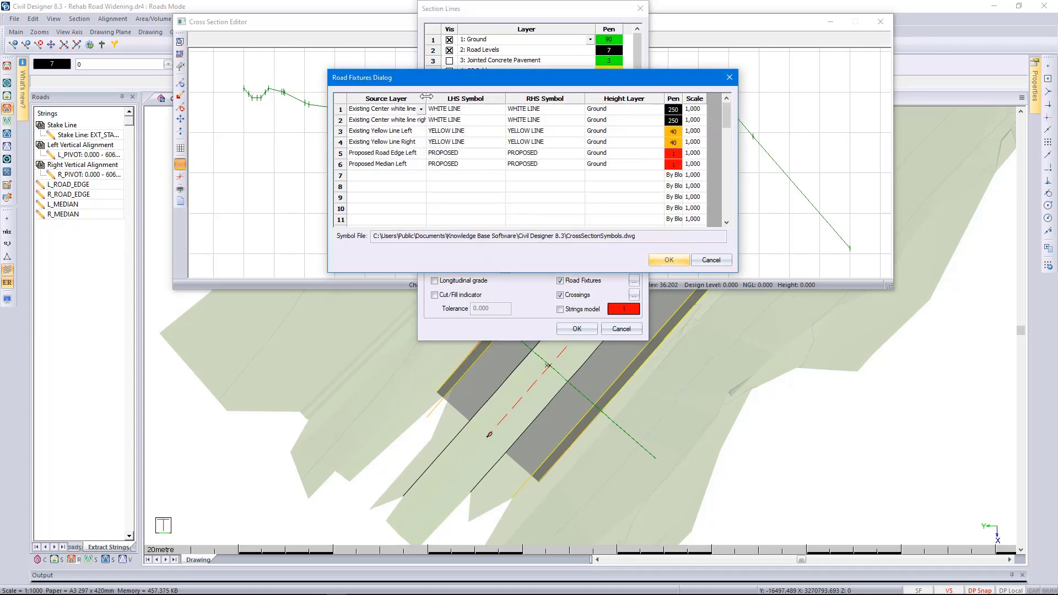
left_click_drag(426, 98, 440, 98)
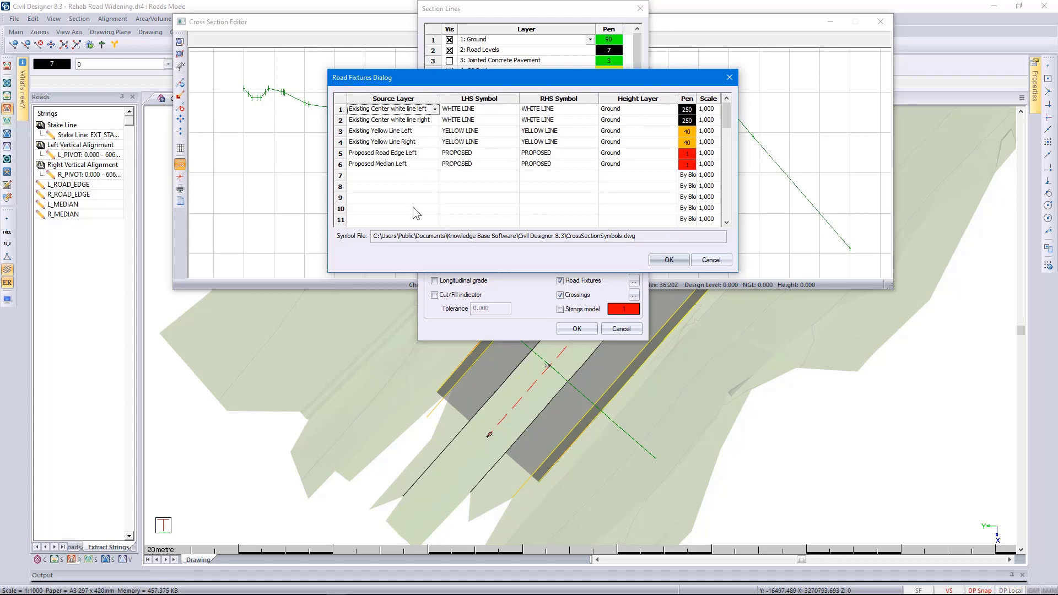
left_click_drag(373, 237, 643, 239)
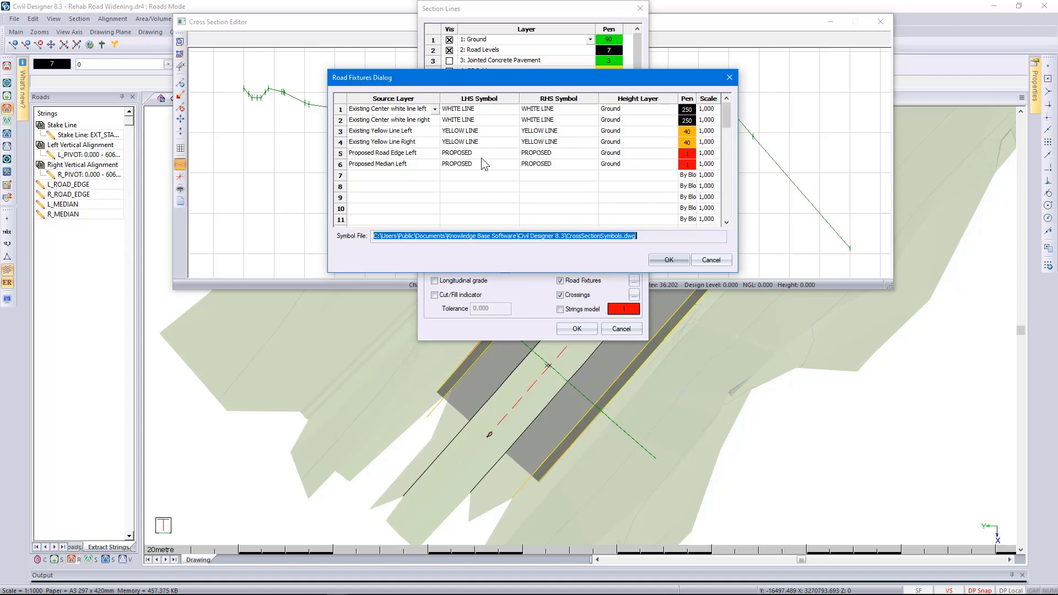
left_click(667, 259)
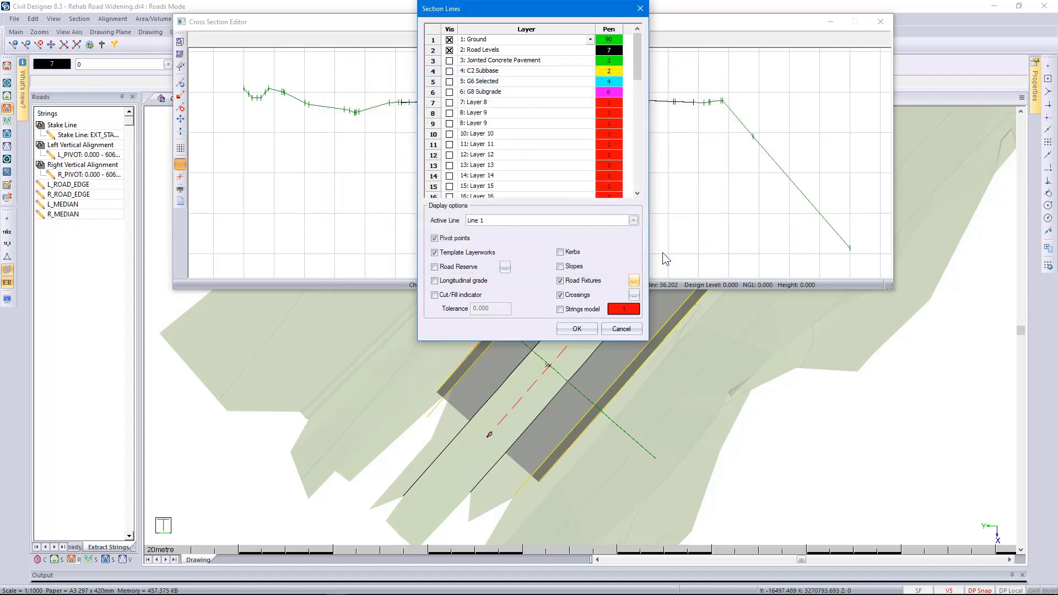
Make Line 2 the active section line and apply the section line settings
left_click(633, 221)
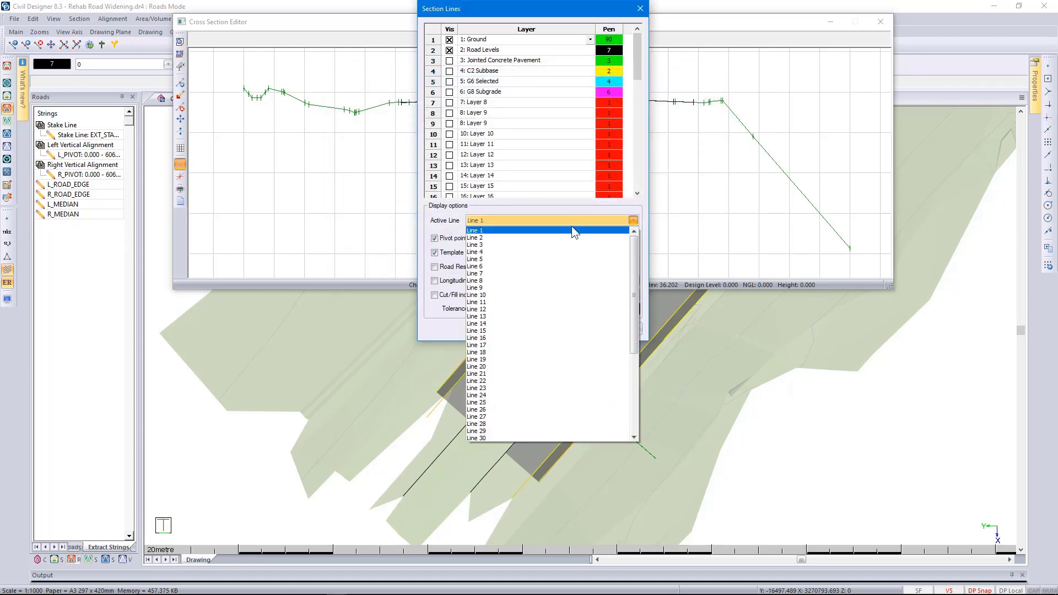
left_click(545, 237)
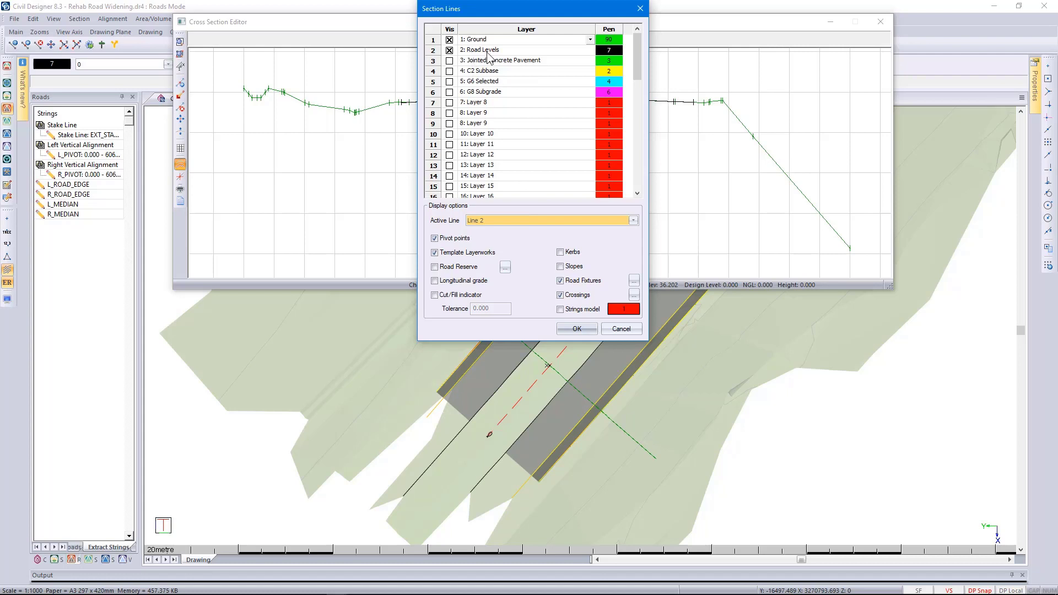
left_click(576, 328)
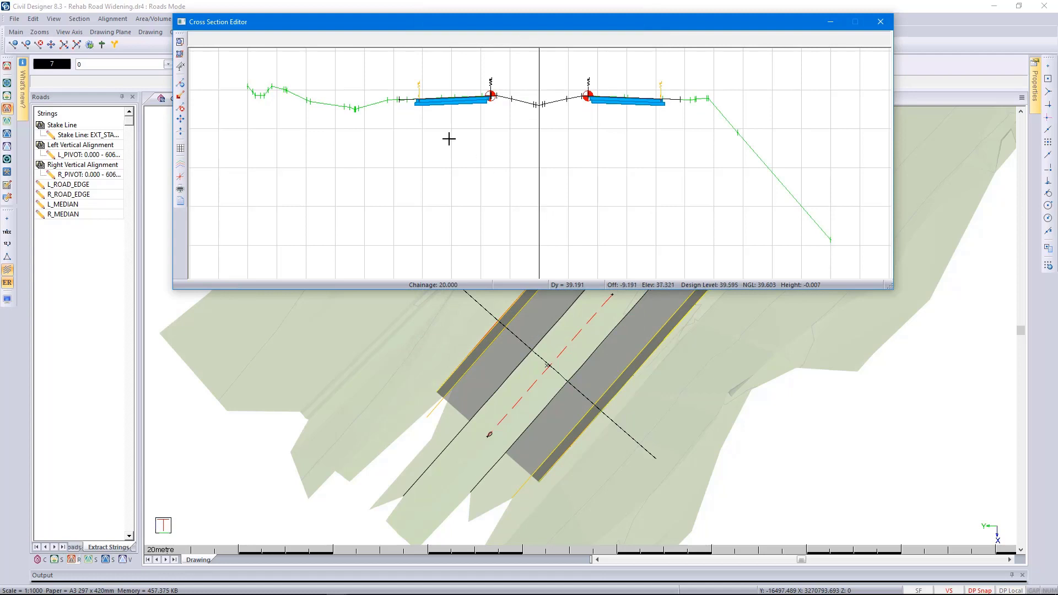
Inspect the string reference of the Line 2 point at the left yellow line marker in the cross section
scroll(442, 98, "up", 1)
scroll(568, 166, "up", 3)
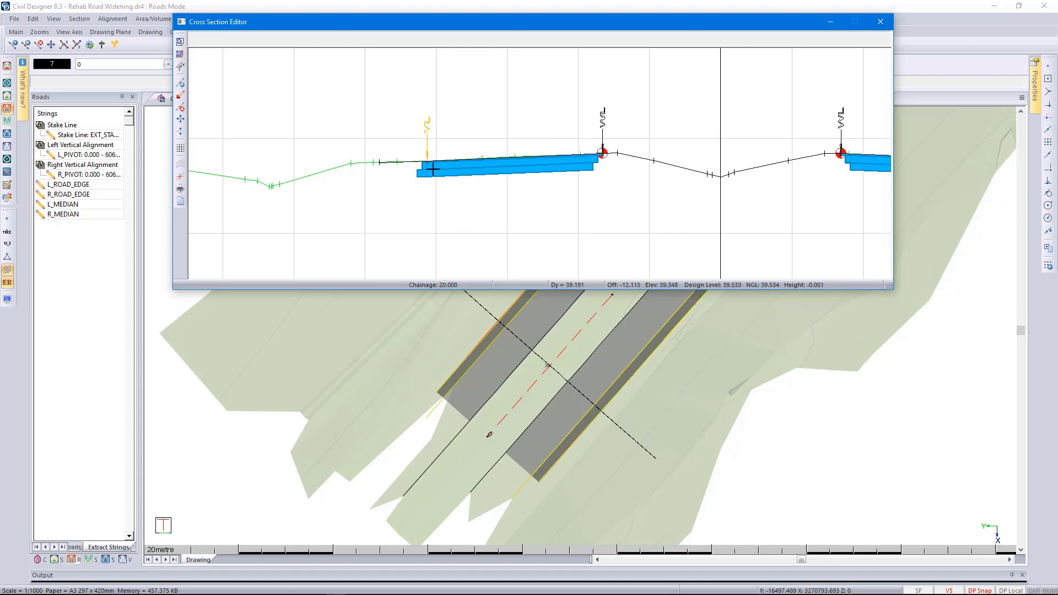
right_click(499, 170)
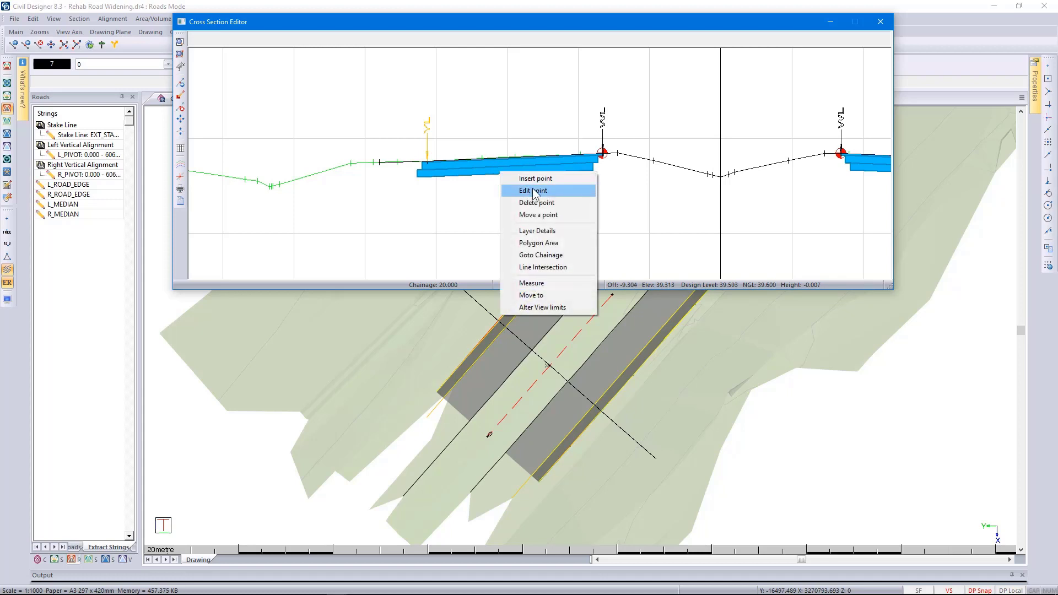
left_click(518, 190)
left_click(430, 152)
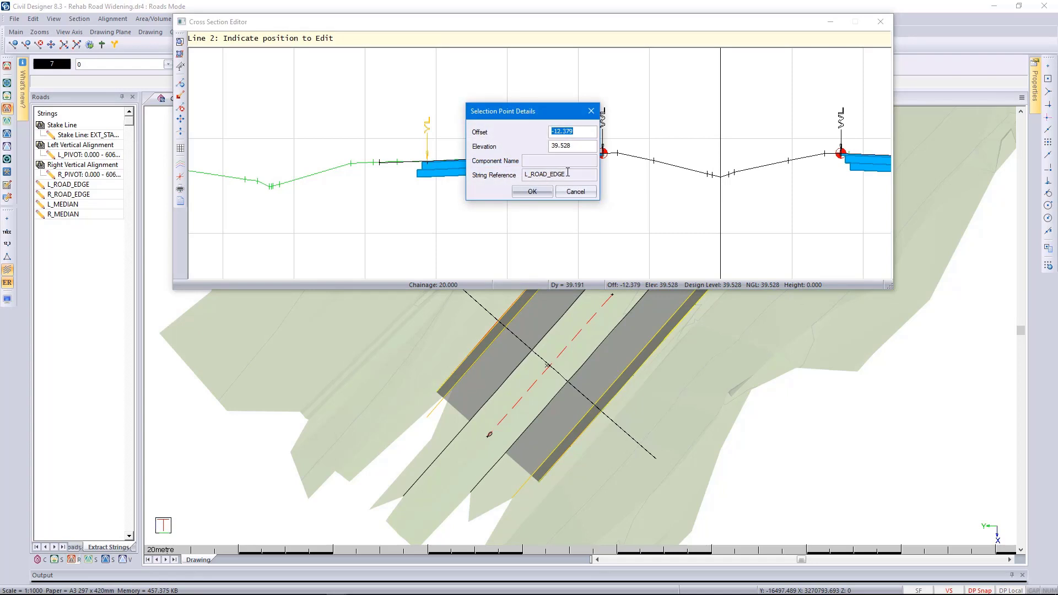
left_click_drag(568, 173, 506, 173)
left_click(530, 193)
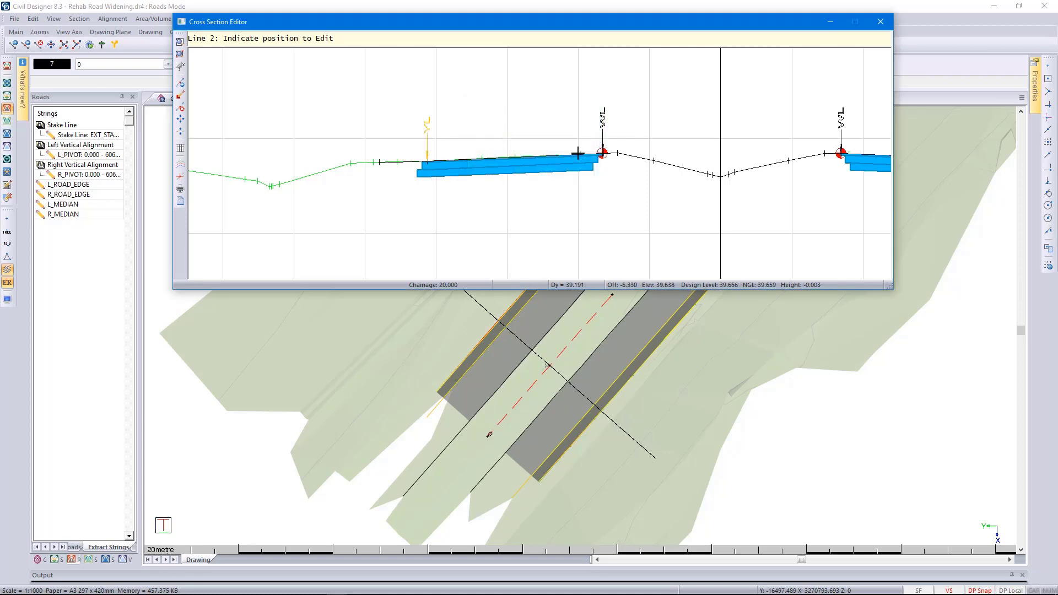
Inspect the string reference of the Line 2 point at the left pivot, view the whole section and close the Cross Section Editor
left_click(599, 151)
left_click_drag(560, 174, 525, 175)
left_click(532, 191)
middle_click_drag(703, 165, 546, 166)
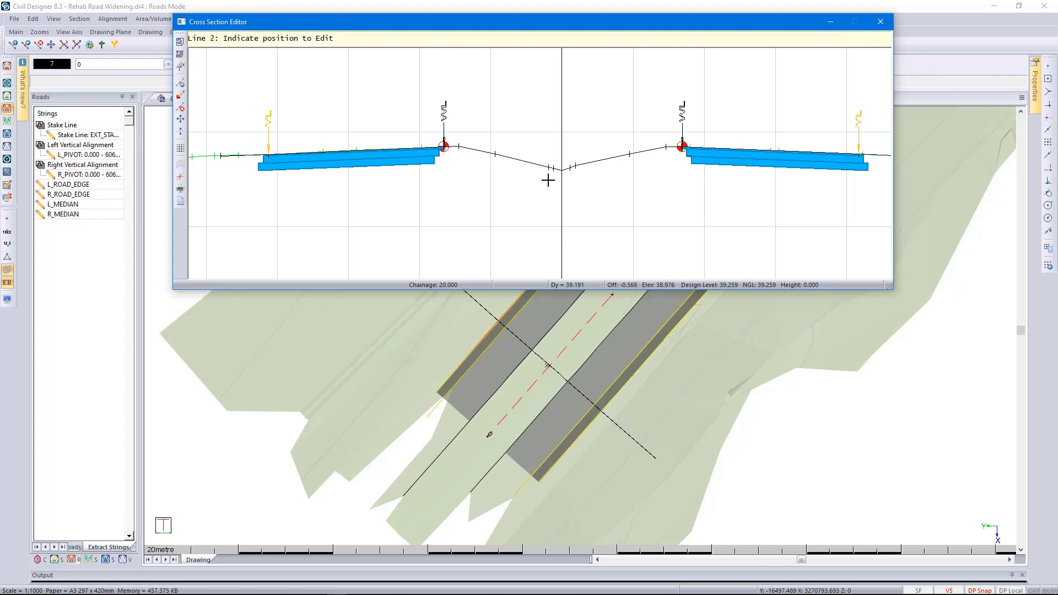
middle_click(677, 233)
middle_click(676, 233)
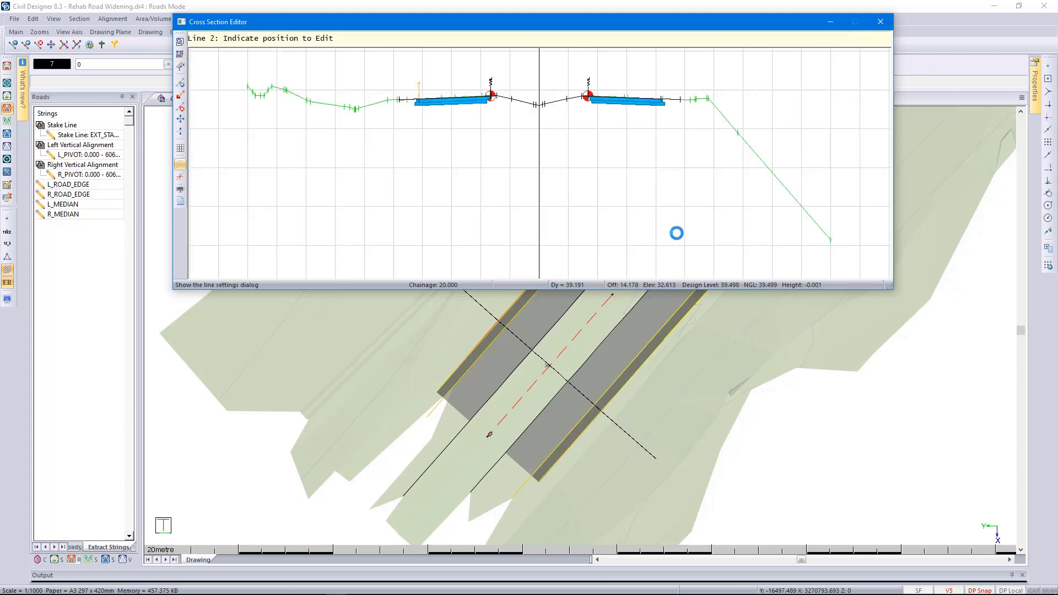
left_click(880, 22)
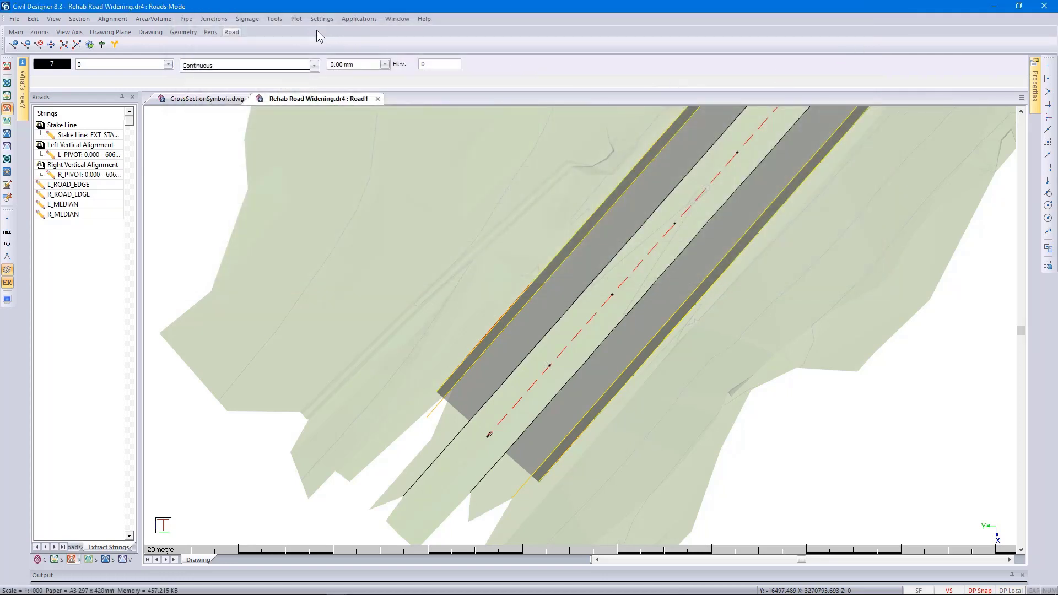
Open the Typical N2 road template in the Template Editor from the template paths and enlarge the editor window around the median
left_click(274, 19)
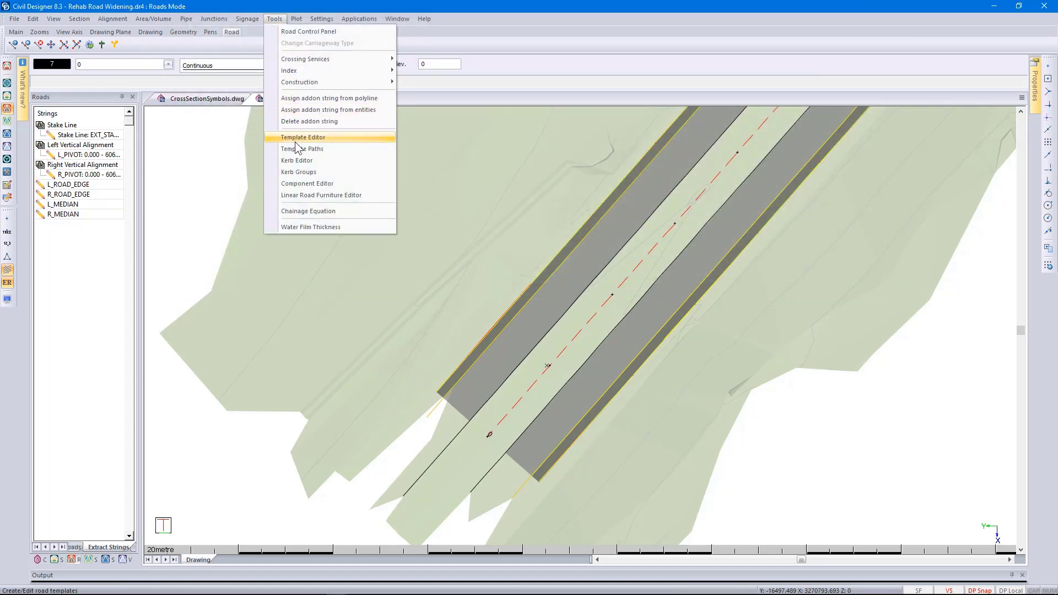
left_click(298, 144)
right_click(490, 275)
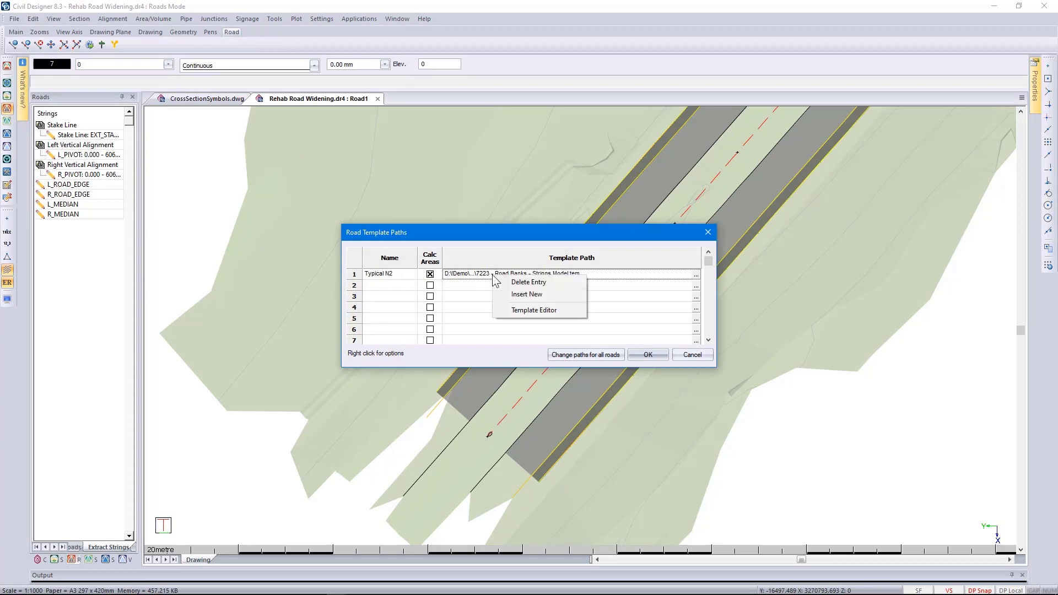
left_click(520, 310)
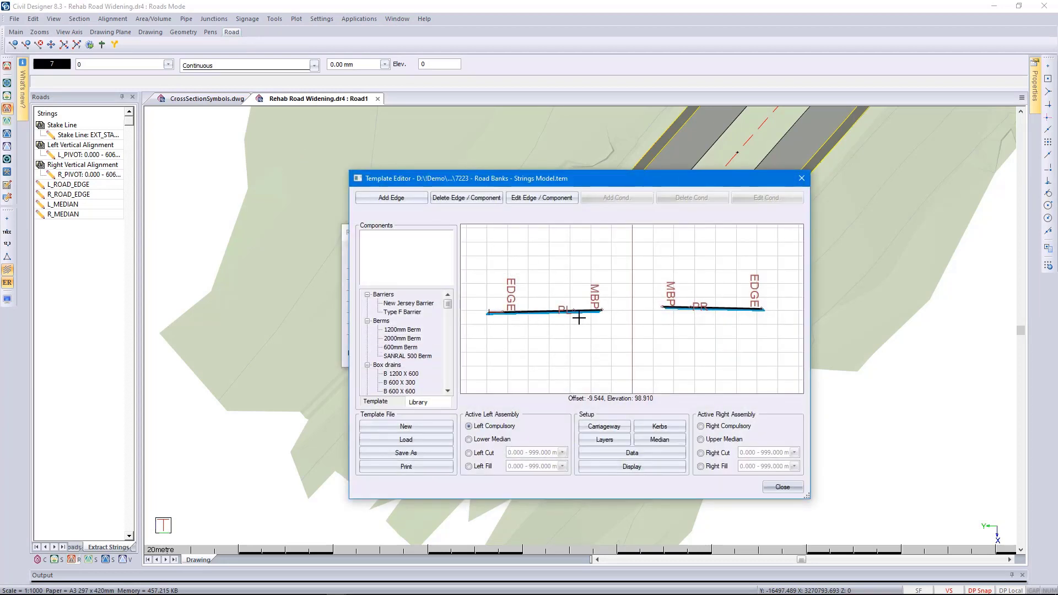
scroll(623, 309, "up", 4)
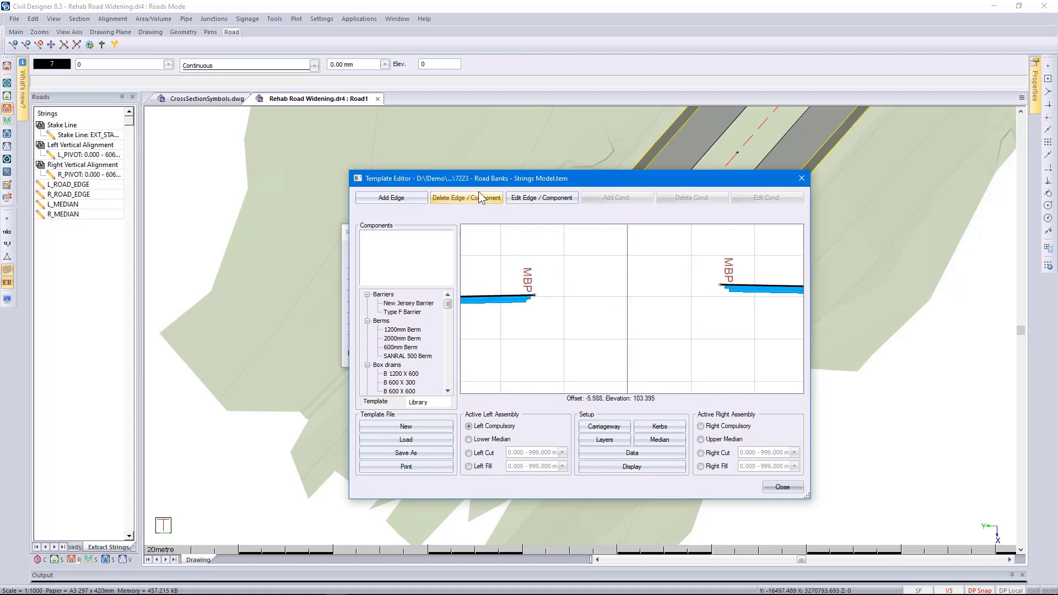
left_click_drag(472, 182, 306, 88)
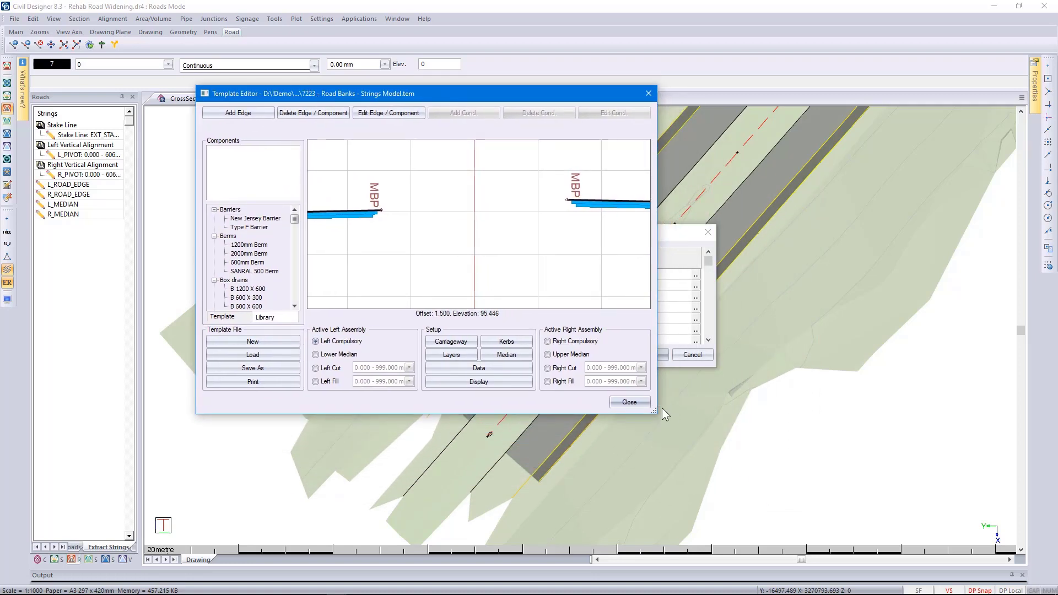
left_click_drag(669, 419, 898, 511)
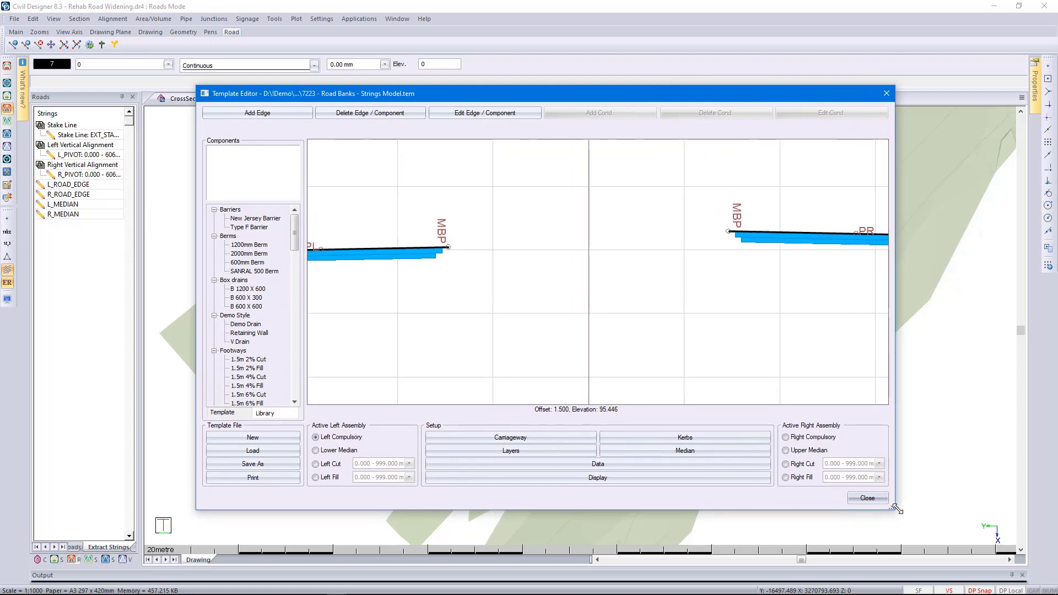
Add a ditch-shaped ground line across the template median, from offset about -7.2 to 7.7, dipping to elevation about 97.2
right_click(500, 273)
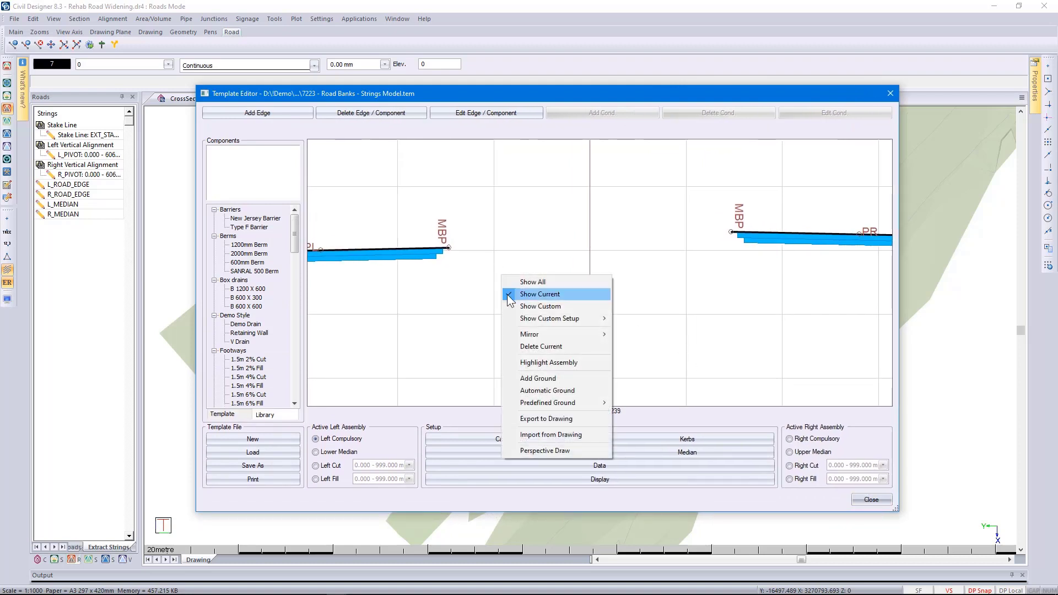
left_click(548, 378)
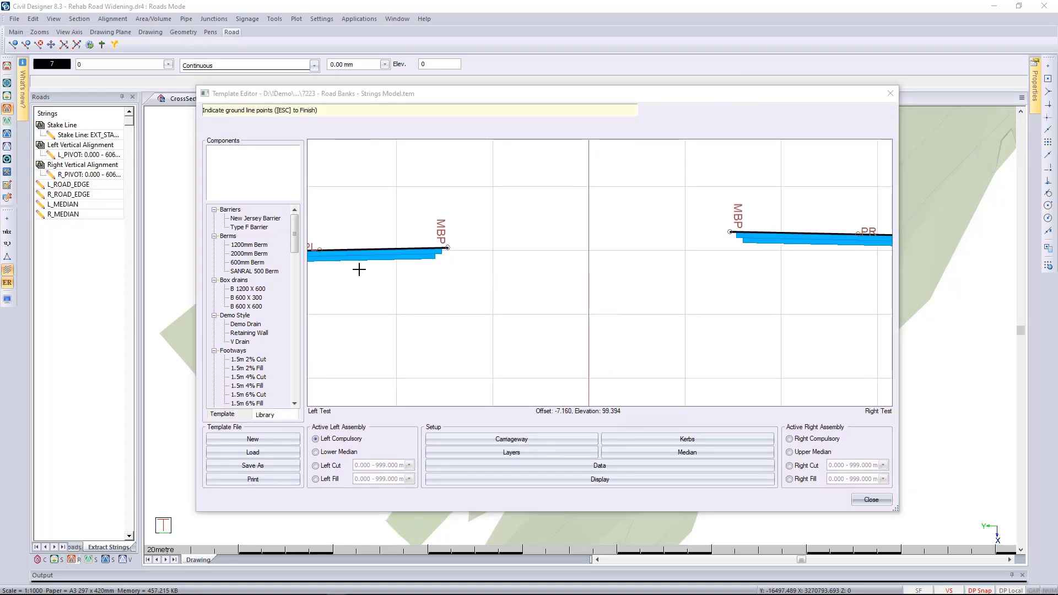
left_click(361, 267)
left_click(497, 266)
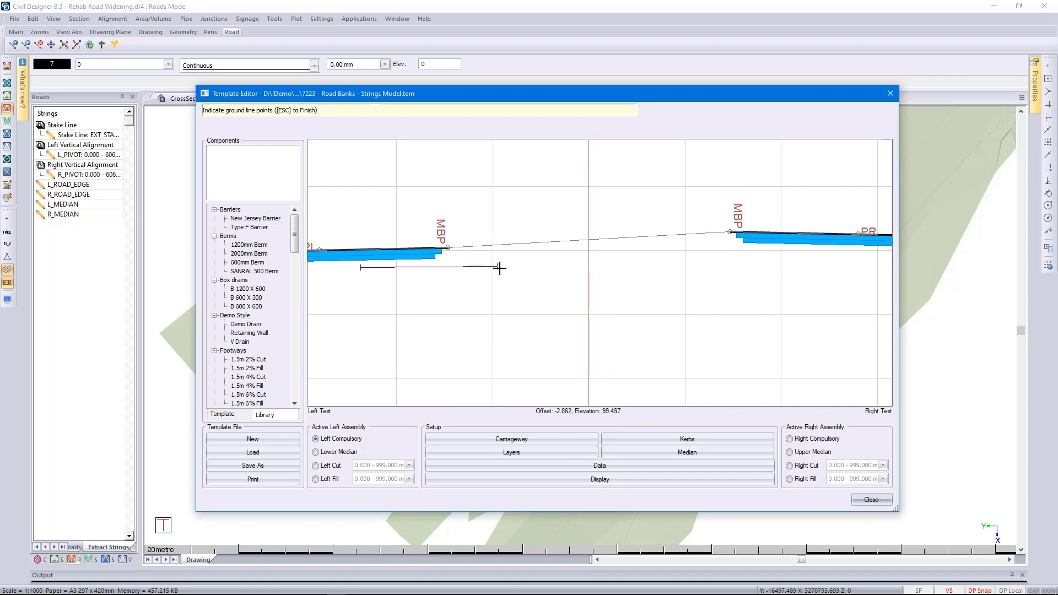
left_click(533, 303)
left_click(571, 340)
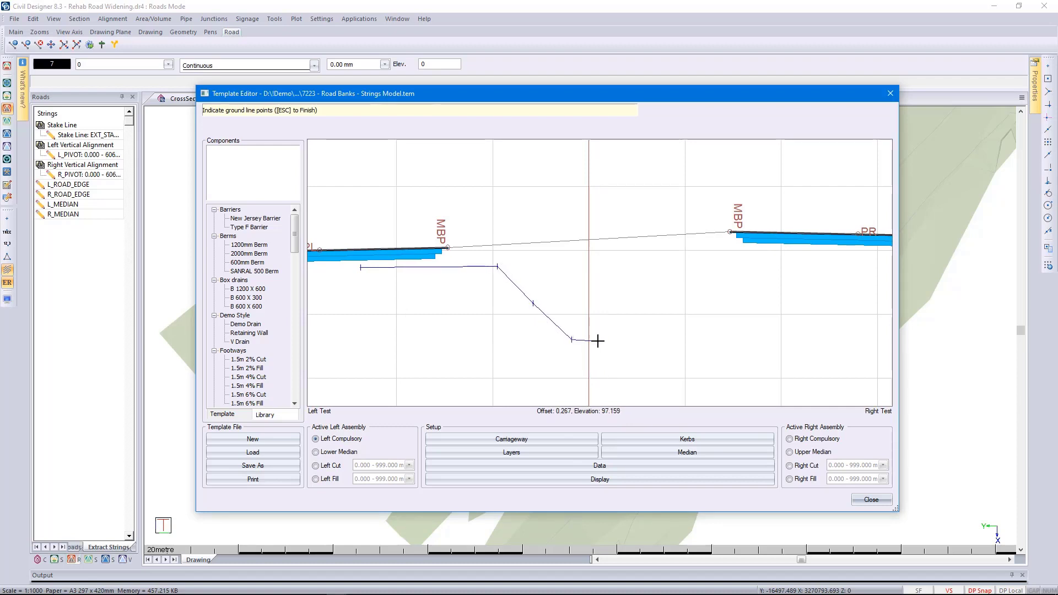
left_click(620, 339)
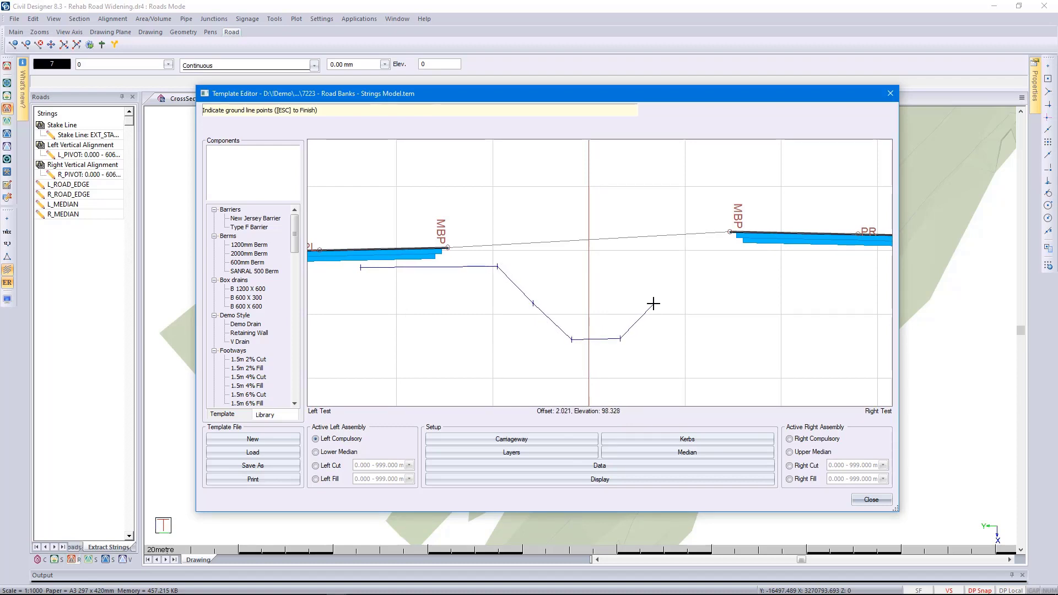
left_click(680, 263)
right_click(836, 270)
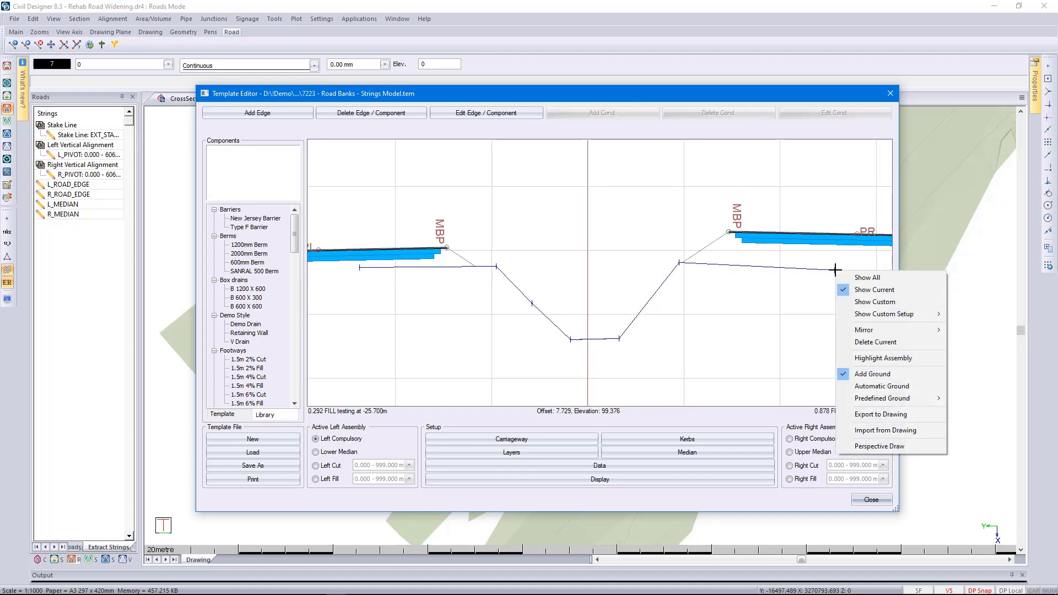
left_click(798, 243)
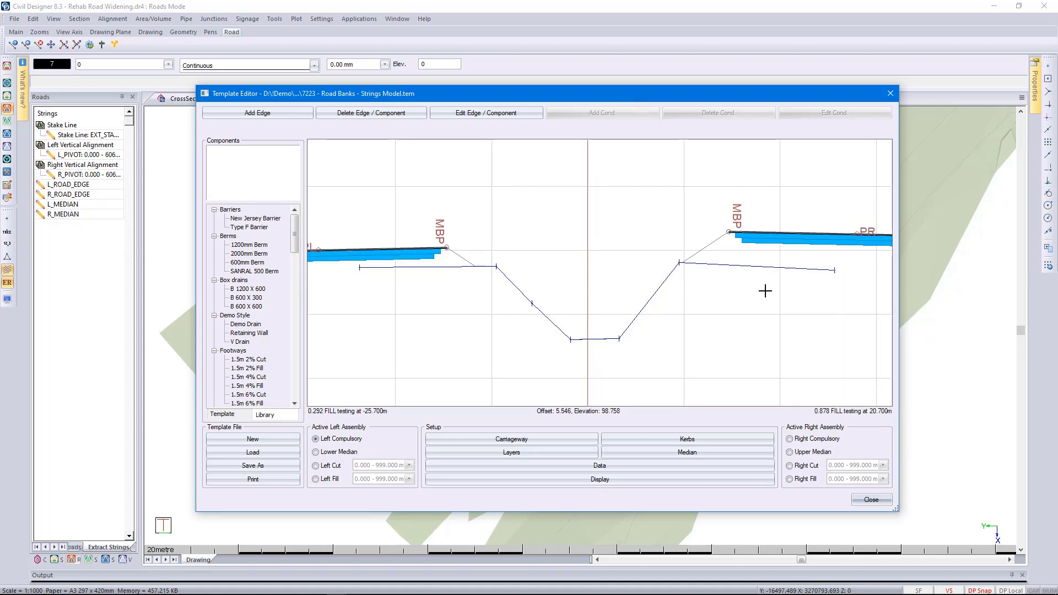
Review the template's median join type and lower and upper median slopes, then close the Template Editor and the template paths
left_click(714, 453)
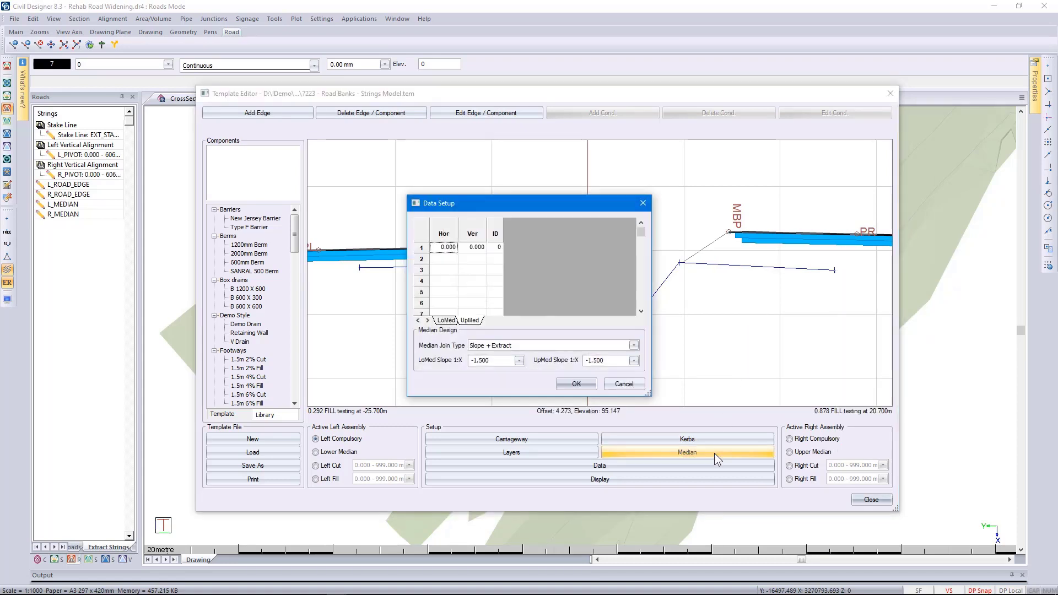
left_click_drag(557, 210, 594, 18)
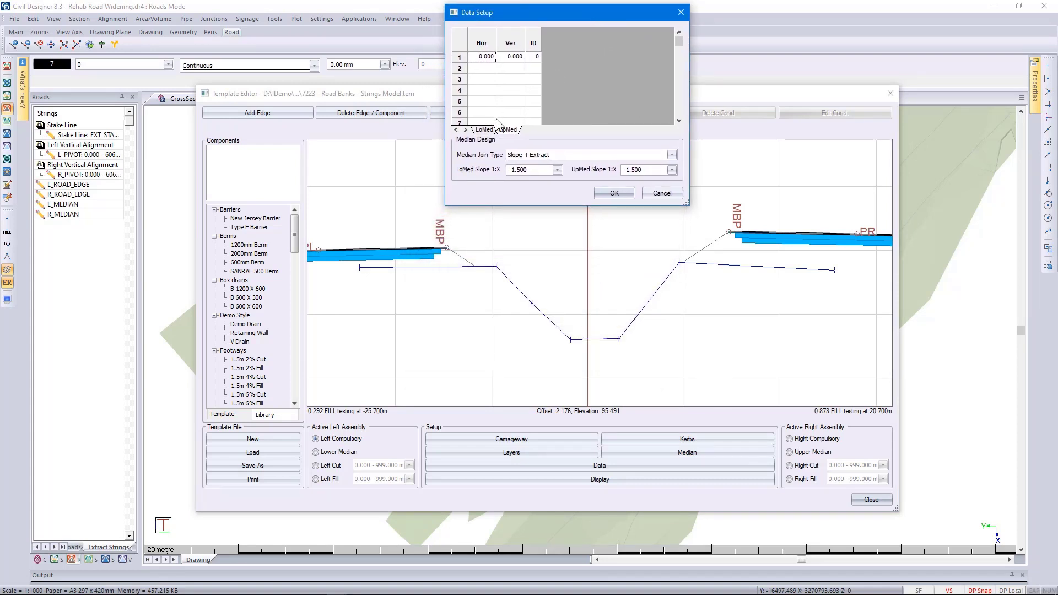
double_click(535, 173)
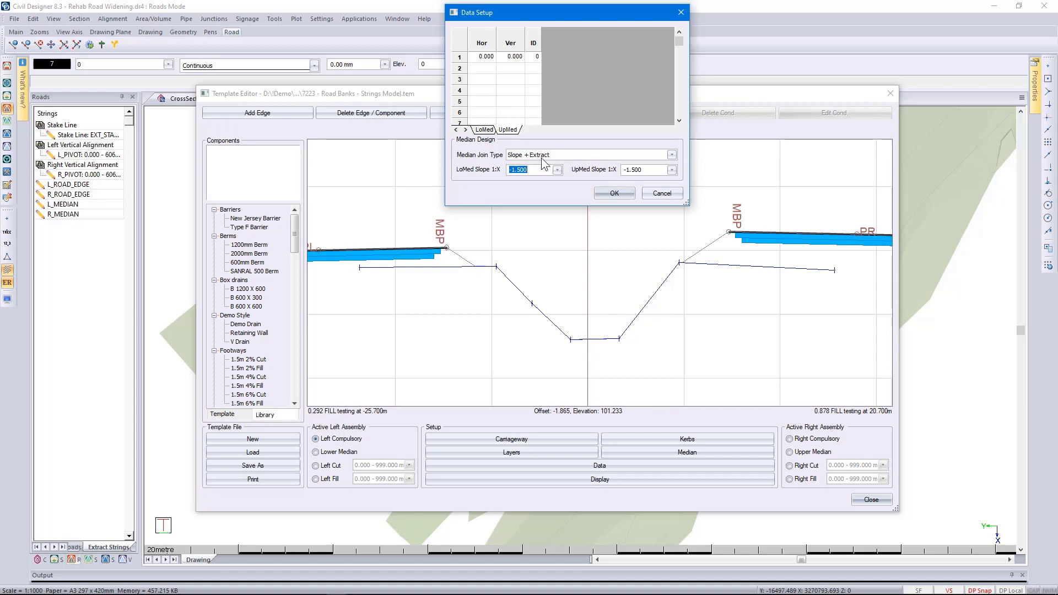
left_click(613, 194)
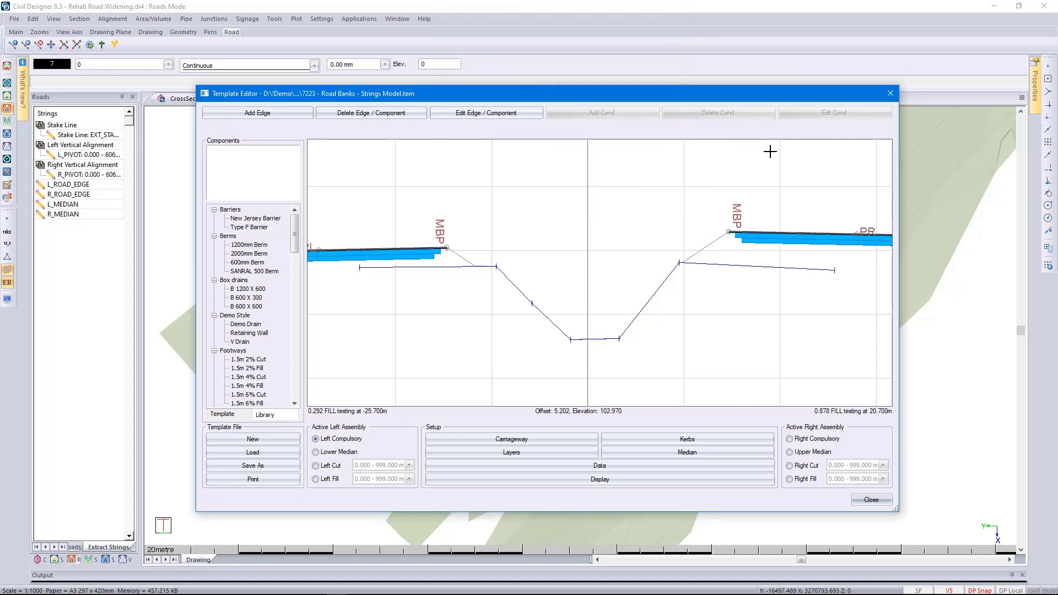
left_click(890, 93)
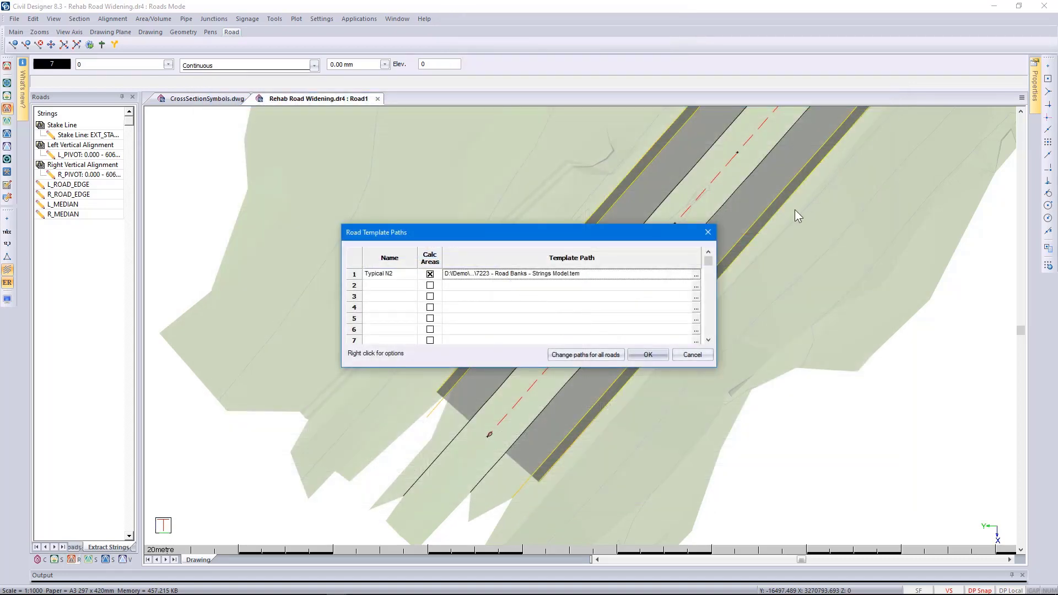
left_click(648, 355)
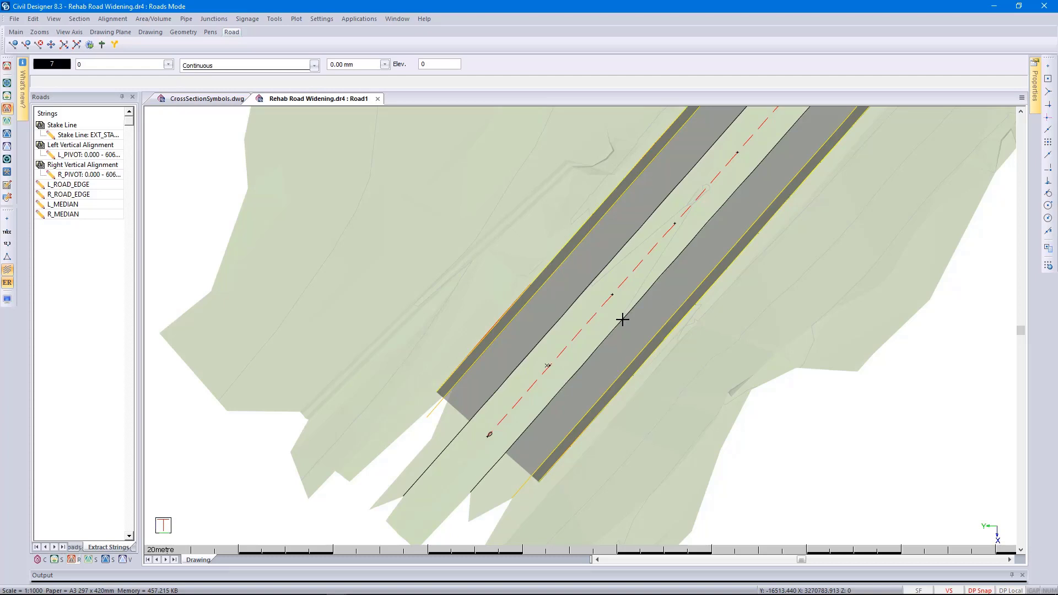
Make the Proposed Road Edge Left and Proposed Median Left layers visible
scroll(623, 319, "down", 2)
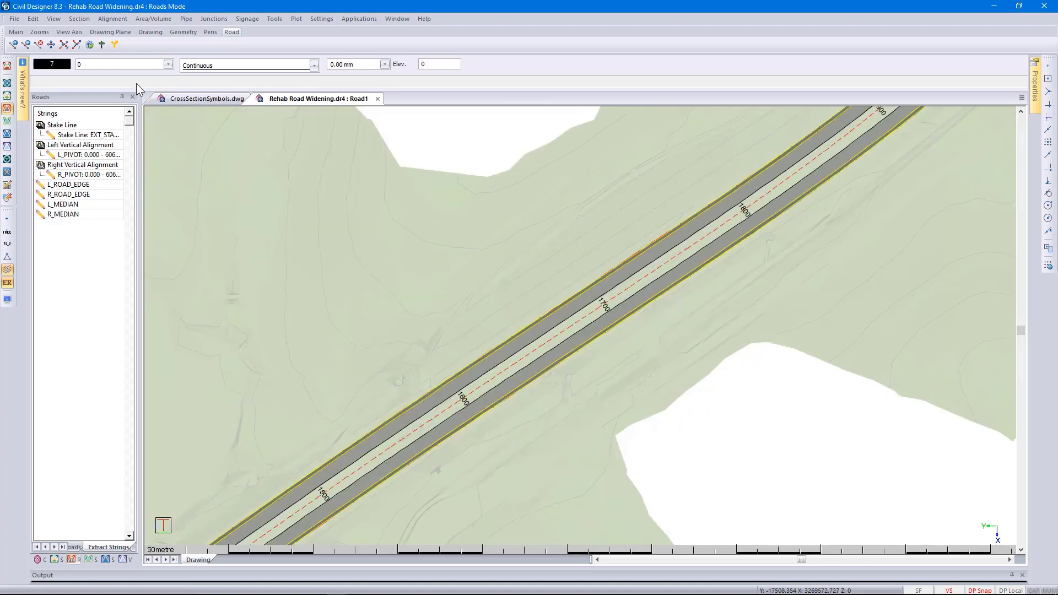
left_click(126, 70)
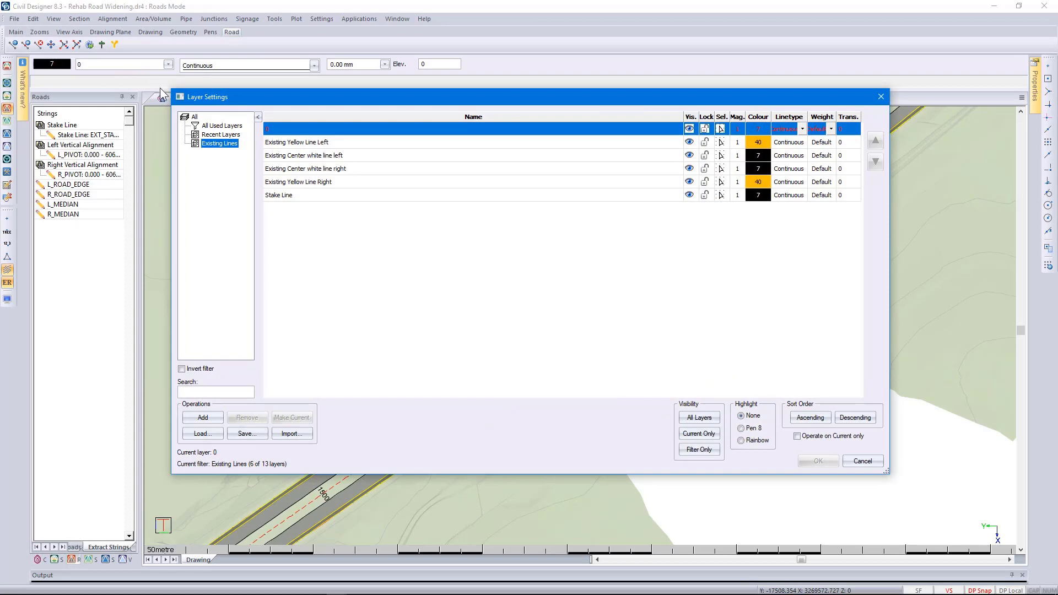
left_click(195, 117)
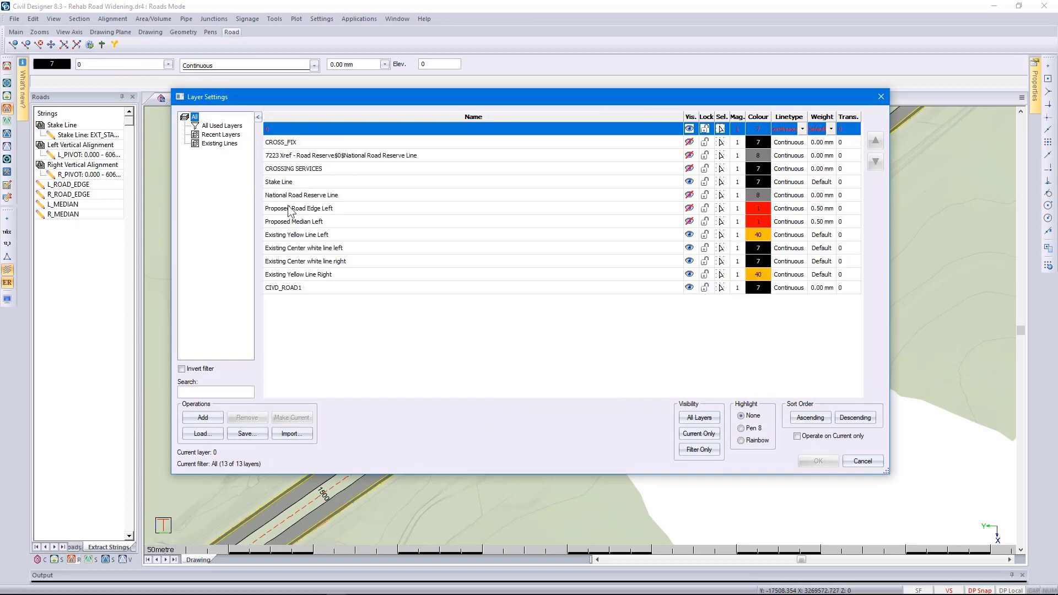
left_click(297, 213)
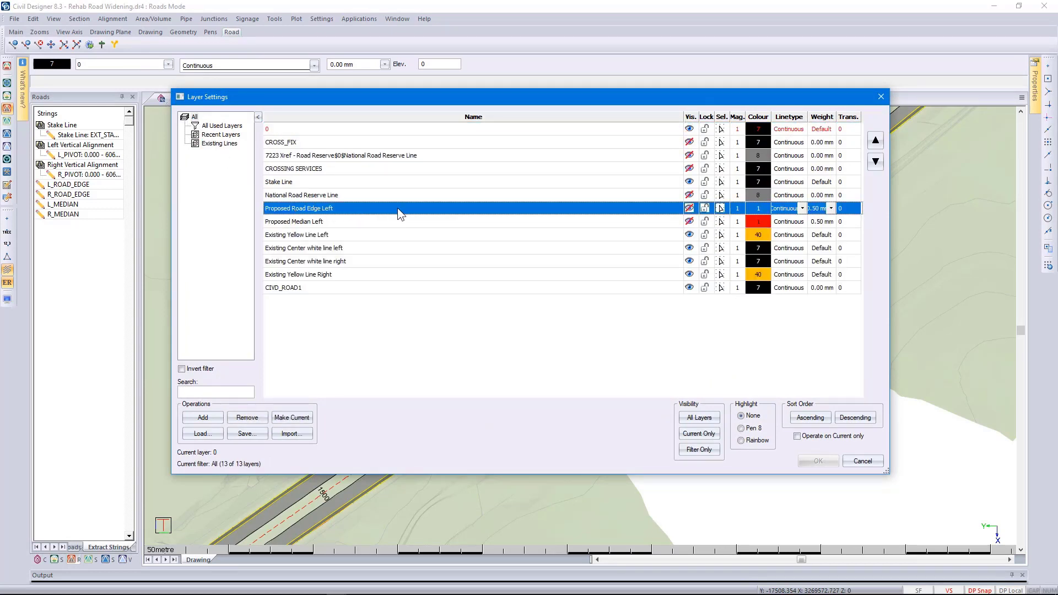
left_click(690, 209)
left_click(689, 222)
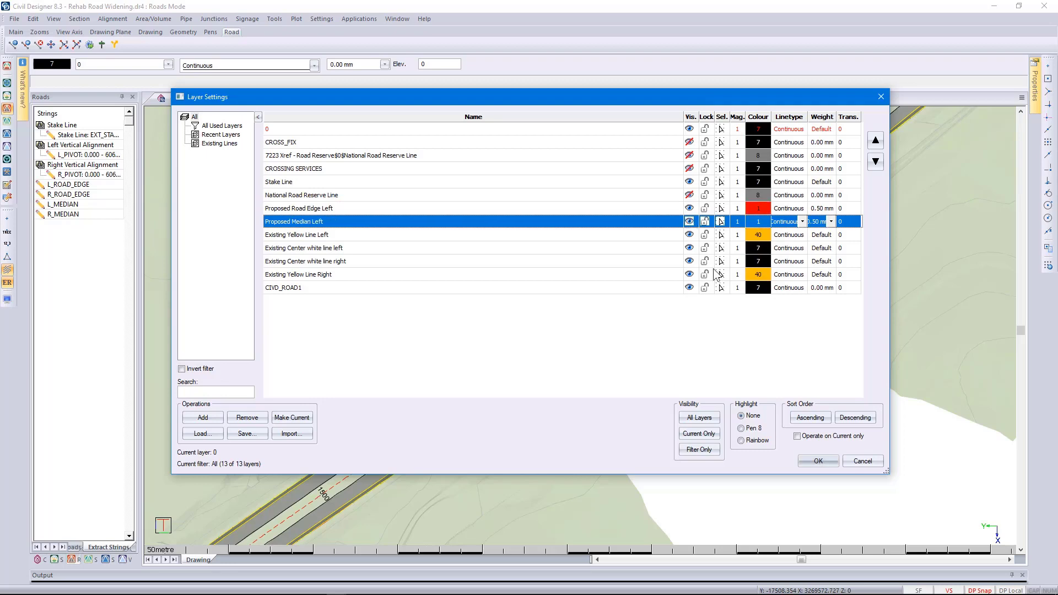
left_click(817, 461)
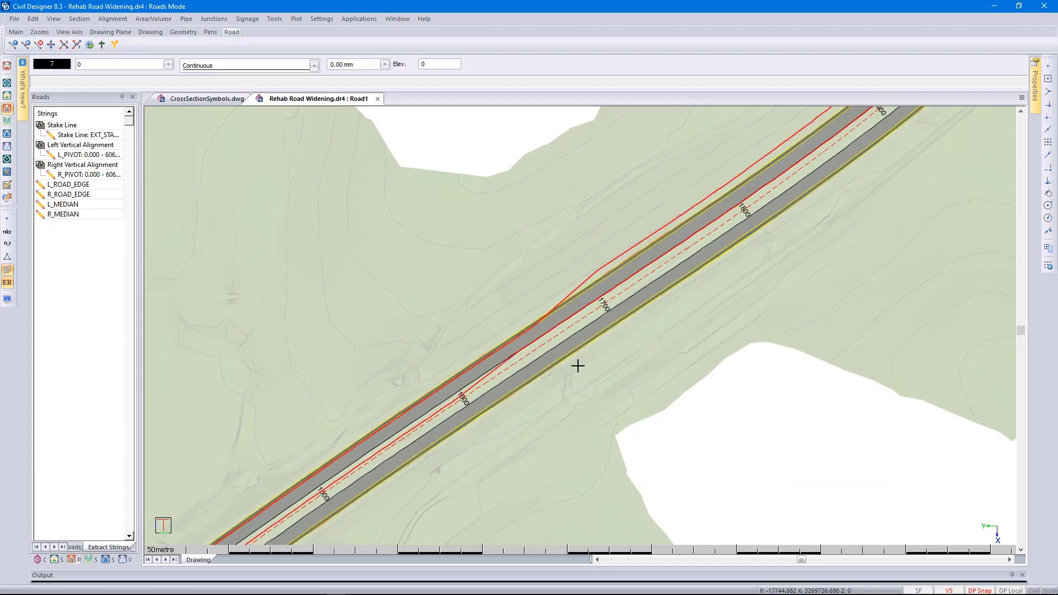
Examine the proposed left median and road edge lines between chainages 1600 and 1700, selecting them and clearing the selection
scroll(533, 333, "up", 2)
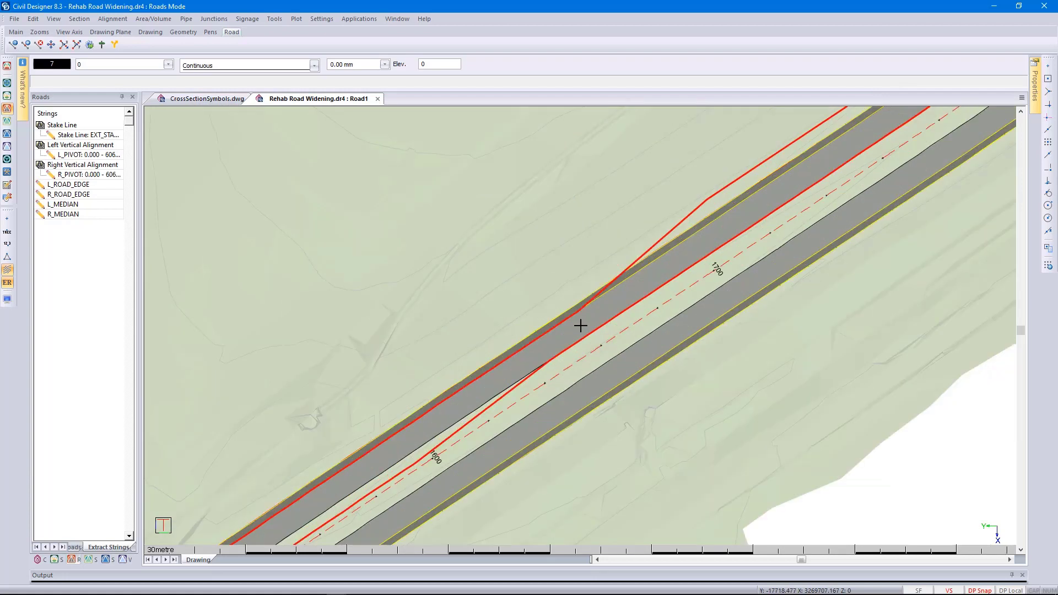
left_click(487, 410)
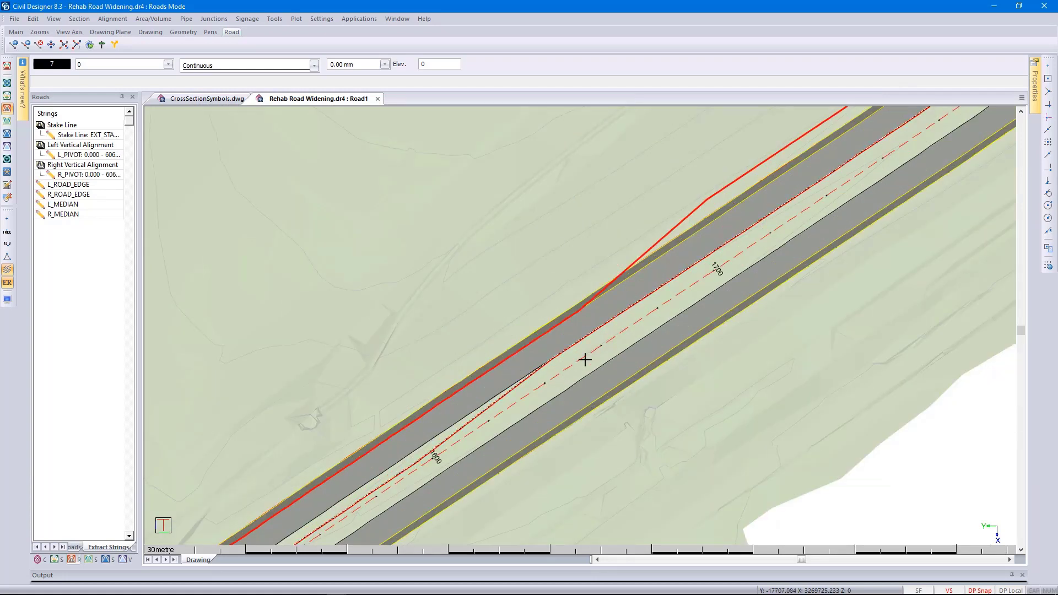
left_click(657, 243)
key("Escape")
left_click(114, 19)
mouse_move(135, 77)
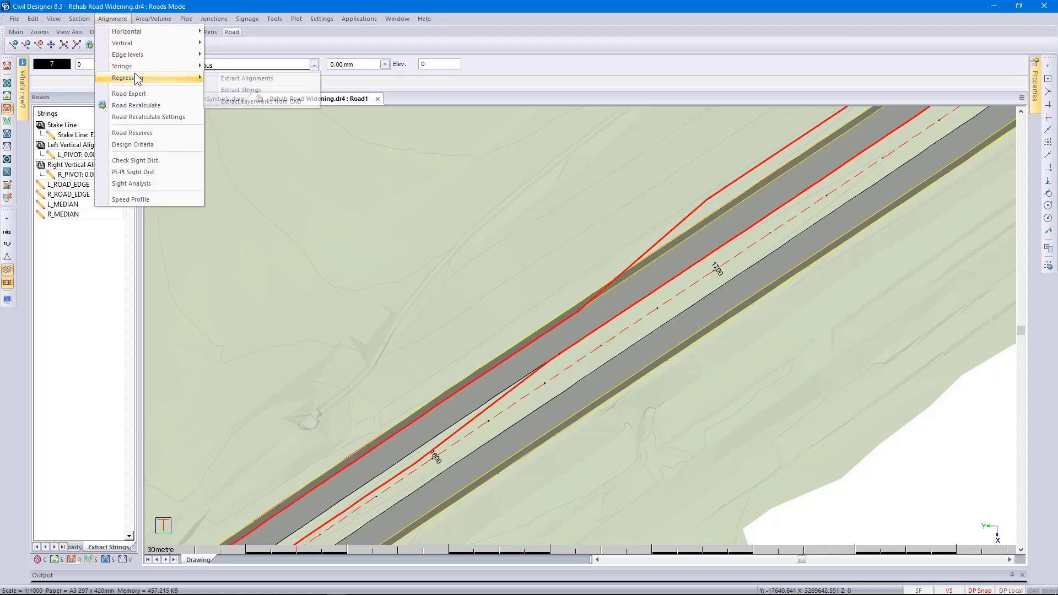
left_click(411, 98)
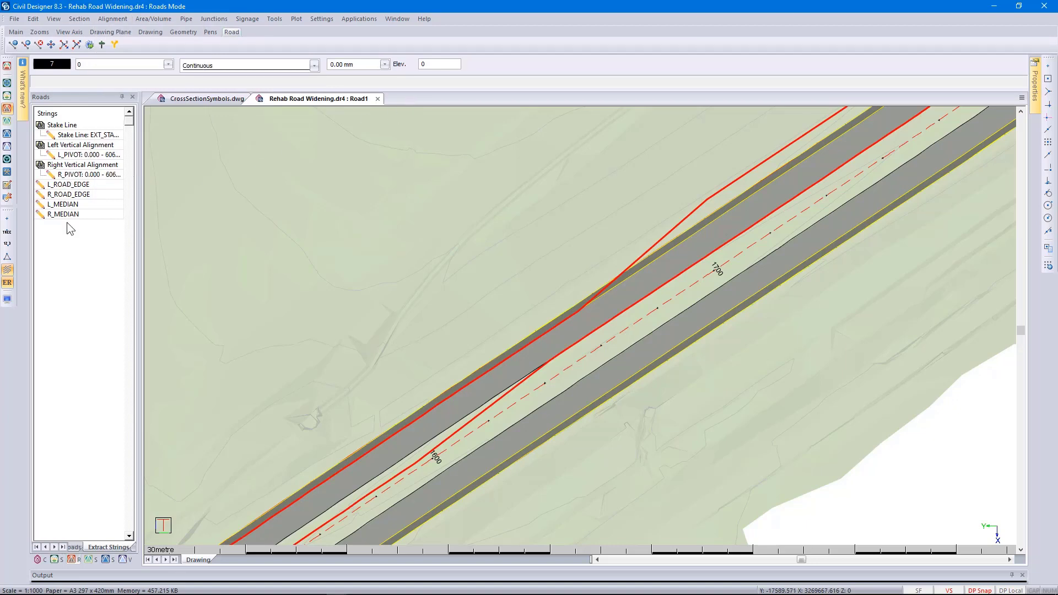
Extract the L_ROAD_EDGE string from the proposed left road edge line, retaining crossfall with the Use current string slopes option
left_click(41, 187)
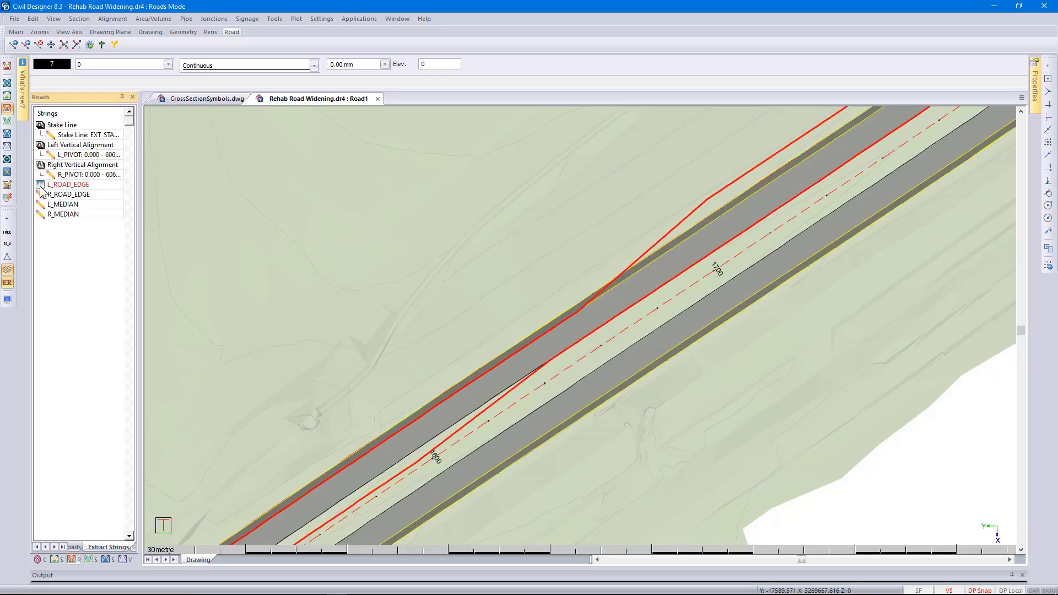
double_click(41, 187)
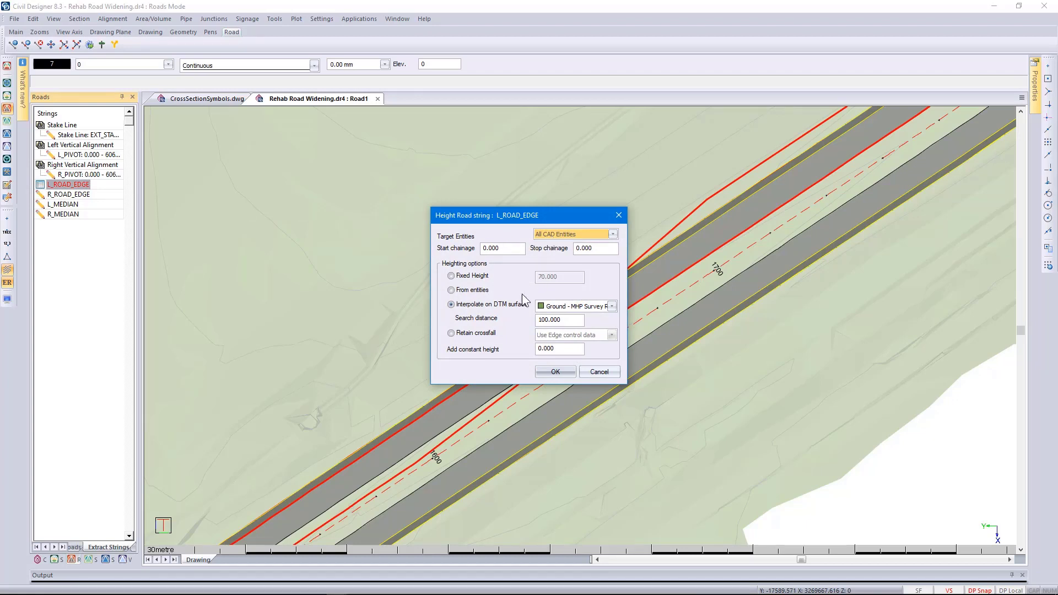
left_click(478, 334)
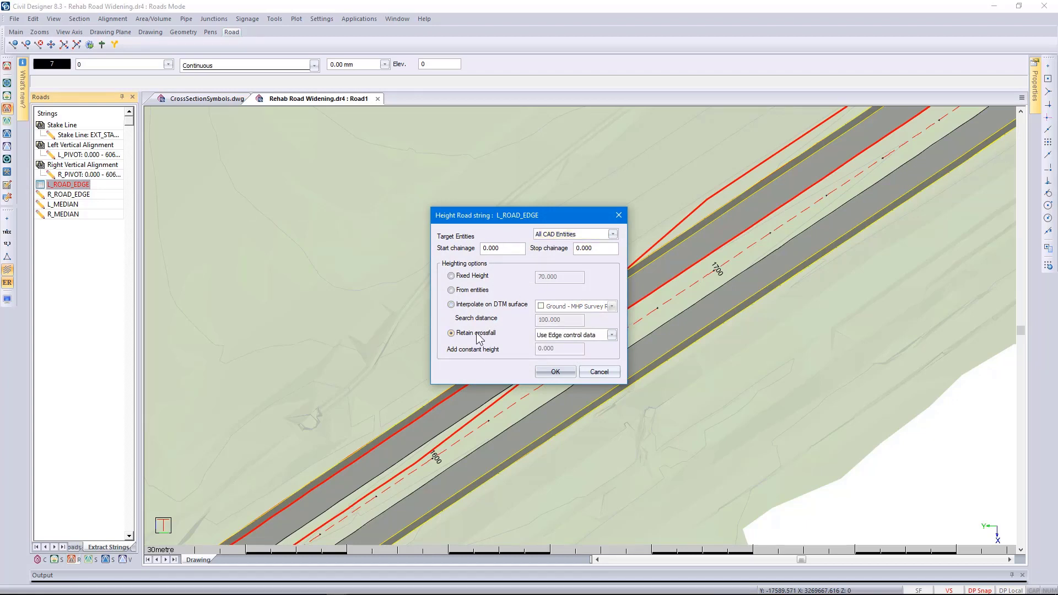
left_click(612, 335)
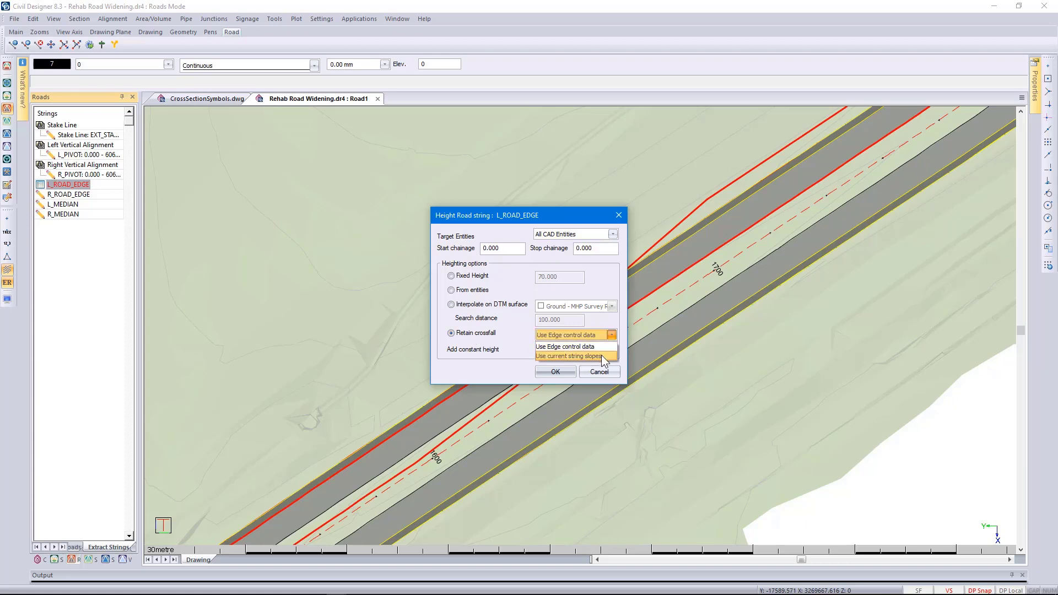
left_click(602, 356)
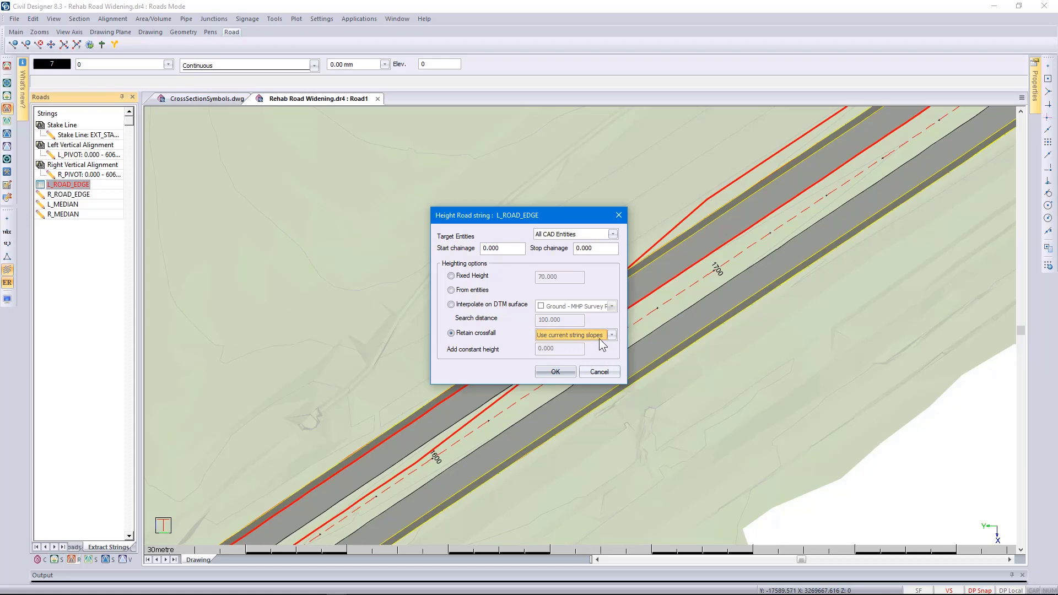
left_click(554, 372)
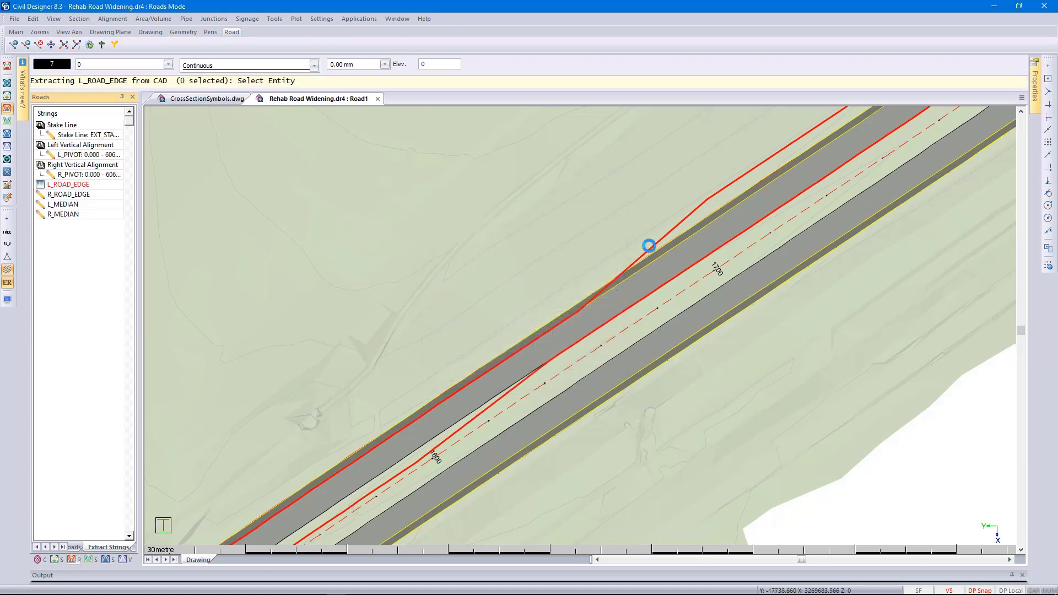
left_click(648, 246)
right_click(652, 243)
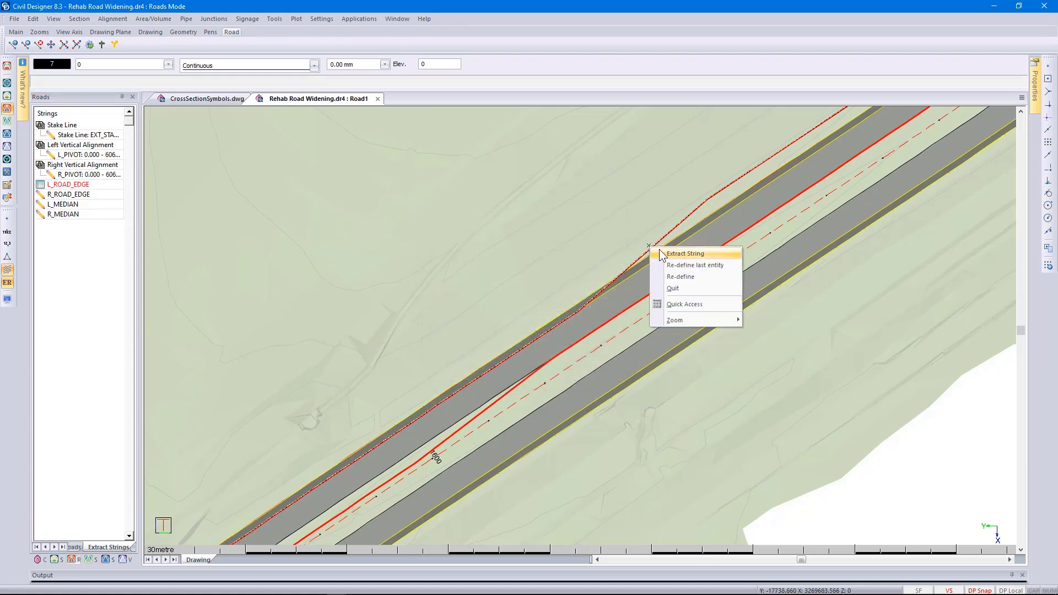
left_click(667, 253)
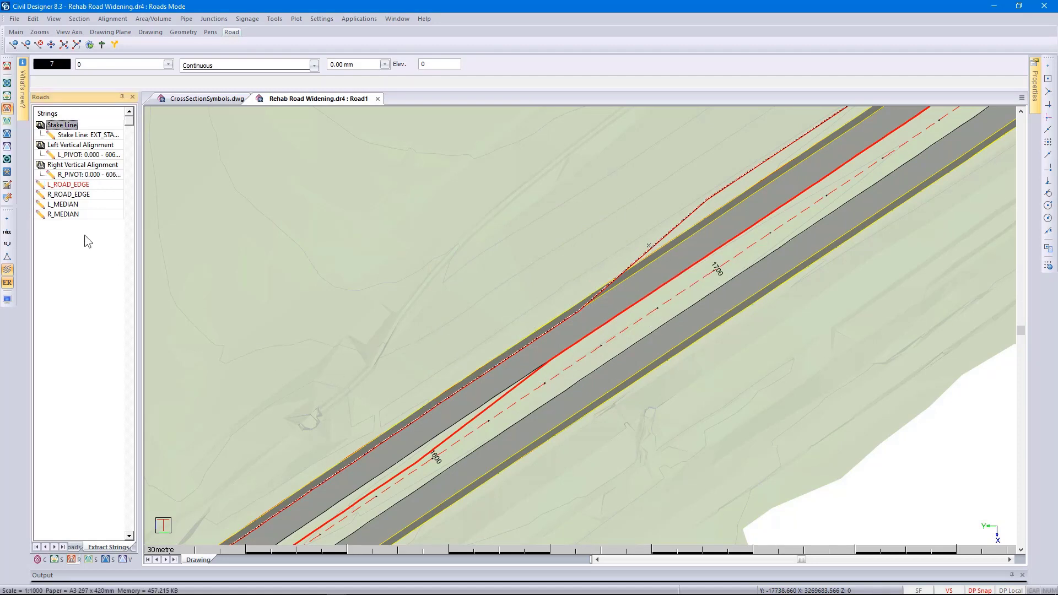
Extract the L_MEDIAN string from the proposed left median line, retaining crossfall with current string slopes
left_click(42, 205)
double_click(44, 205)
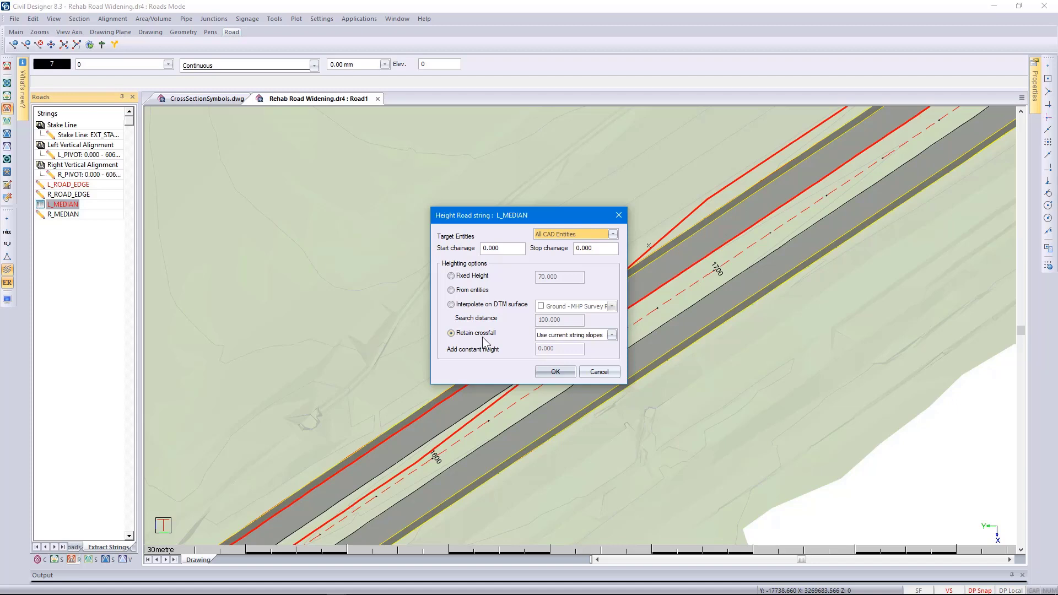
left_click(555, 372)
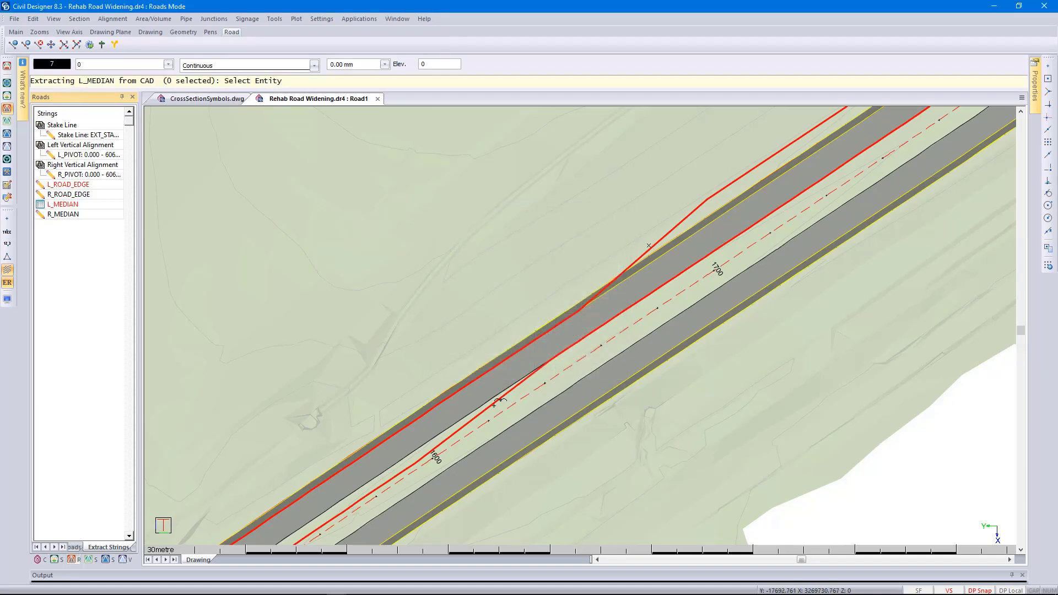
left_click(494, 404)
right_click(494, 405)
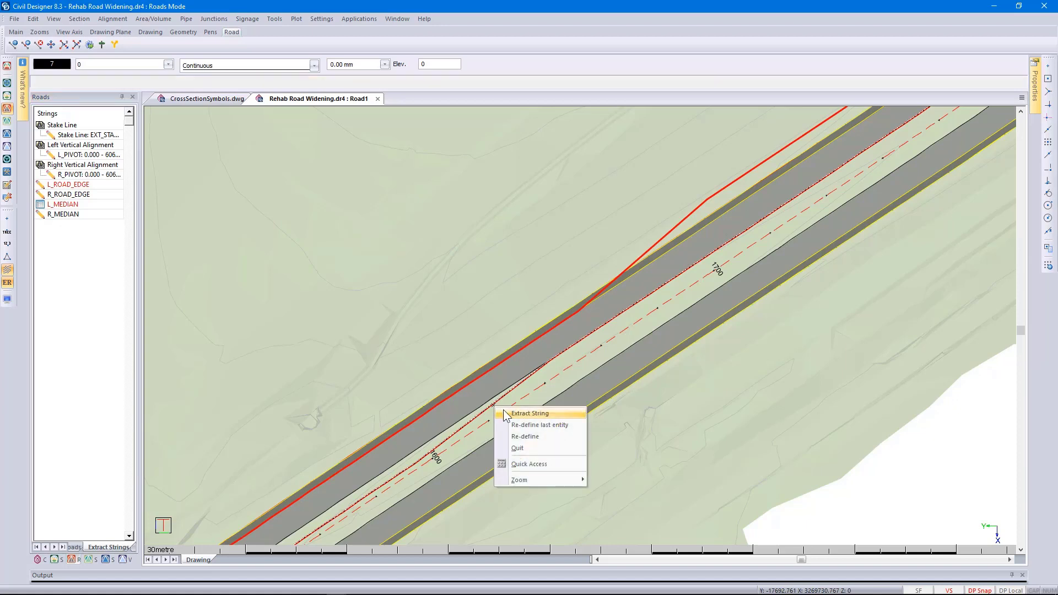
left_click(534, 414)
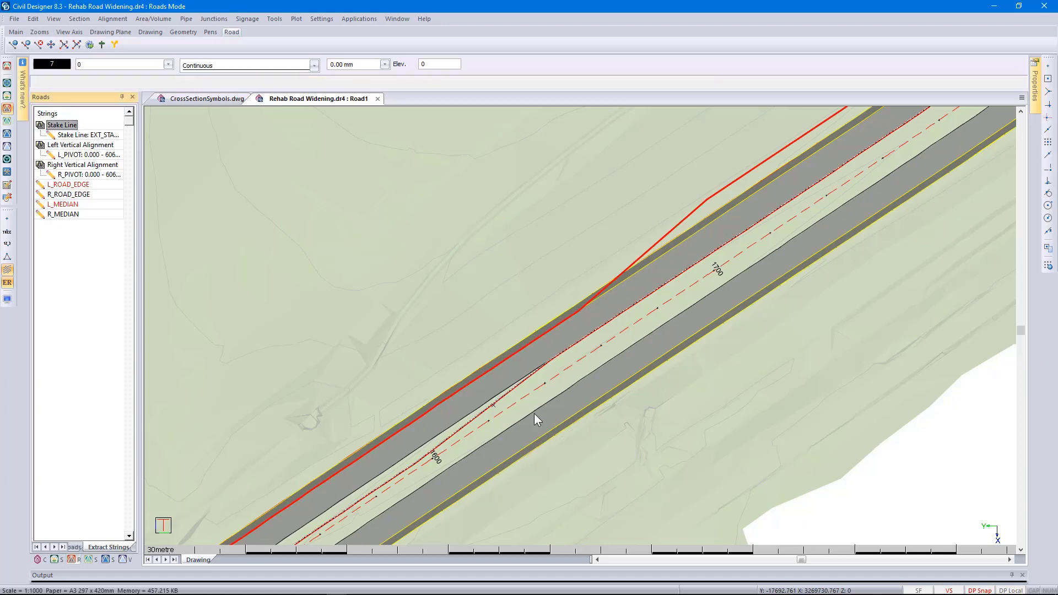
Recalculate the road using the re-extracted left road edge and left median strings
right_click(72, 187)
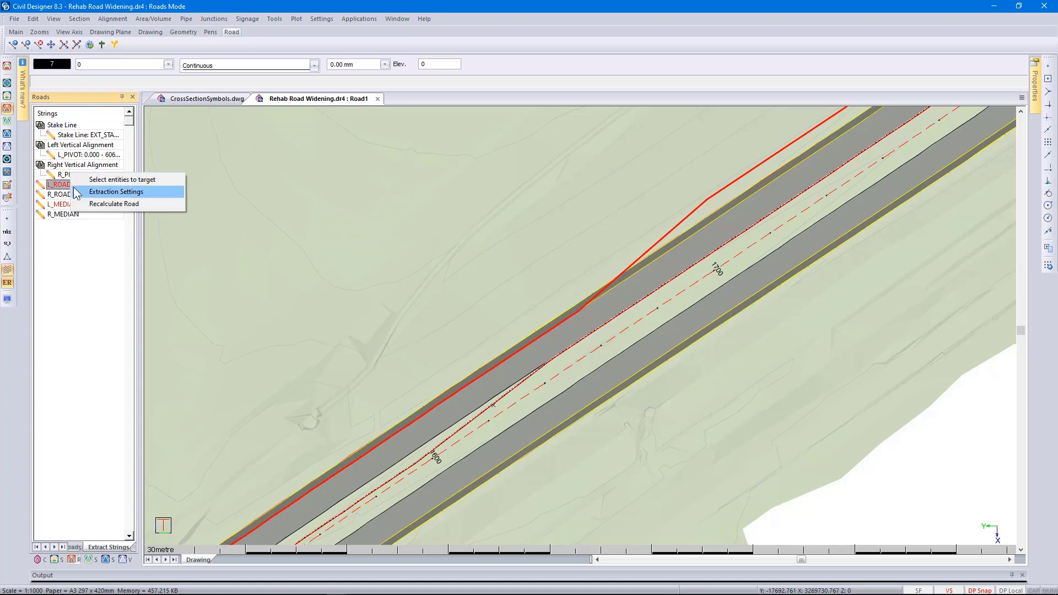
left_click(113, 204)
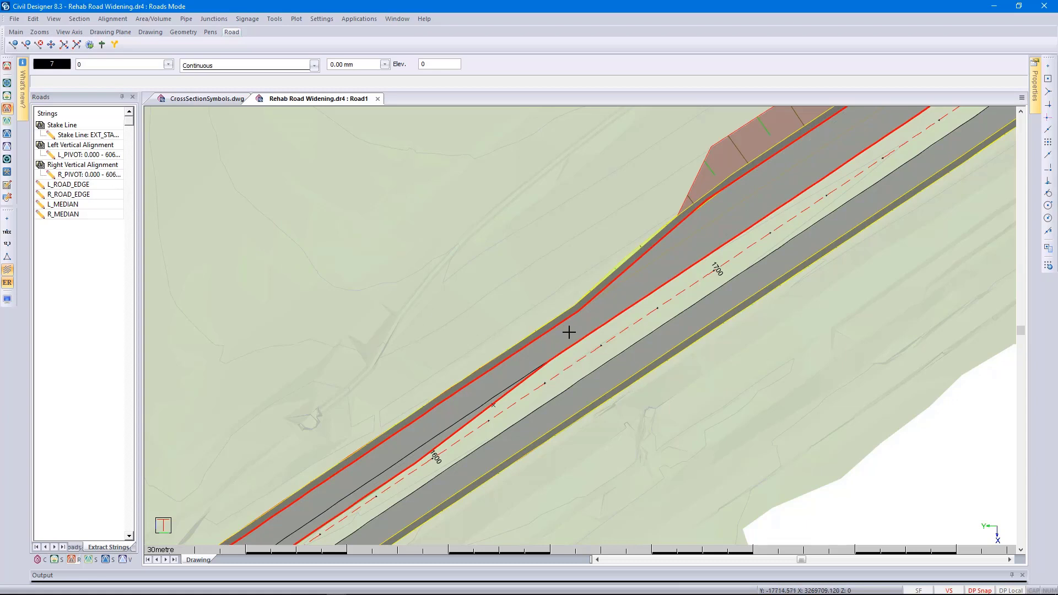
scroll(569, 331, "down", 2)
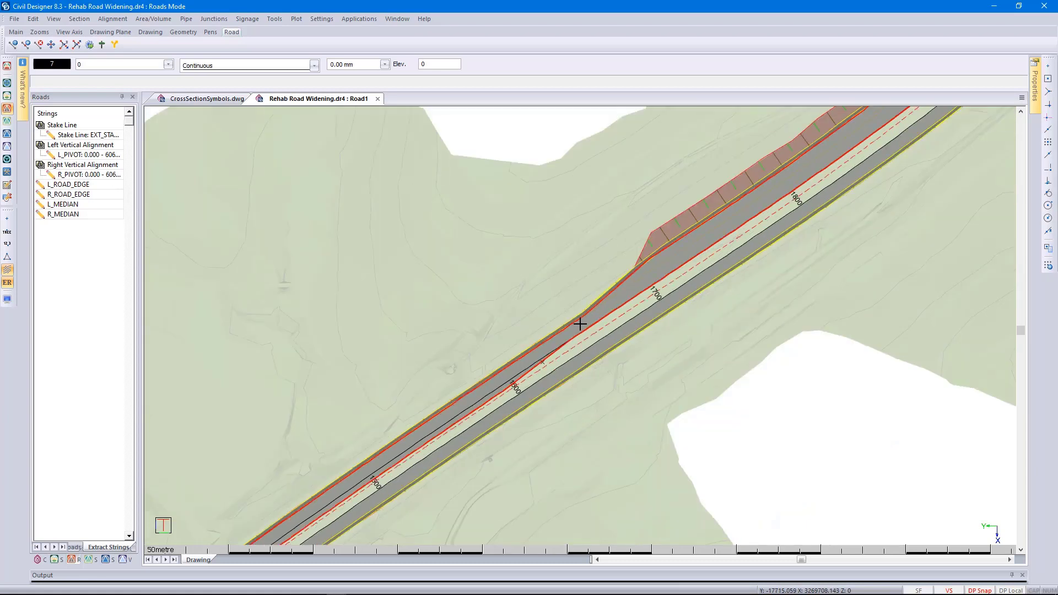
Open the graphical cross section editor and examine the left carriageway and median in the sections from chainage 1460 to 1660
left_click(79, 19)
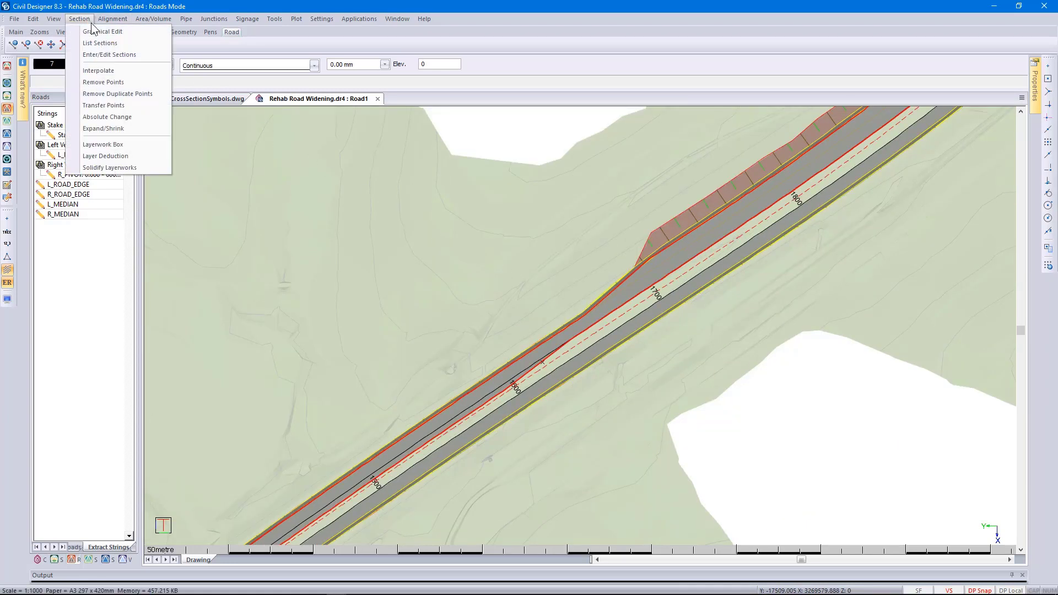
left_click(104, 28)
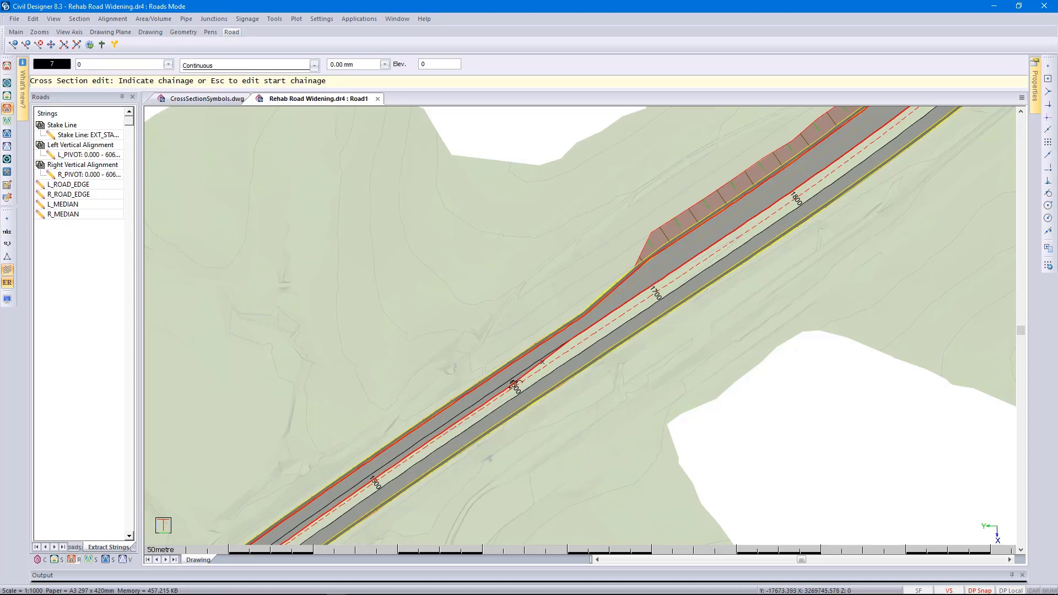
key("Escape")
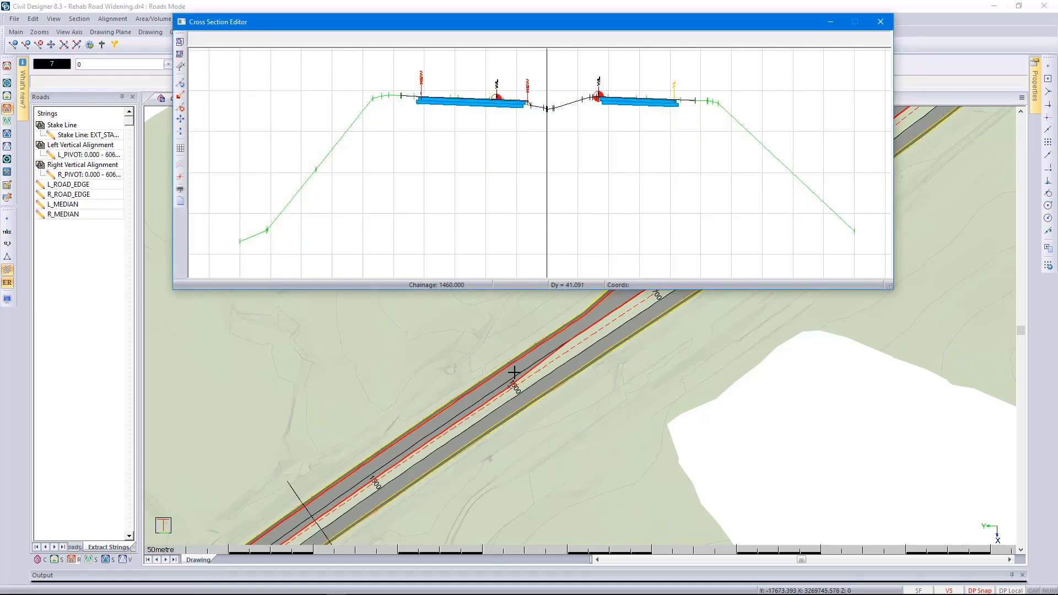
scroll(511, 104, "up", 1)
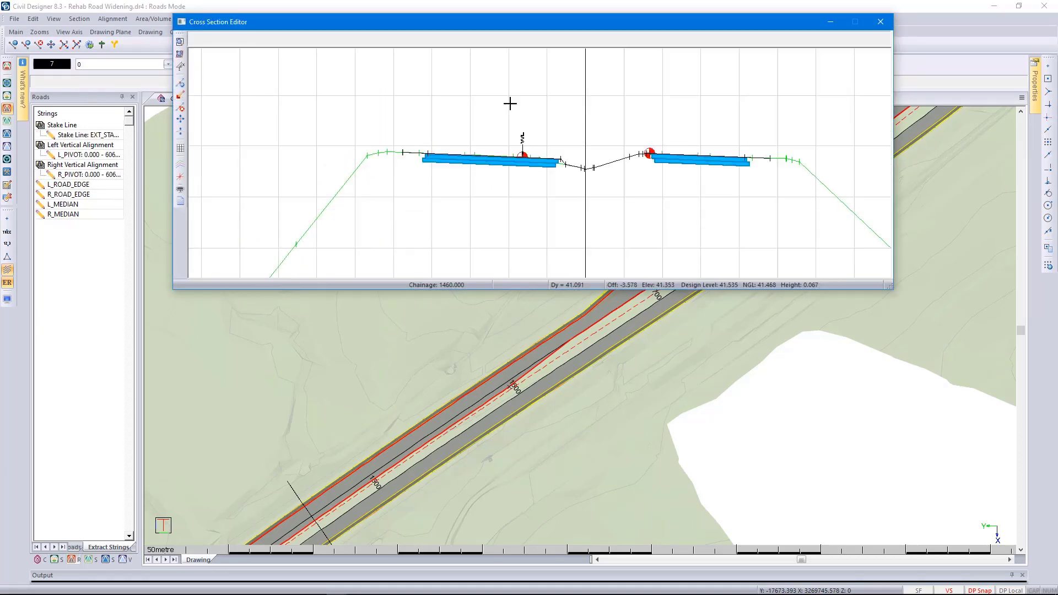
scroll(510, 103, "up", 2)
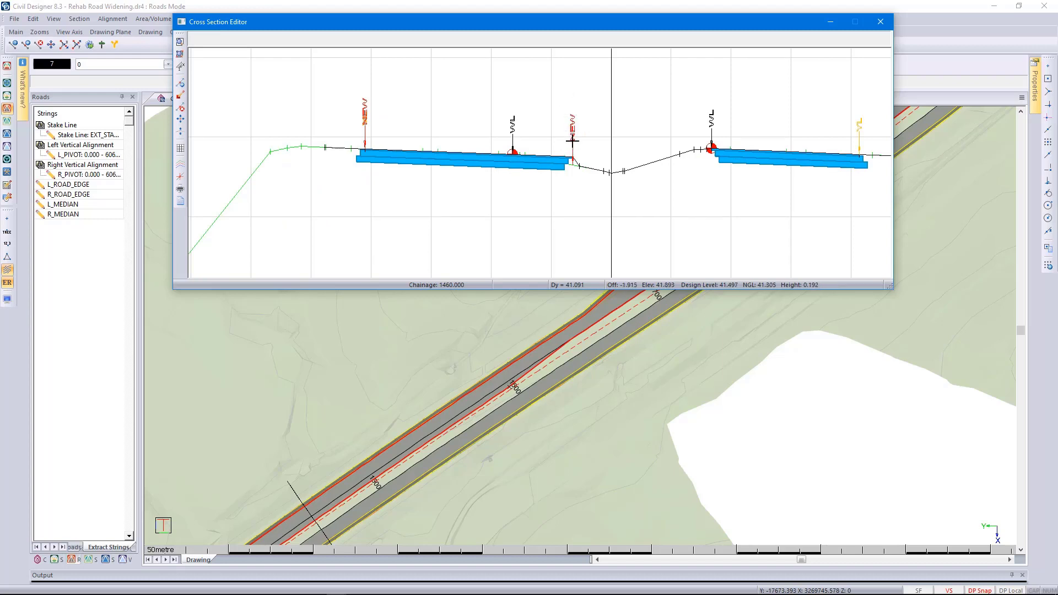
key("Page_Down")
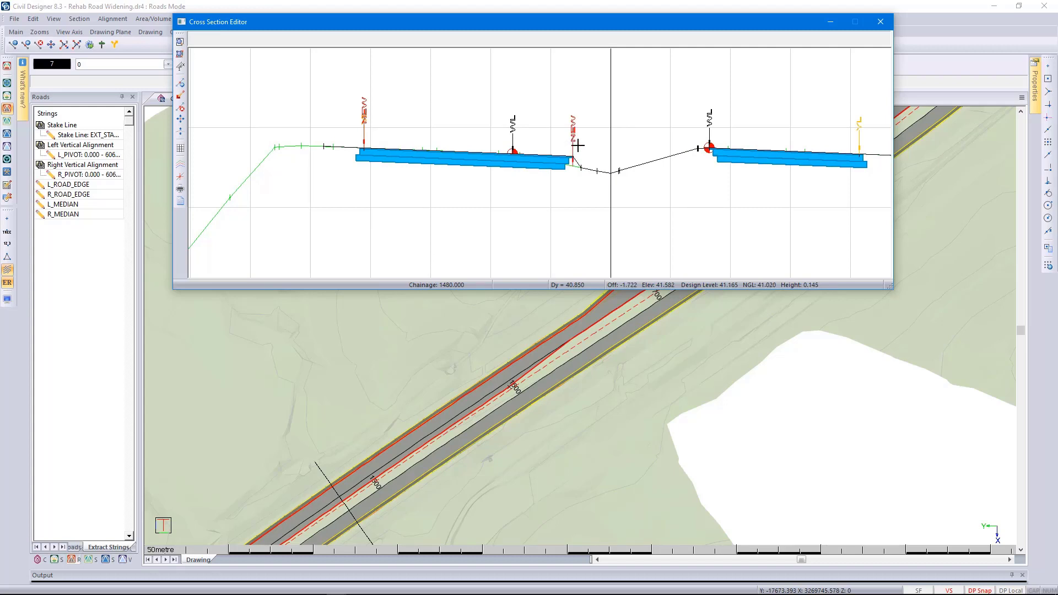
key("Page_Down")
key("Page_Down")
key("Page_Down")
key("Page_Down")
key("Page_Down")
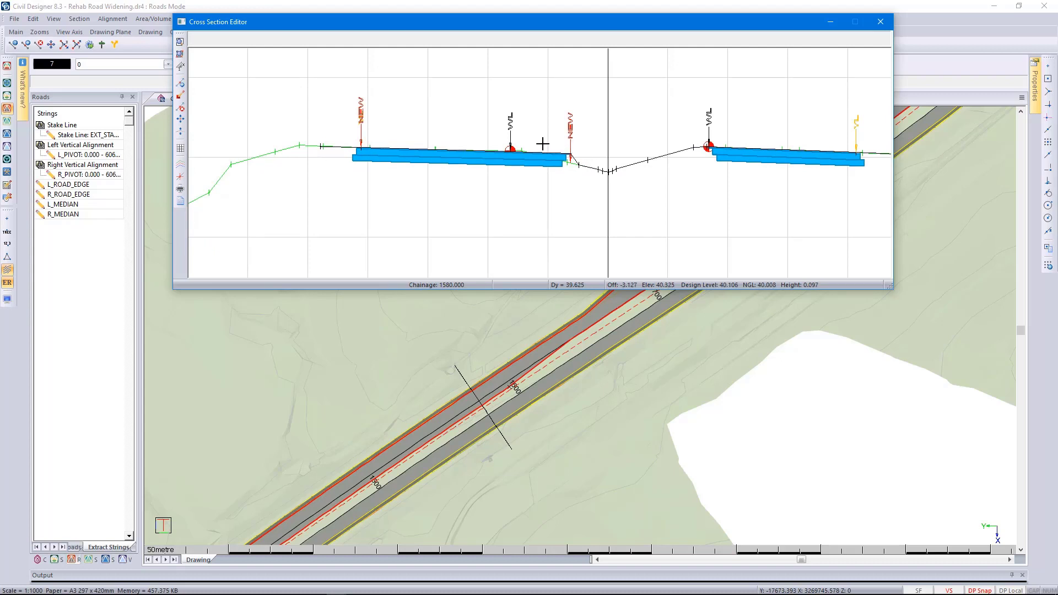
key("Page_Down")
key("Page_Down")
key("Page_Down")
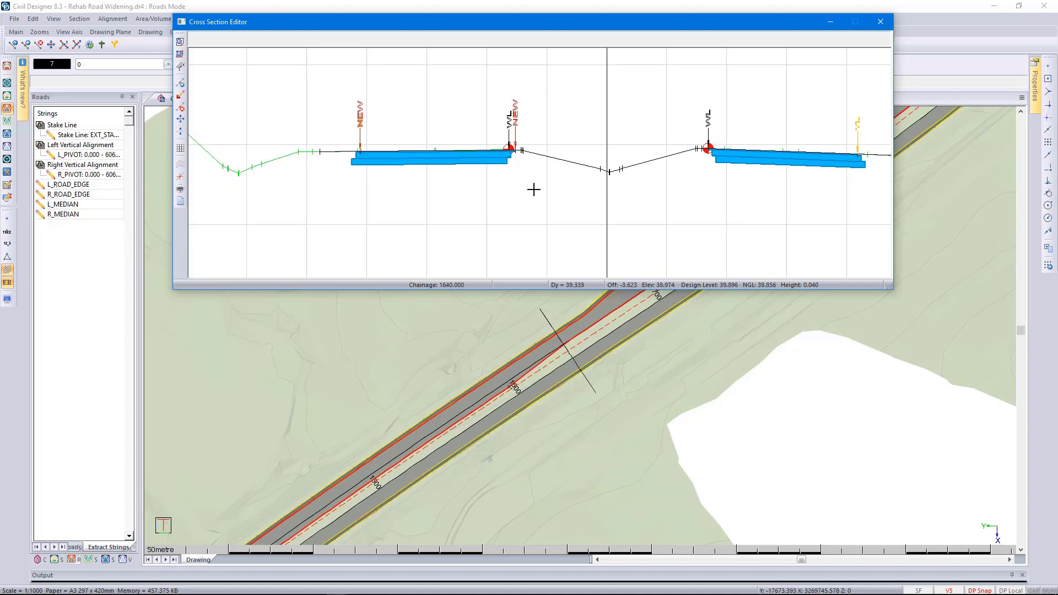
key("Page_Down")
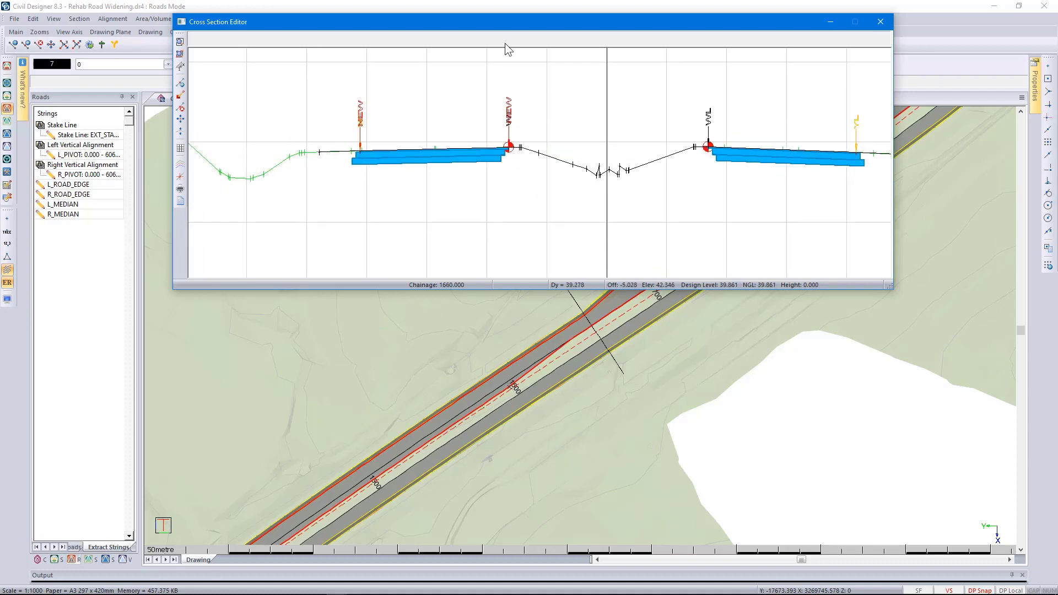
Move the cross section editor clear of the plan, examine the left carriageway widening from chainage 1680 to 1860, and close the editor
left_click_drag(498, 24, 570, 336)
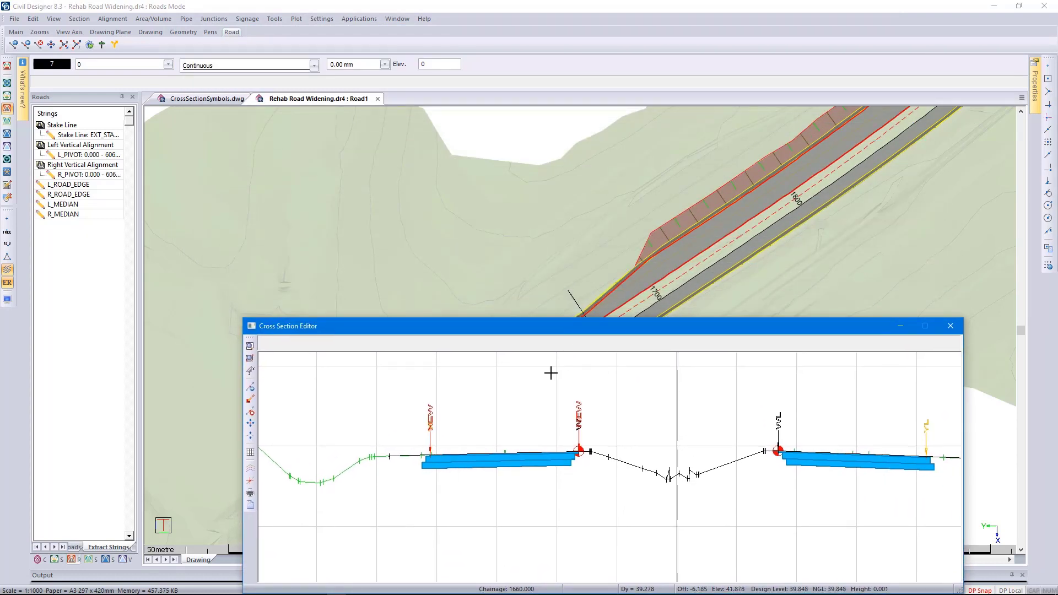
key("Page_Down")
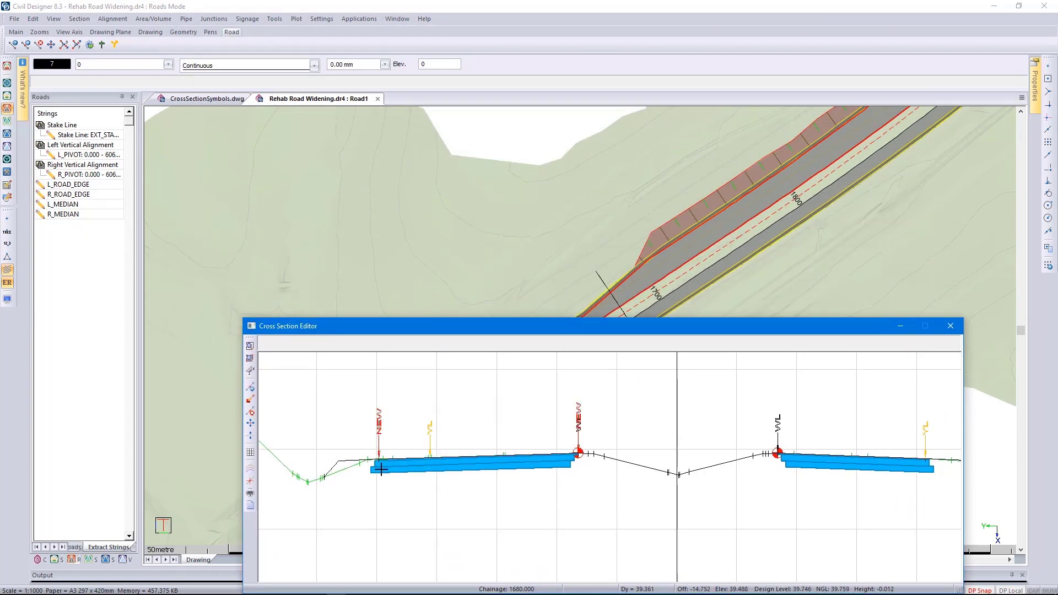
key("Page_Down")
key("Page_Down")
key("Page_Down")
key("Page_Down")
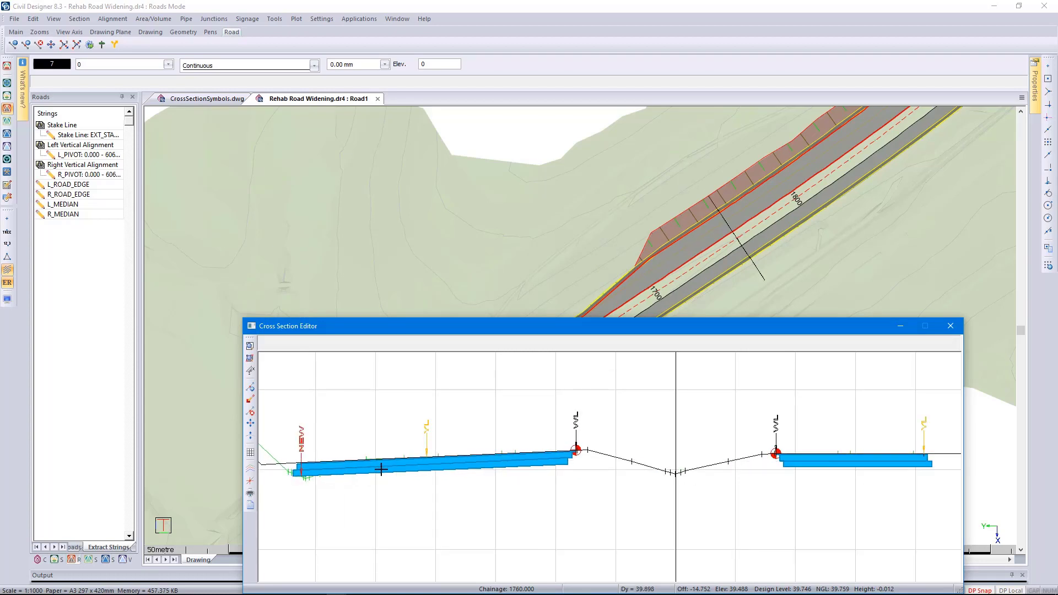
key("Page_Down")
key("Page_Down")
key("Page_Down")
key("Page_Down")
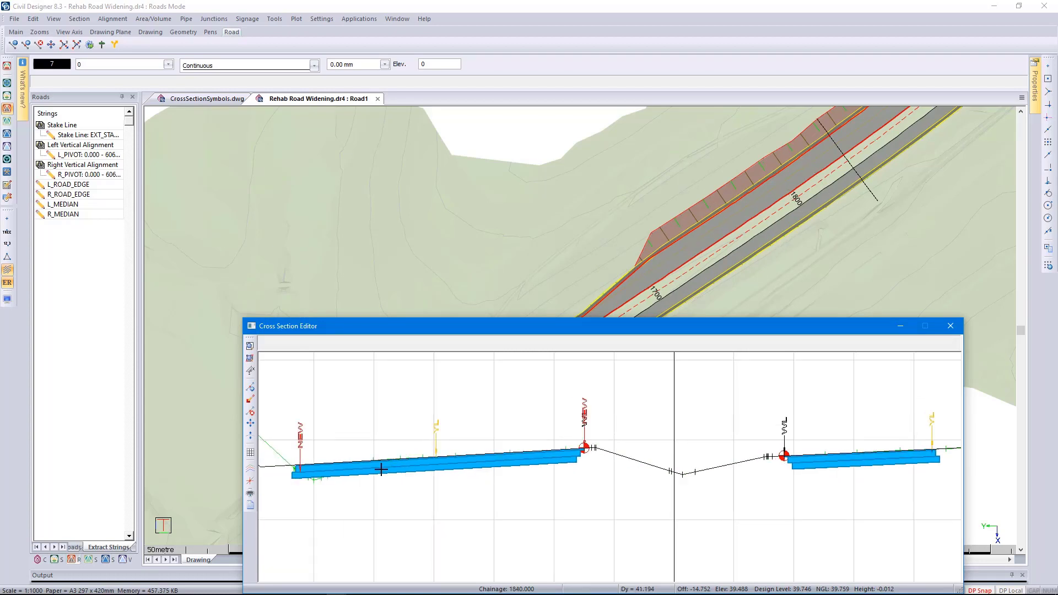
key("Page_Down")
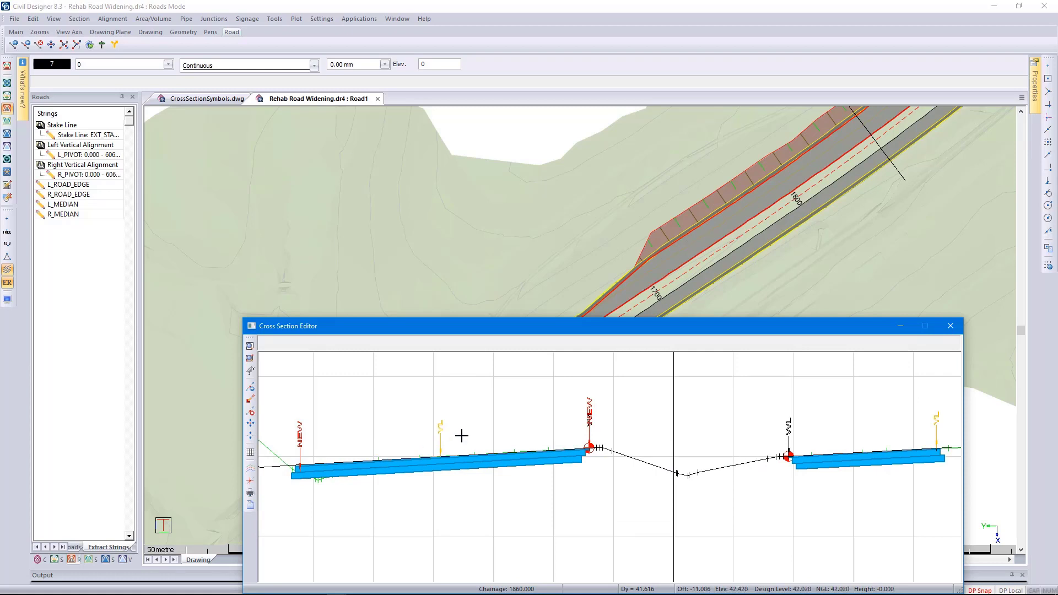
left_click_drag(531, 326, 475, 147)
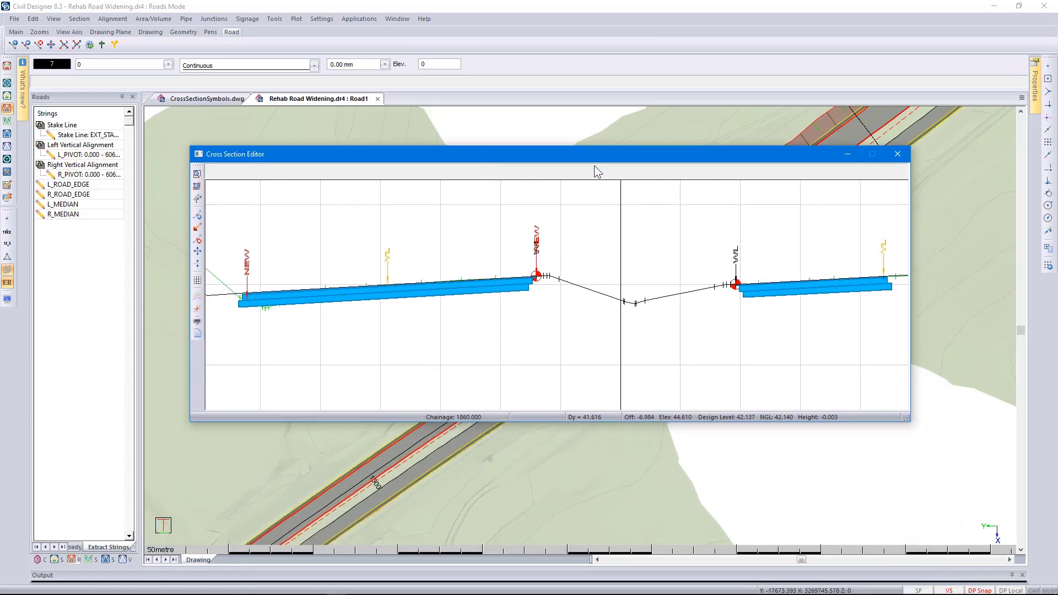
left_click(894, 157)
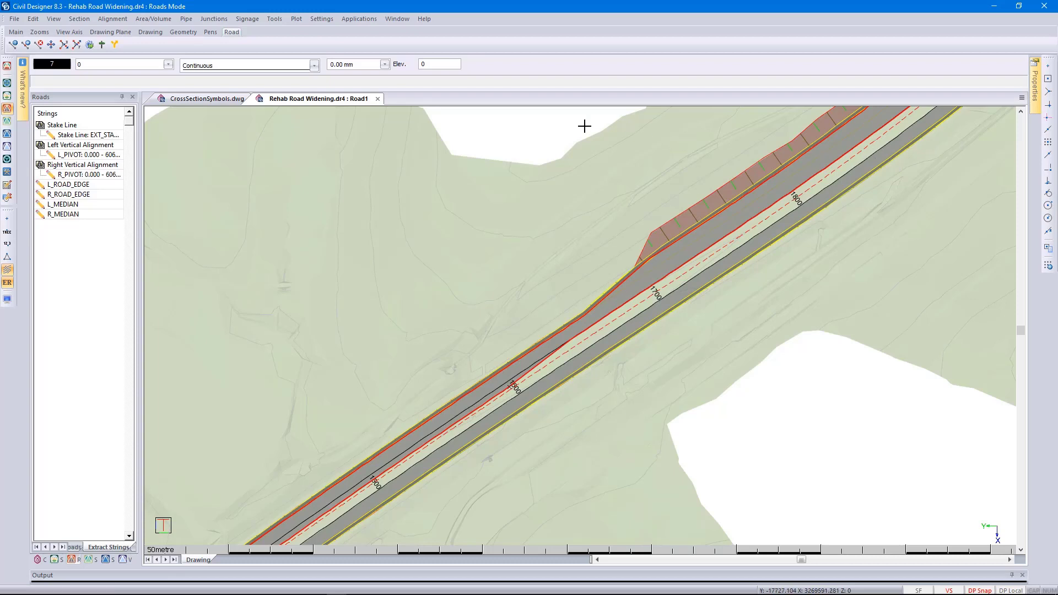
Compute layerwork volumes from chainage 0 to 6060 using Ground as base layer, output to screen, and review the left carriageway volumes
left_click(154, 19)
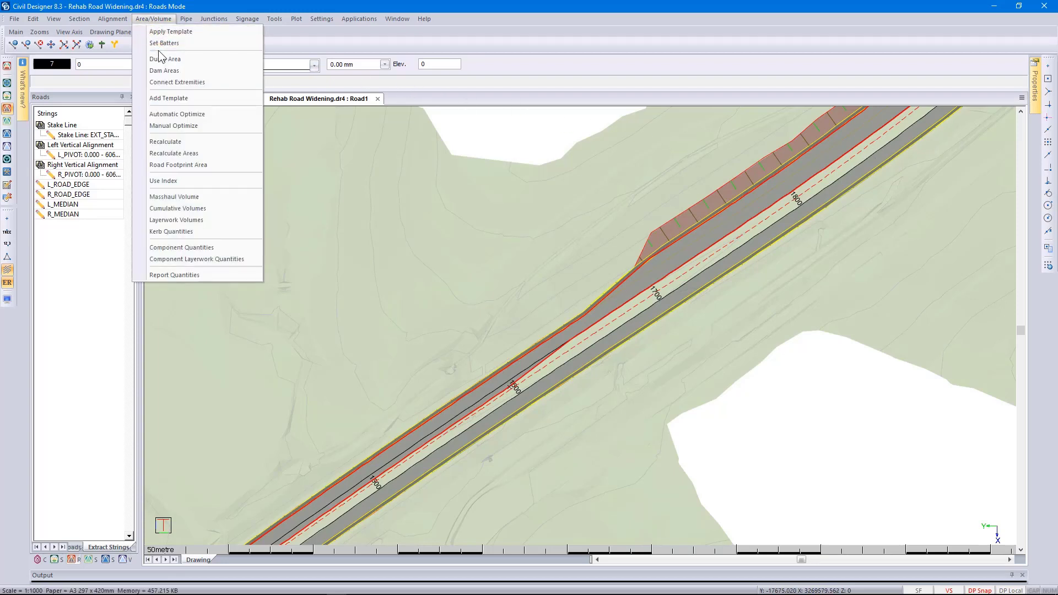
left_click(173, 219)
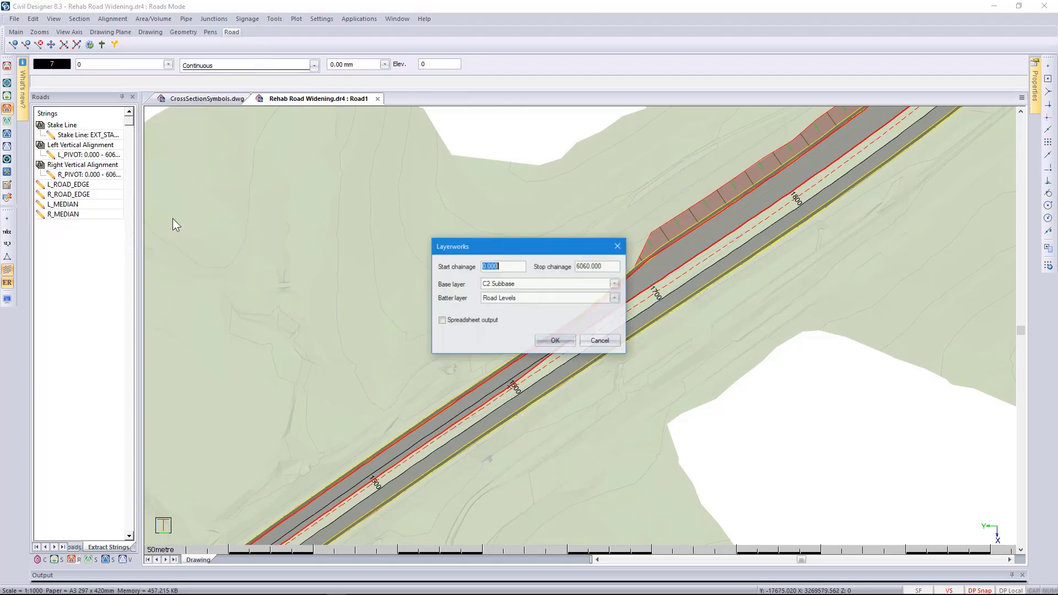
left_click(614, 283)
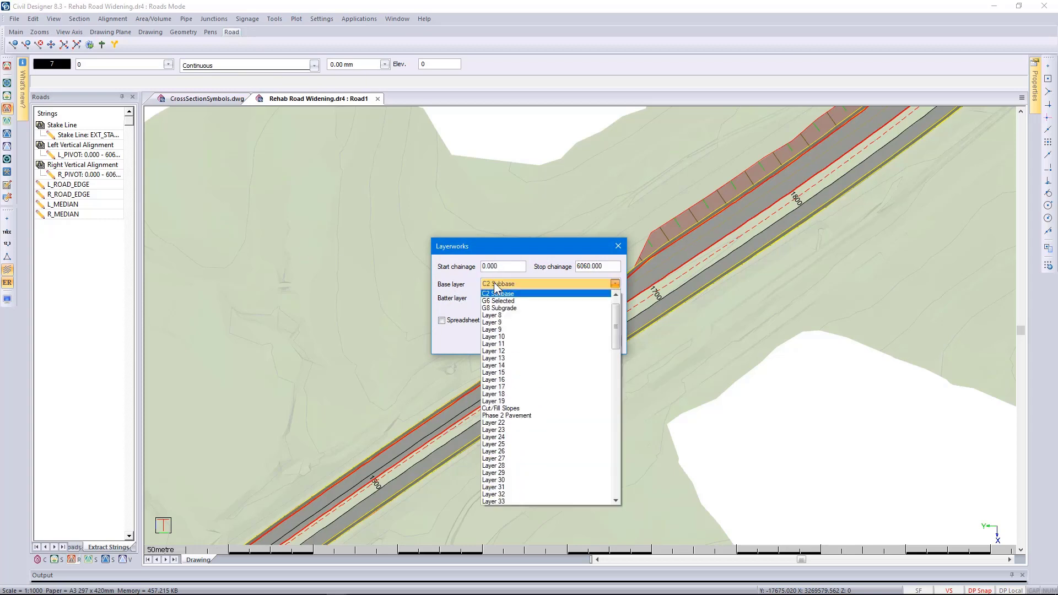
scroll(617, 333, "up", 1)
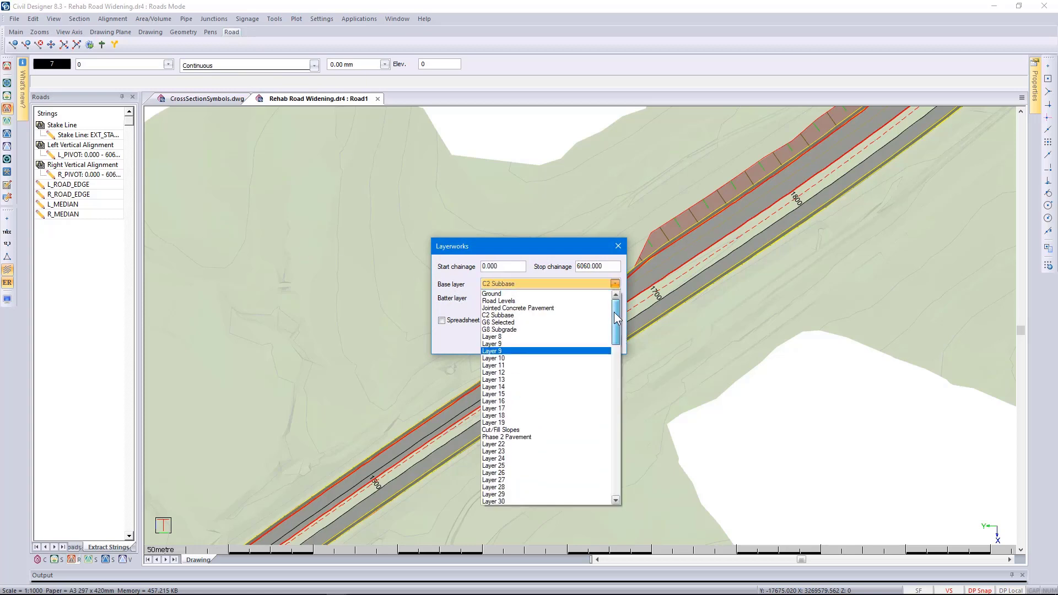
left_click(544, 294)
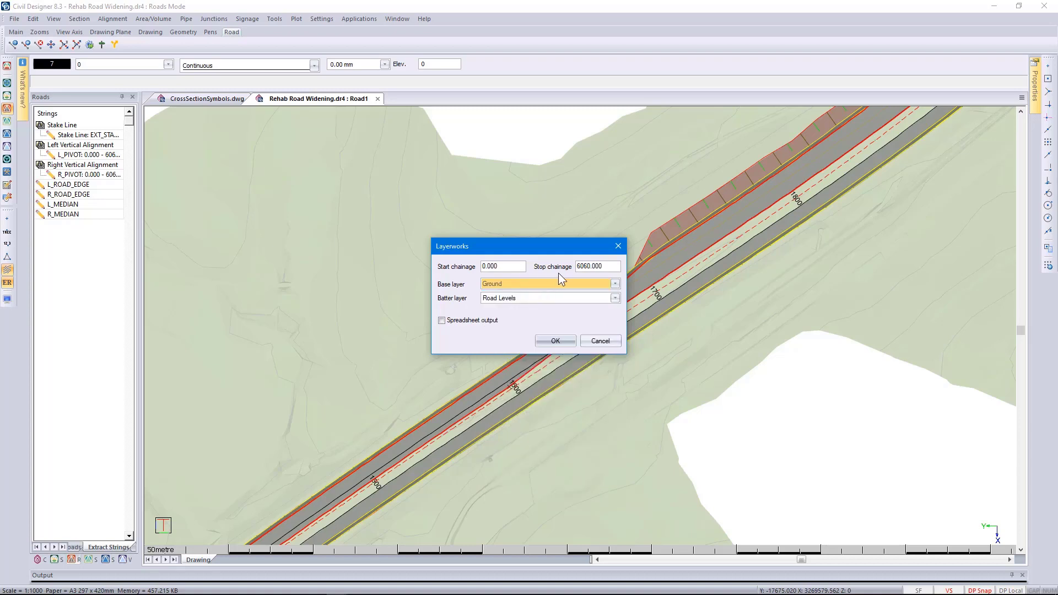
left_click(553, 341)
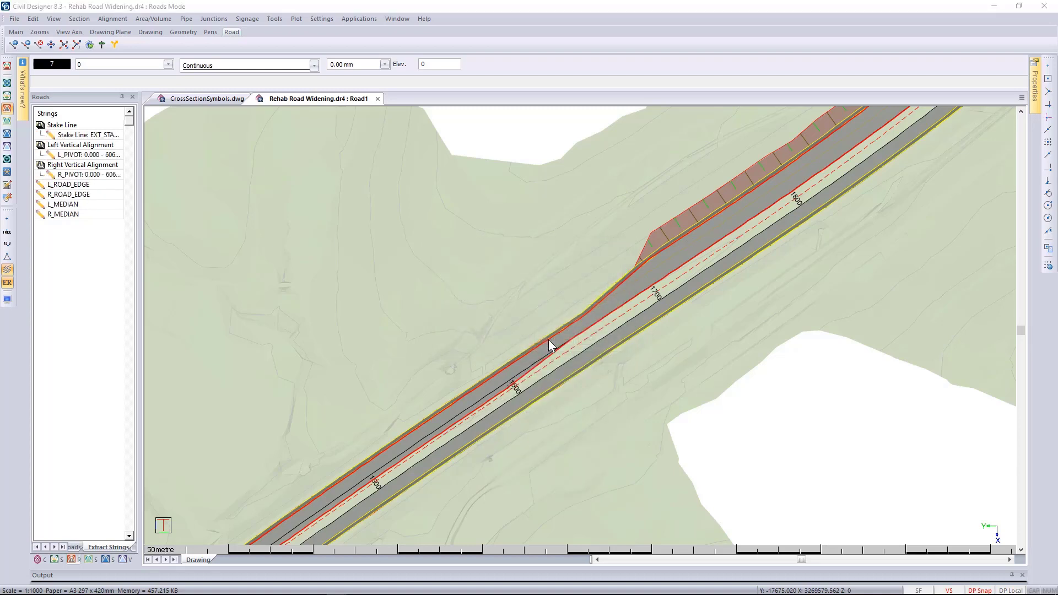
left_click(612, 358)
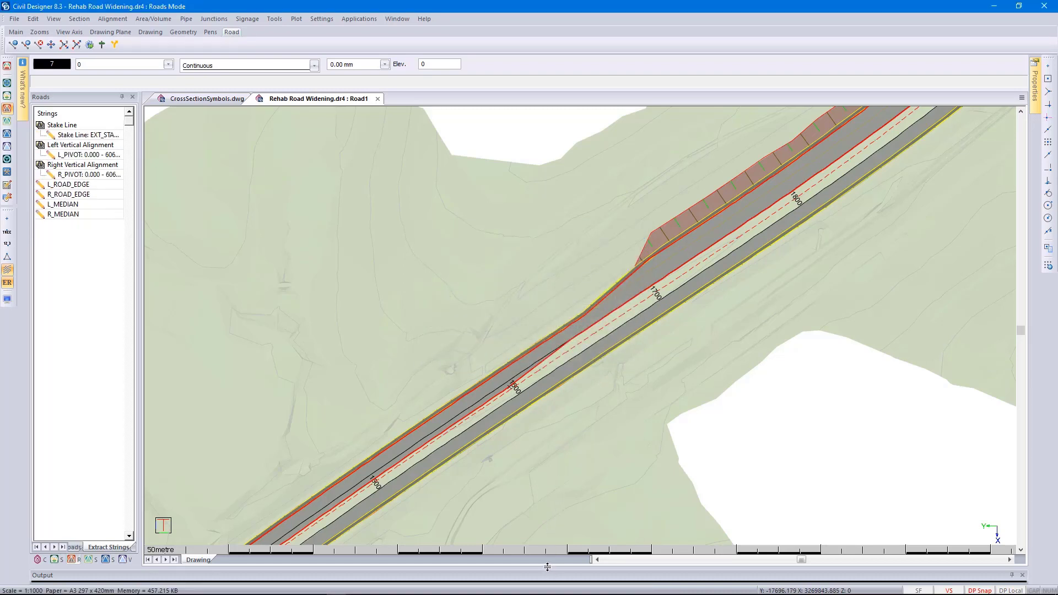
left_click_drag(547, 568, 547, 409)
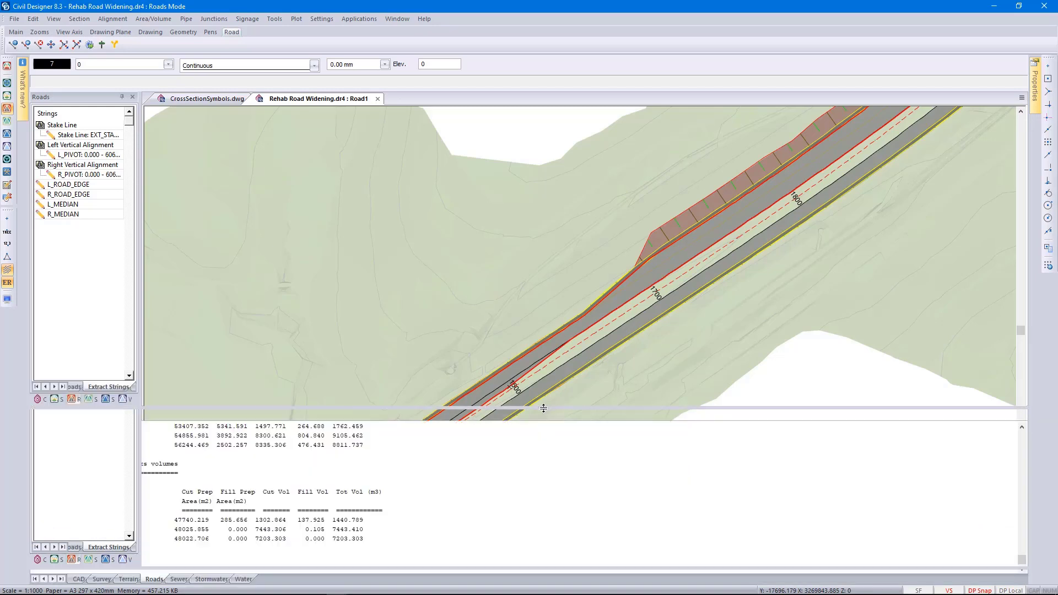
scroll(323, 464, "up", 2)
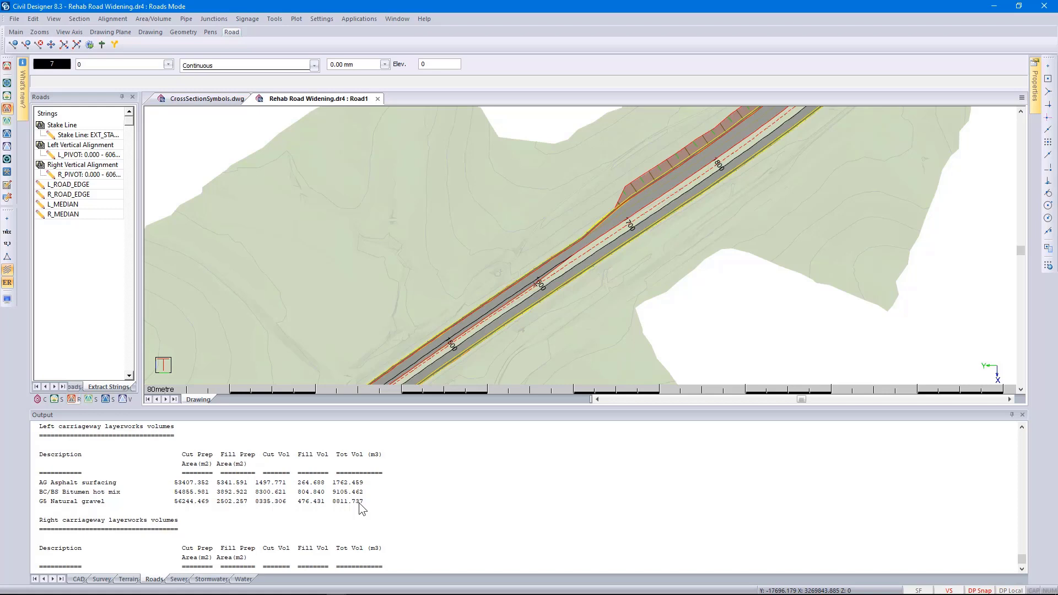
Extract the left carriageway layerworks from CAD between Proposed Road Edge Left as left edge and Existing Yellow Line Left as right edge
left_click(117, 20)
mouse_move(190, 80)
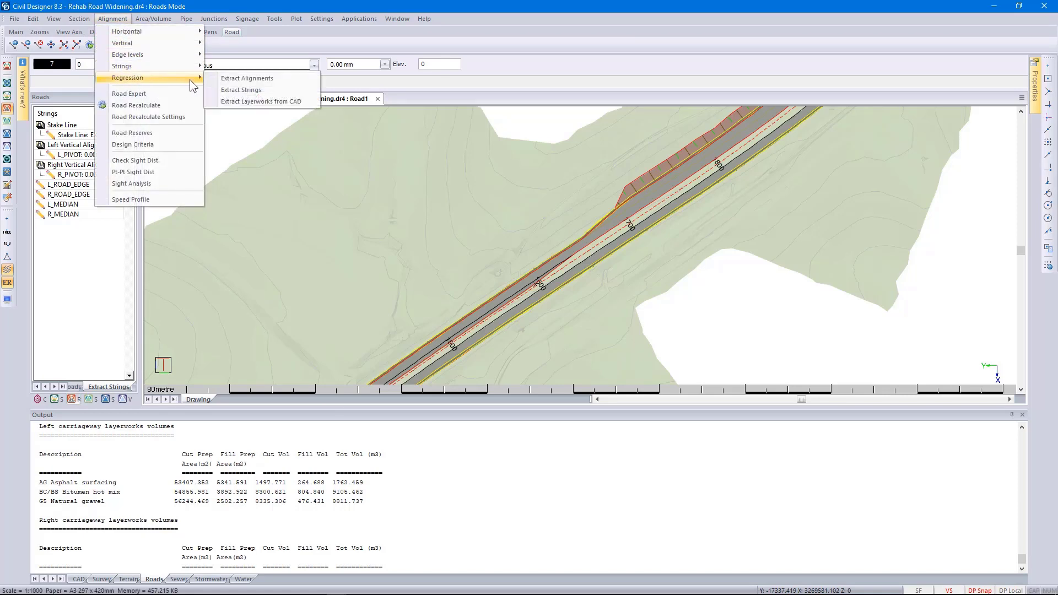
left_click(253, 102)
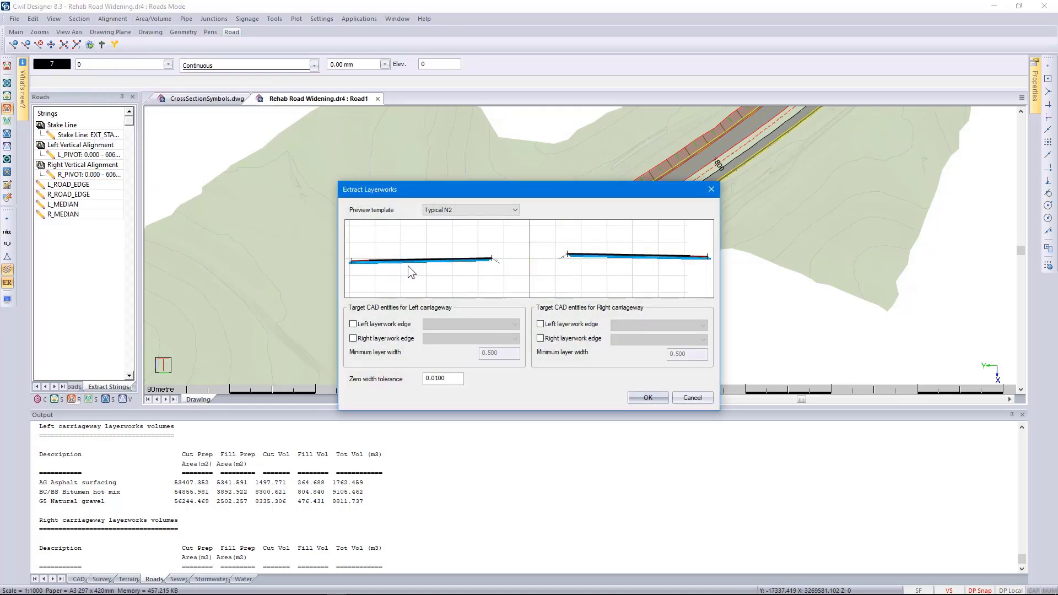
left_click(384, 325)
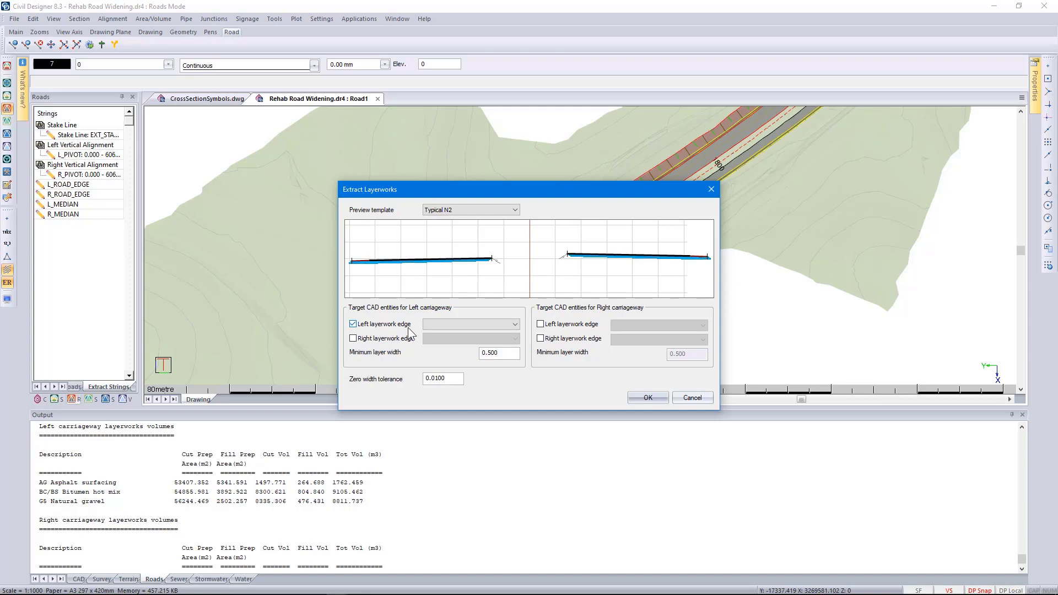
left_click(458, 326)
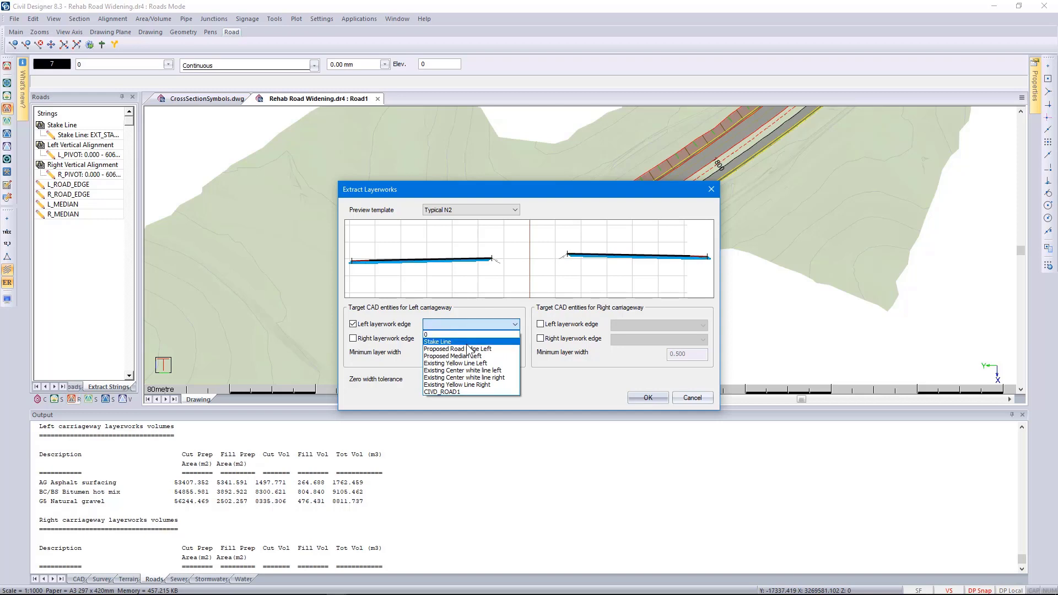
left_click(471, 350)
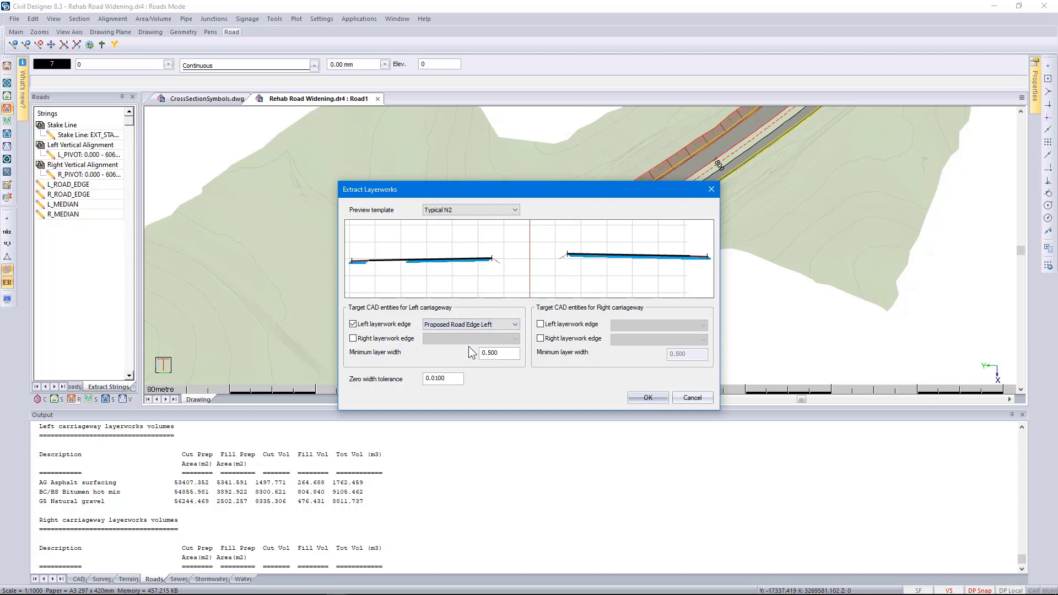
left_click(388, 339)
left_click(435, 337)
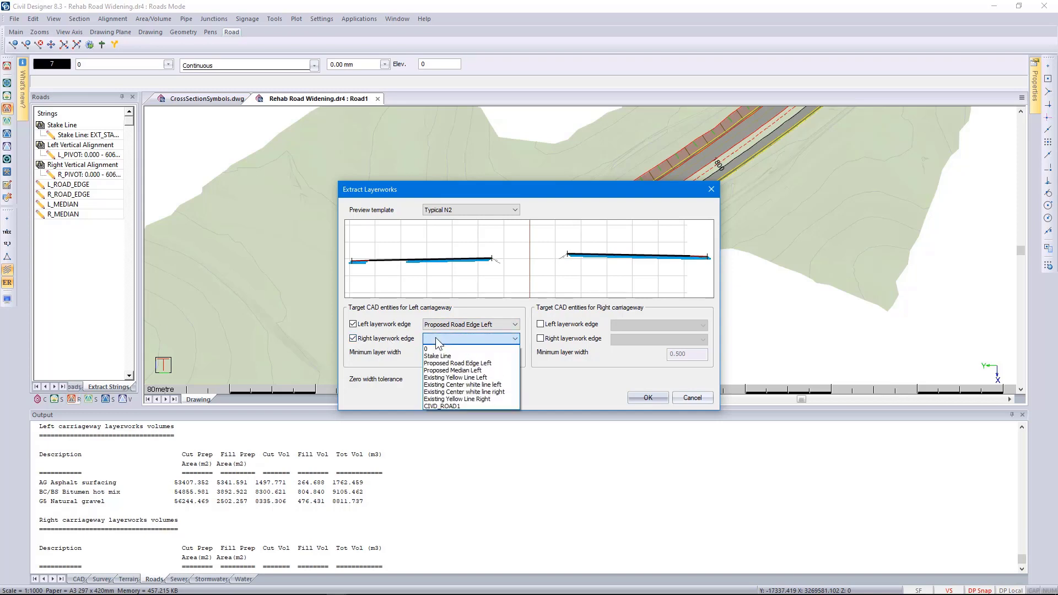
left_click(463, 378)
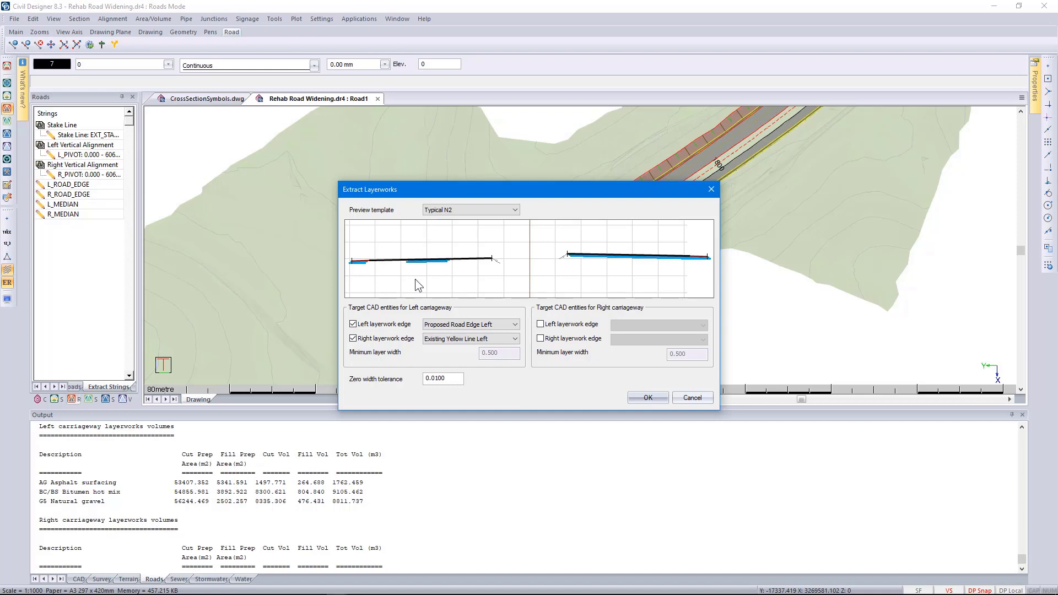
left_click(646, 398)
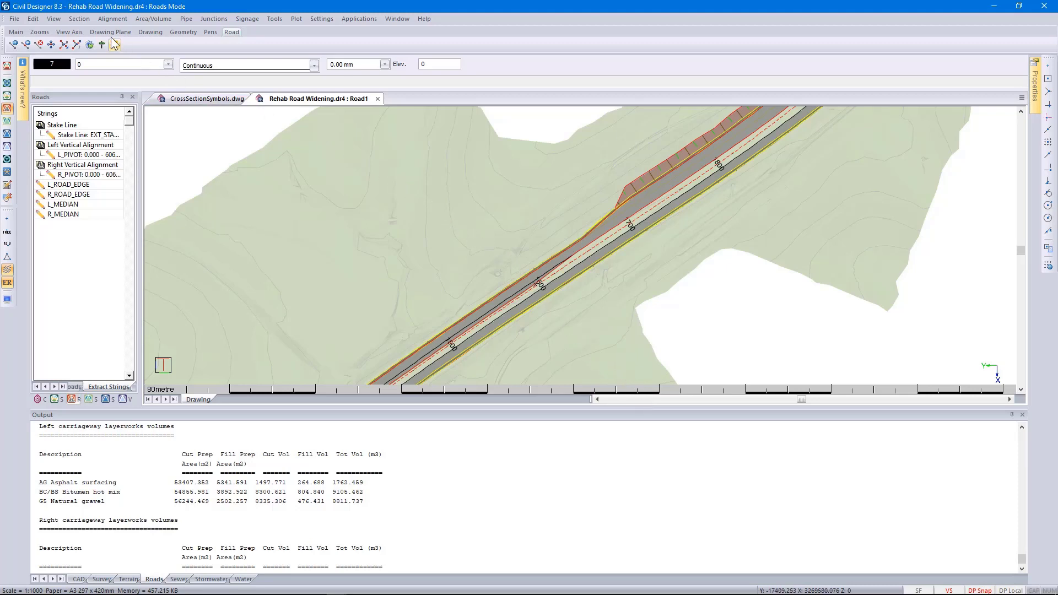
Open the graphical cross section editor and examine the left carriageway layerworks in the sections from chainage 1560 to 1680
left_click(79, 19)
left_click(103, 32)
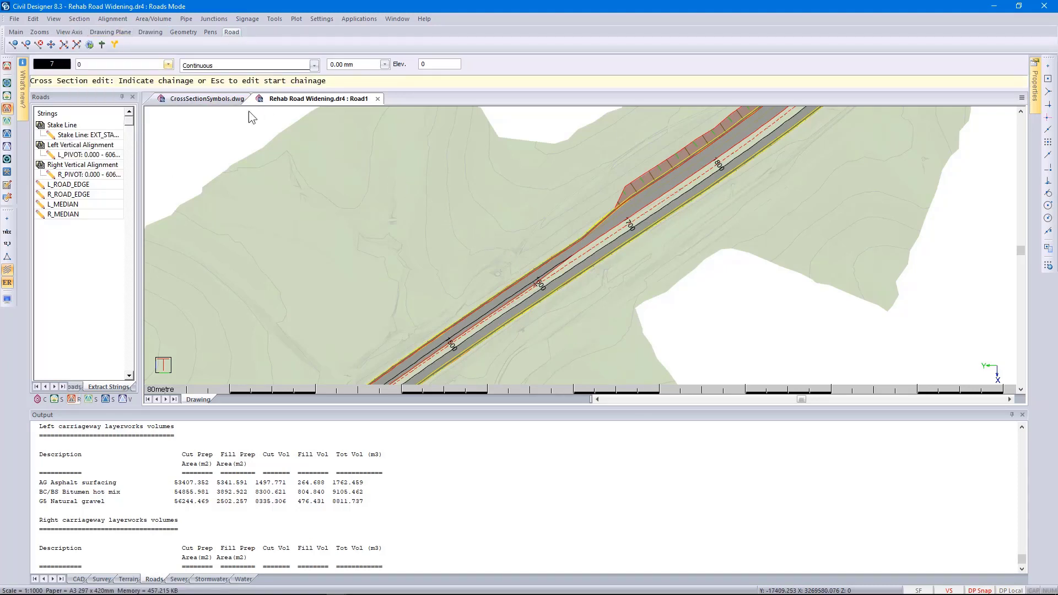
left_click(467, 250)
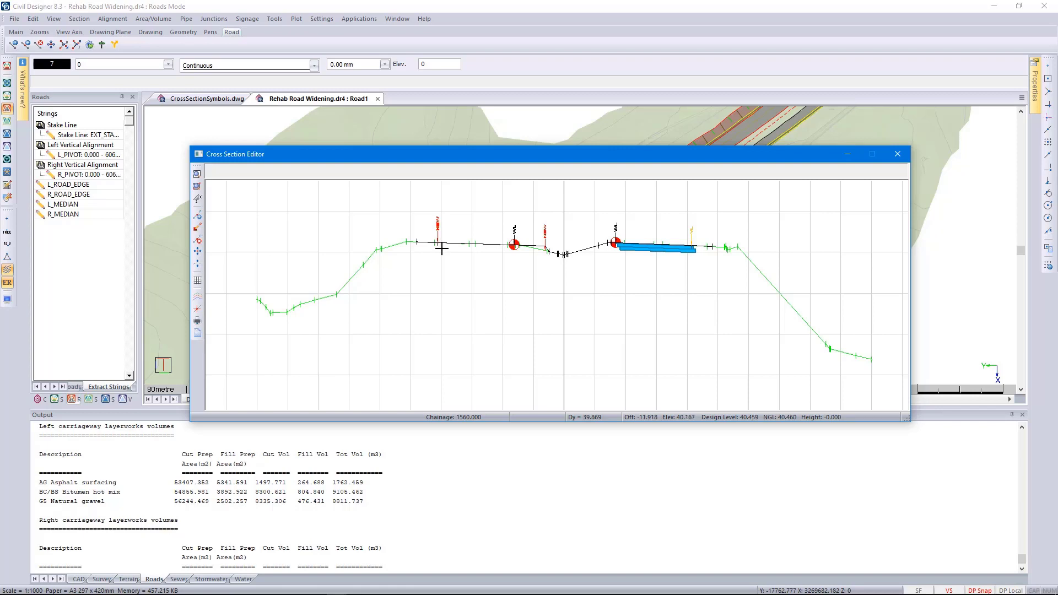
key("Page_Down")
key("Page_Down")
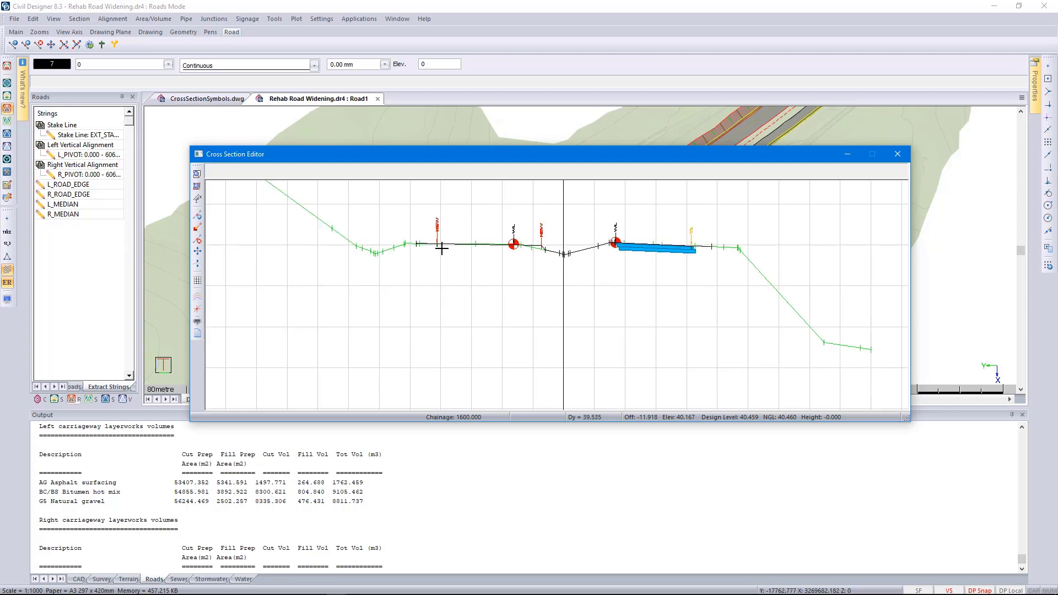
key("Page_Down")
key("Page_Down")
key("Page_Down")
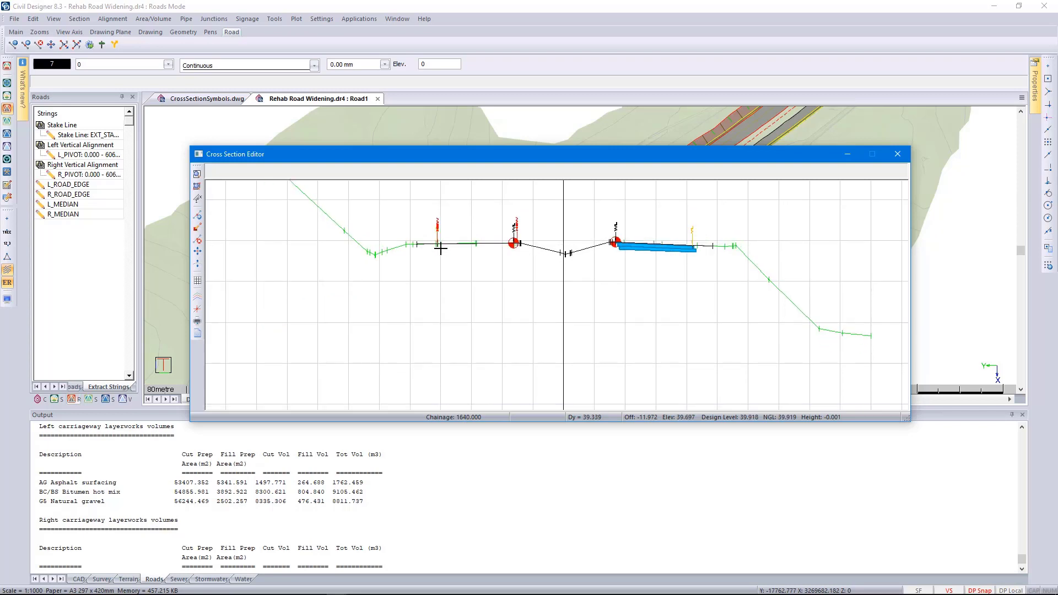
key("Page_Down")
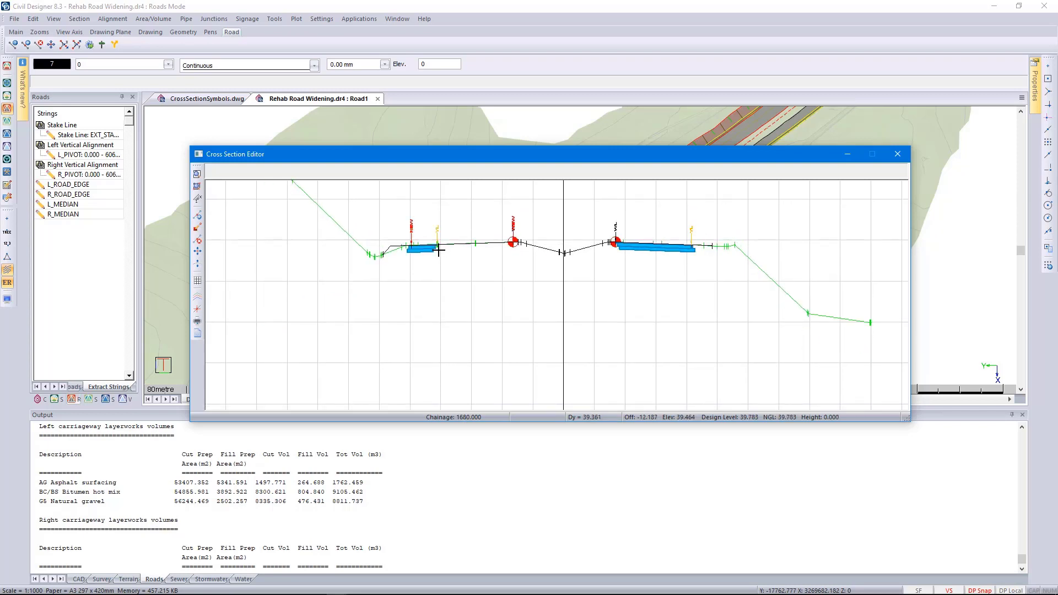
Examine the left widening's layerworks up close from chainage 1680 to 1820, and close the cross section editor
scroll(424, 253, "up", 2)
scroll(423, 253, "up", 1)
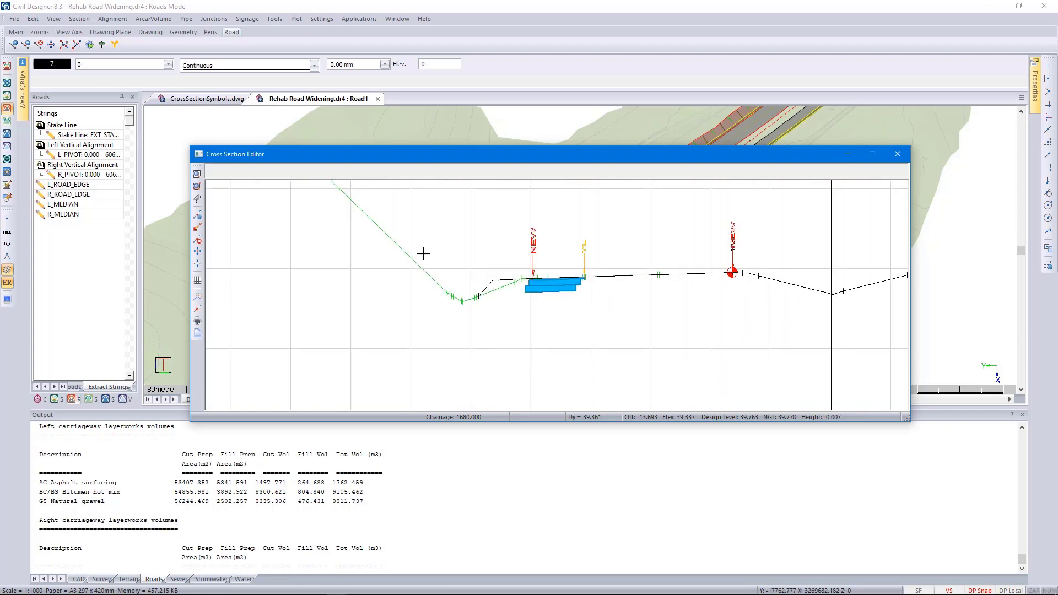
key("Page_Down")
key("Page_Down")
key("Page_Down")
key("Page_Down")
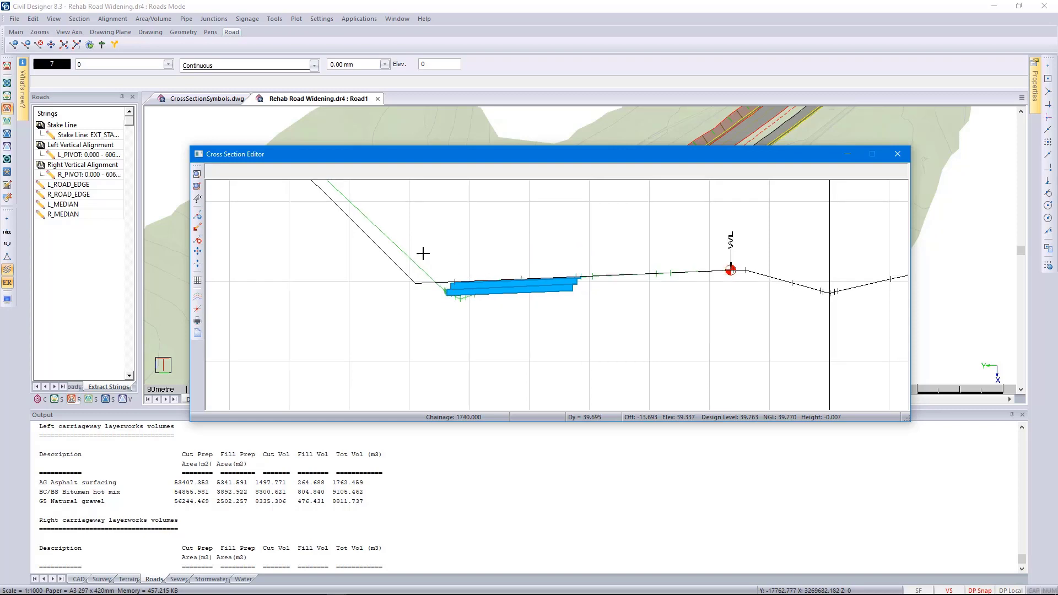
key("Page_Down")
key("Page_Down")
key("Page_Down")
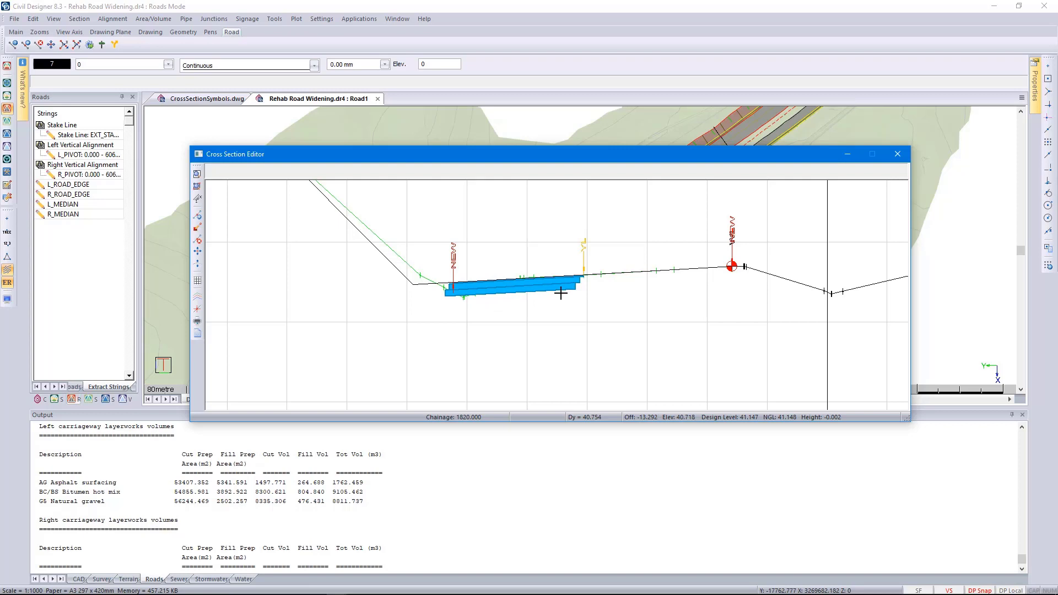
left_click(896, 154)
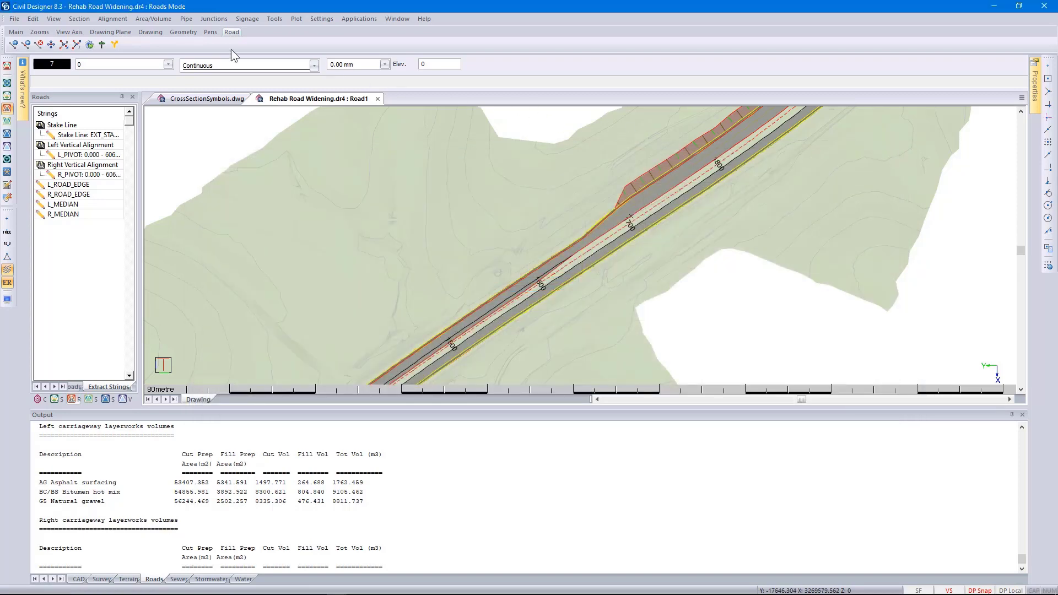
Recompute the layerwork volumes from chainage 0 to 6060 with Ground as base layer, review them, and hide the output results
left_click(146, 20)
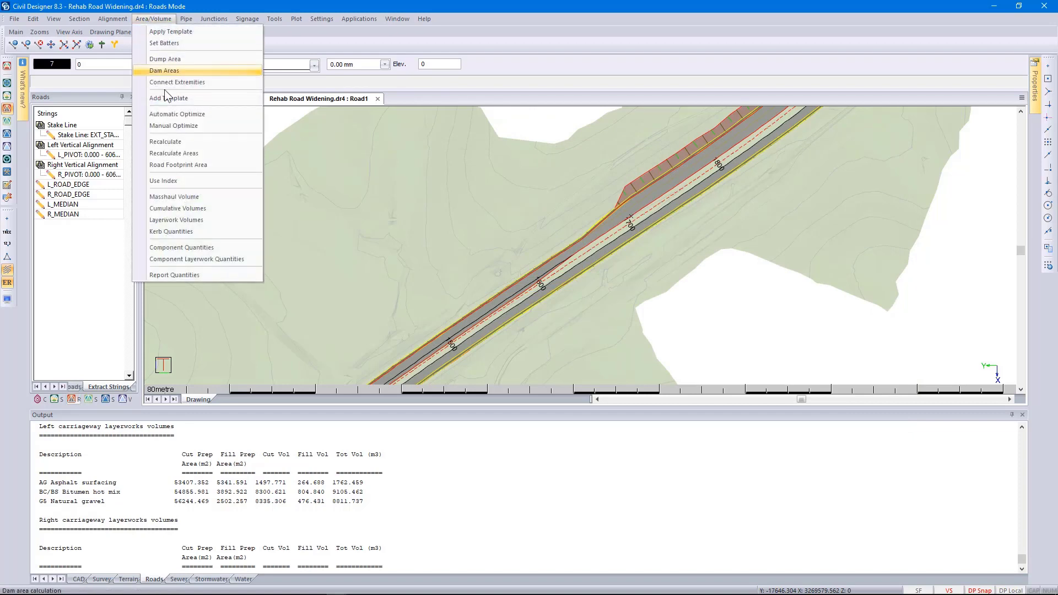
left_click(187, 222)
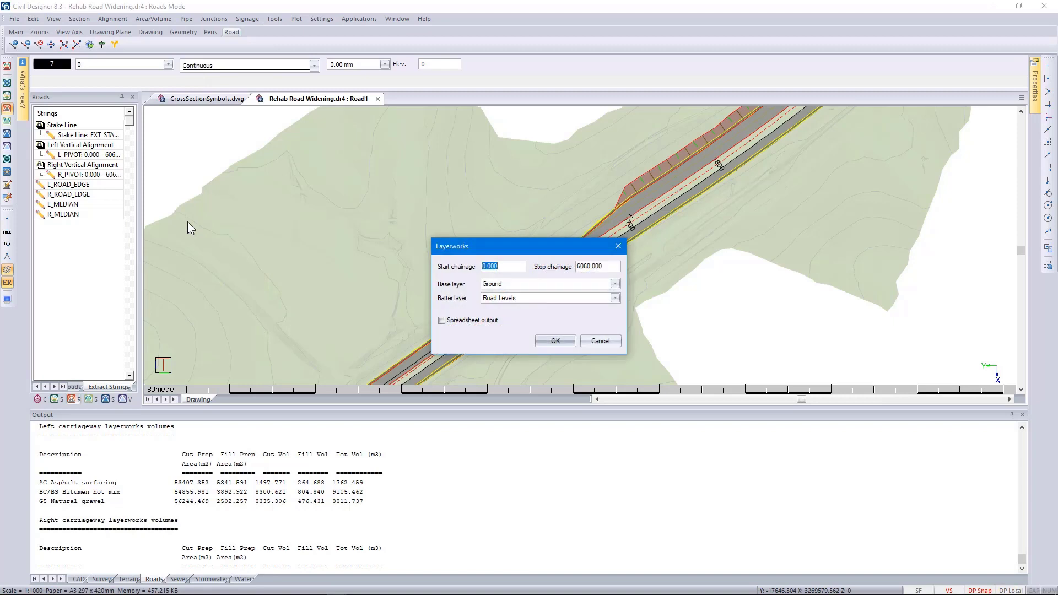
left_click(555, 342)
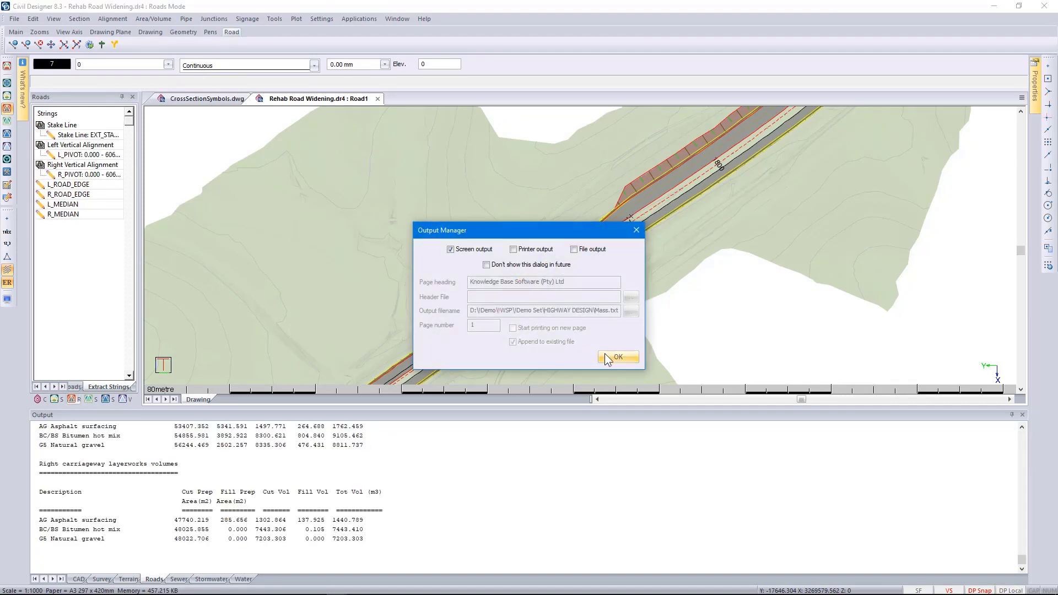
left_click(611, 356)
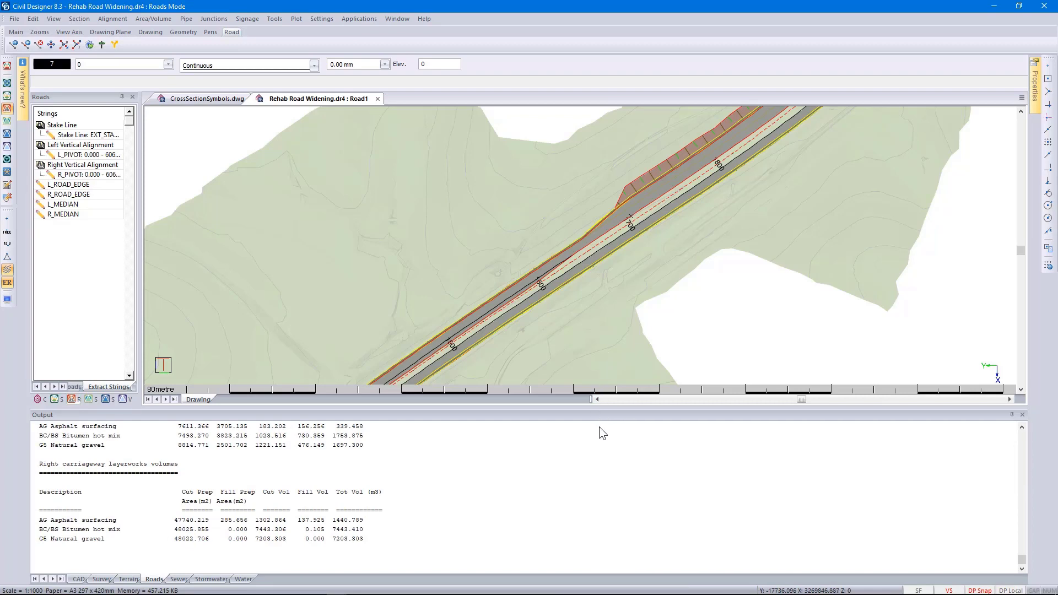
scroll(598, 431, "up", 1)
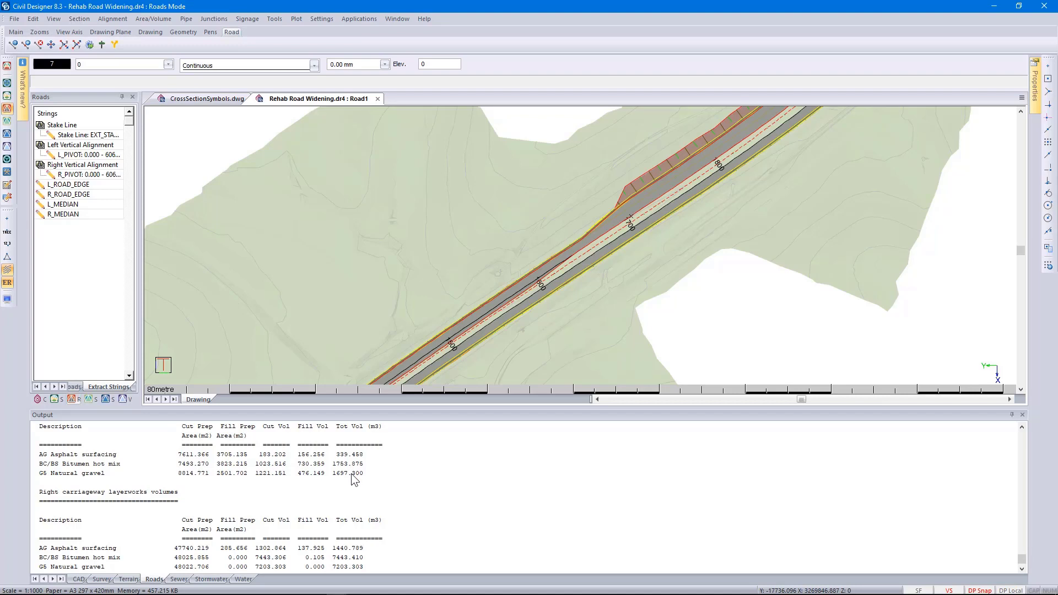
left_click(1012, 414)
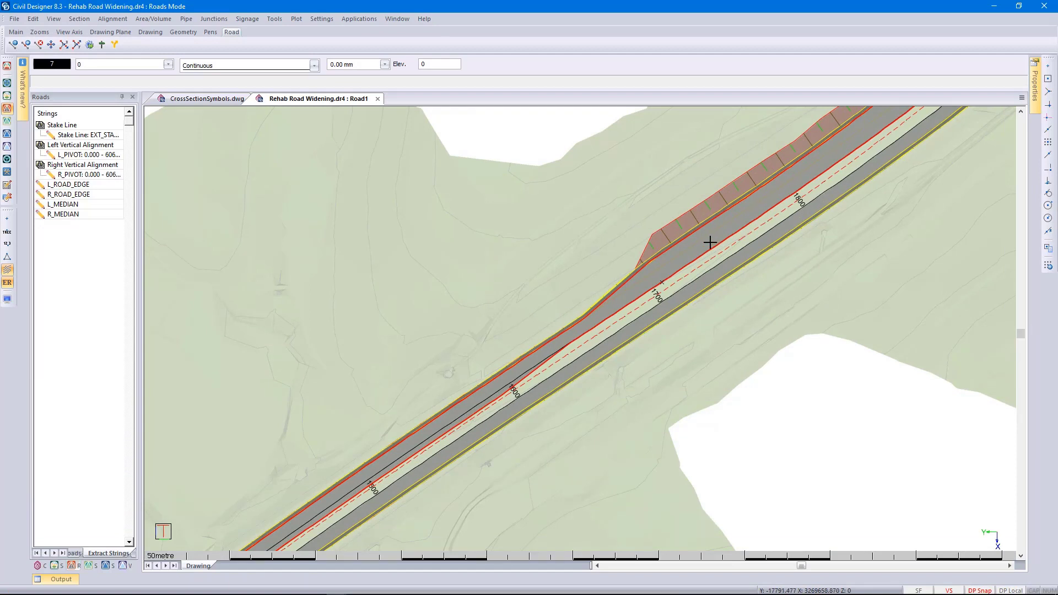
Start generating a plot for Road1 and load Cross Section.sht as its sheet file
left_click(296, 19)
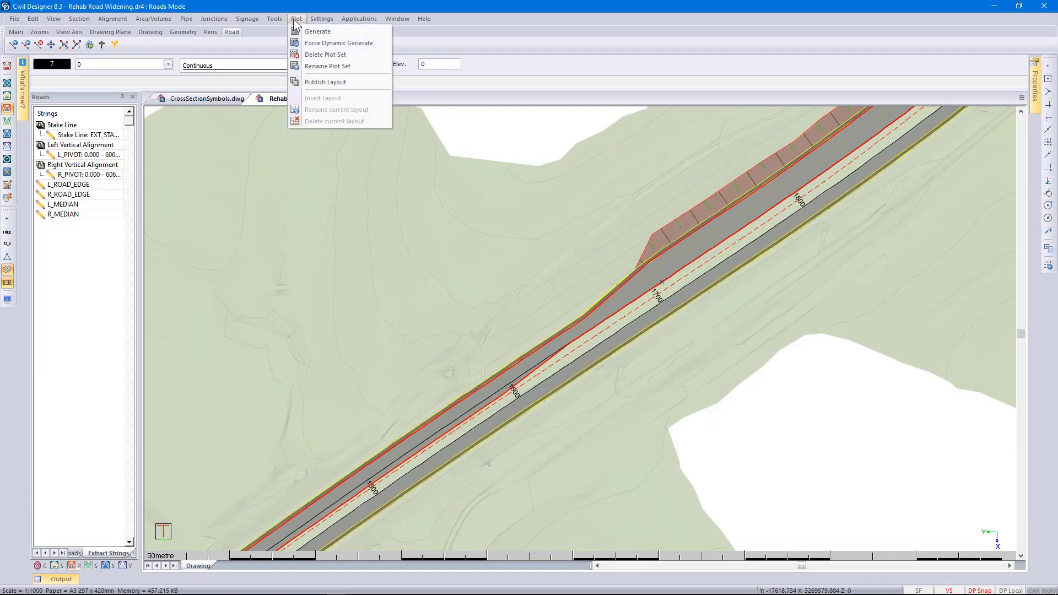
left_click(310, 33)
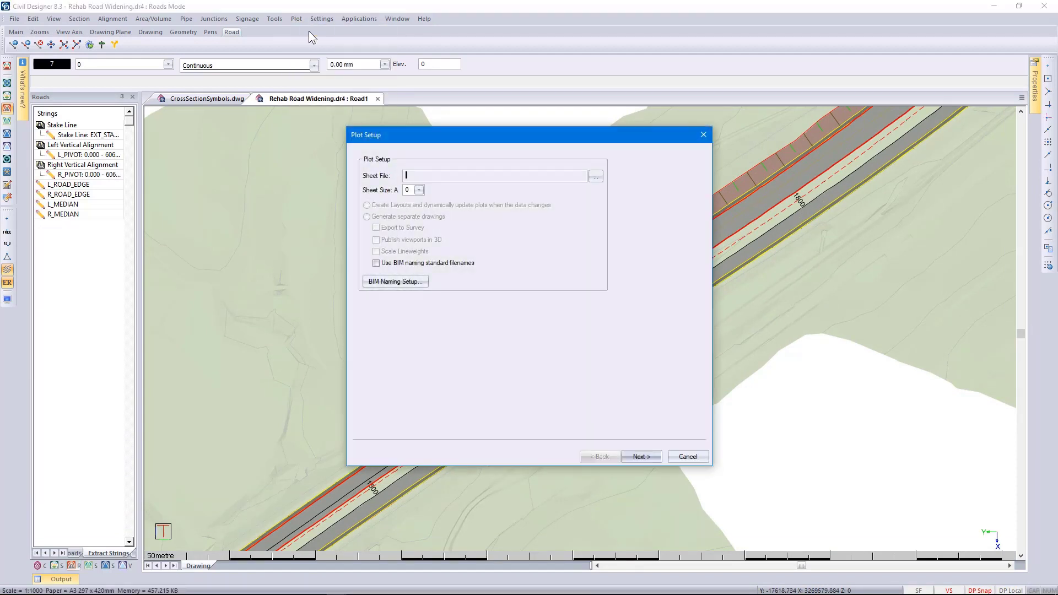
left_click(595, 181)
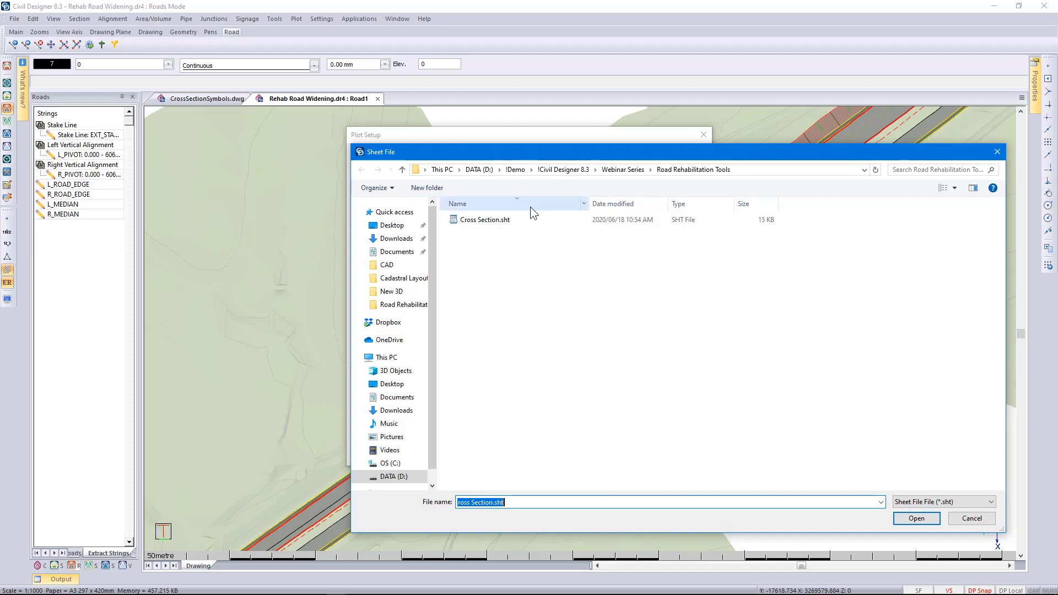
left_click(514, 217)
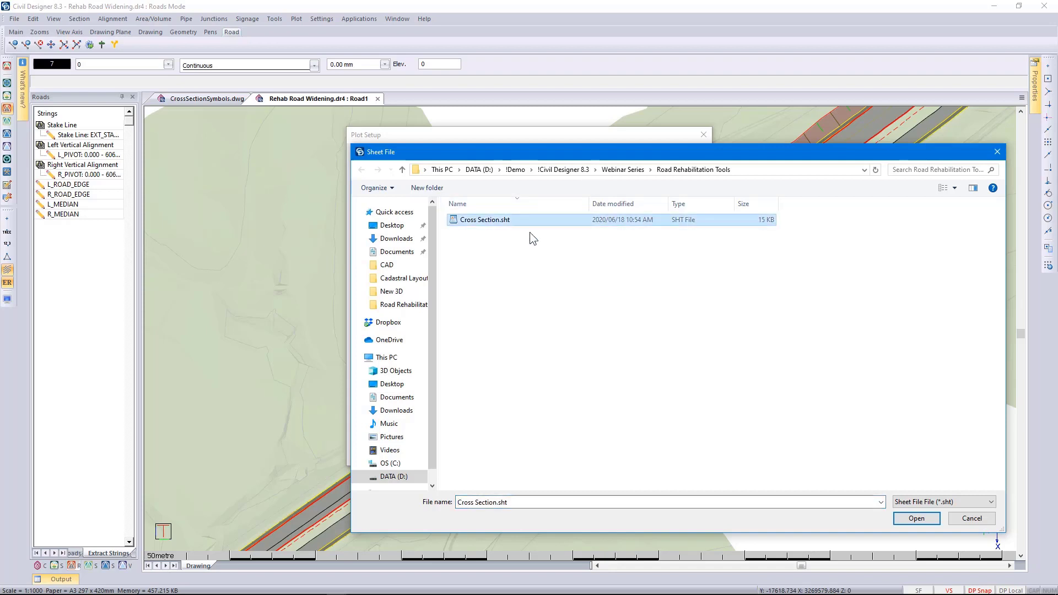
left_click(917, 518)
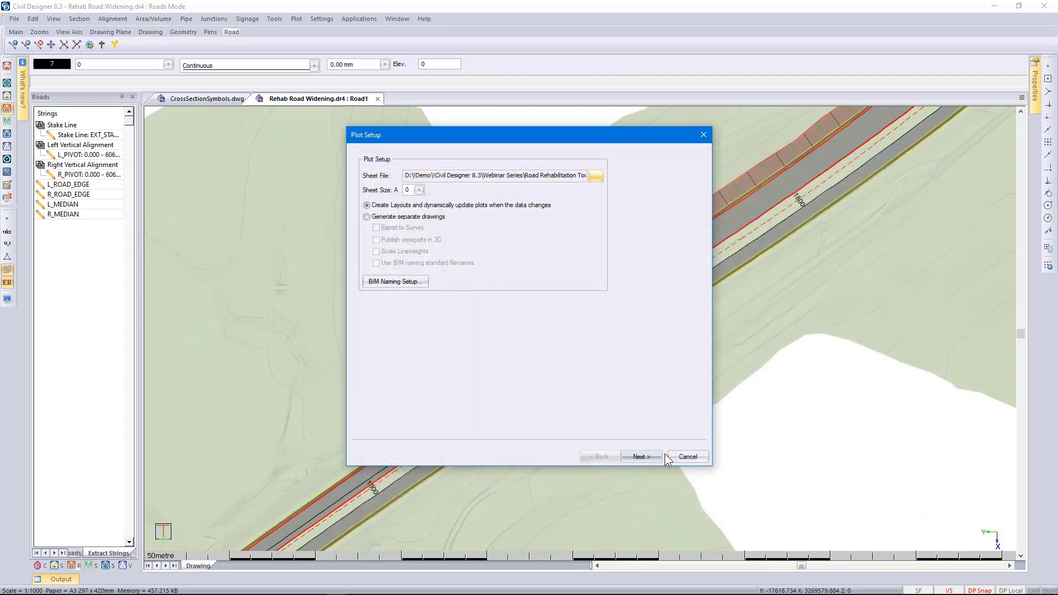
Generate the cross section layout with start chainage 1680, accepting the custom title strings as they are
left_click(642, 457)
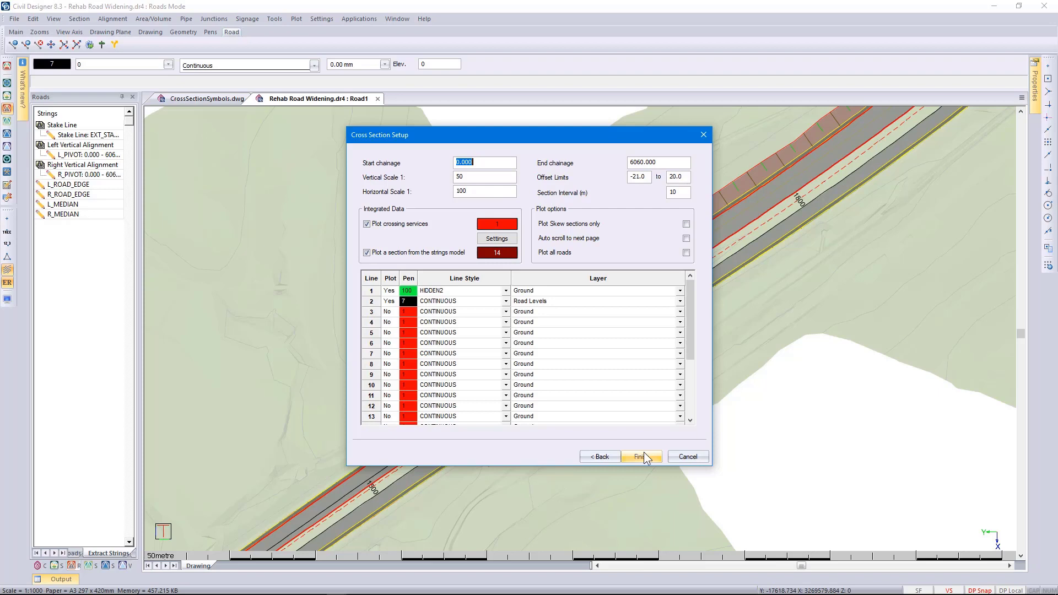
type("1680")
left_click(641, 456)
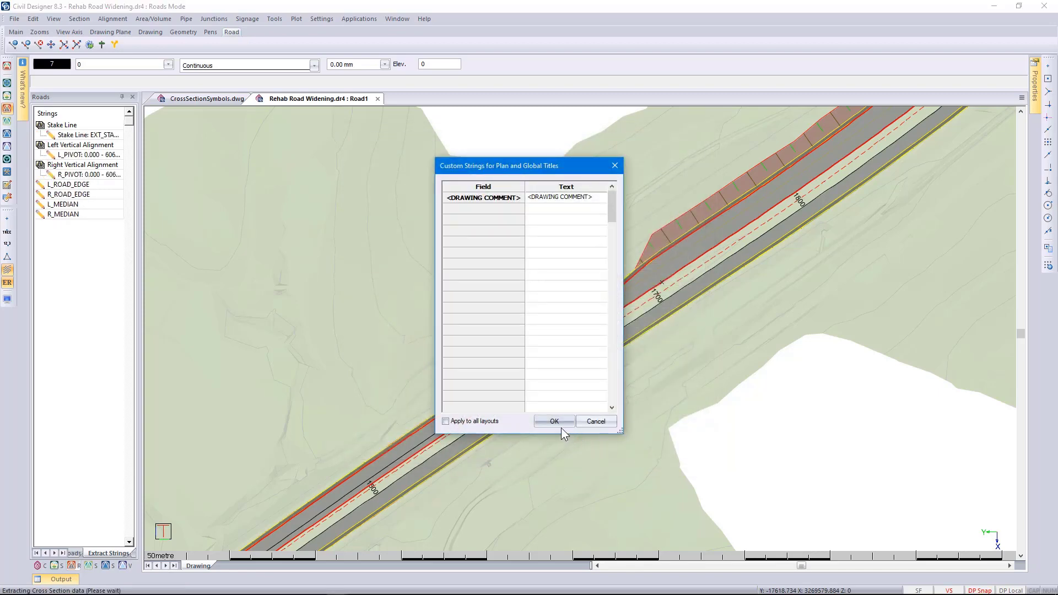
left_click(560, 420)
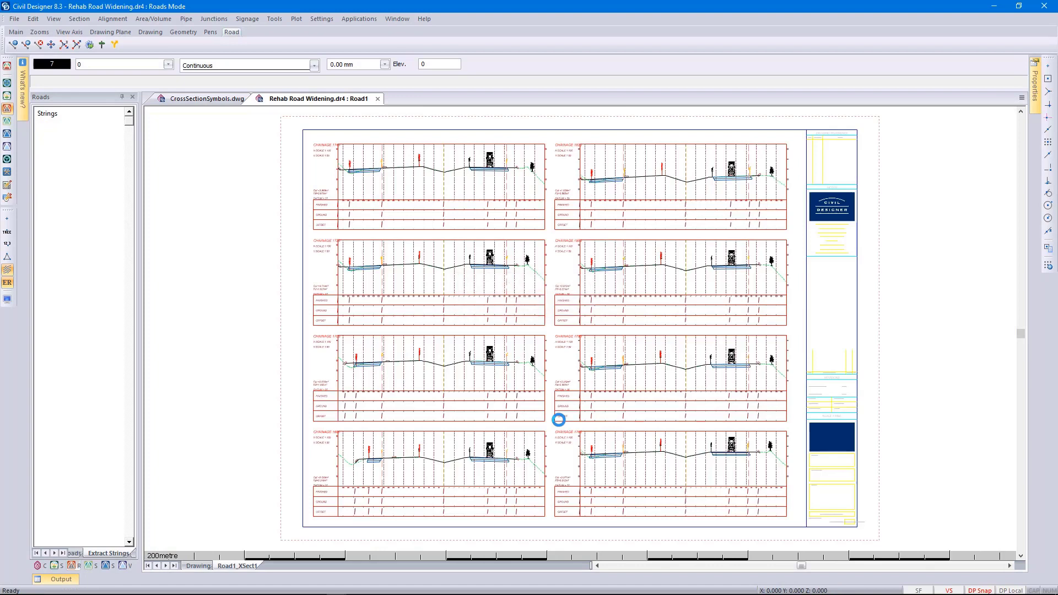
Examine the plotted cross section at chainage 1700 up close, and return to the plan drawing
scroll(401, 386, "up", 3)
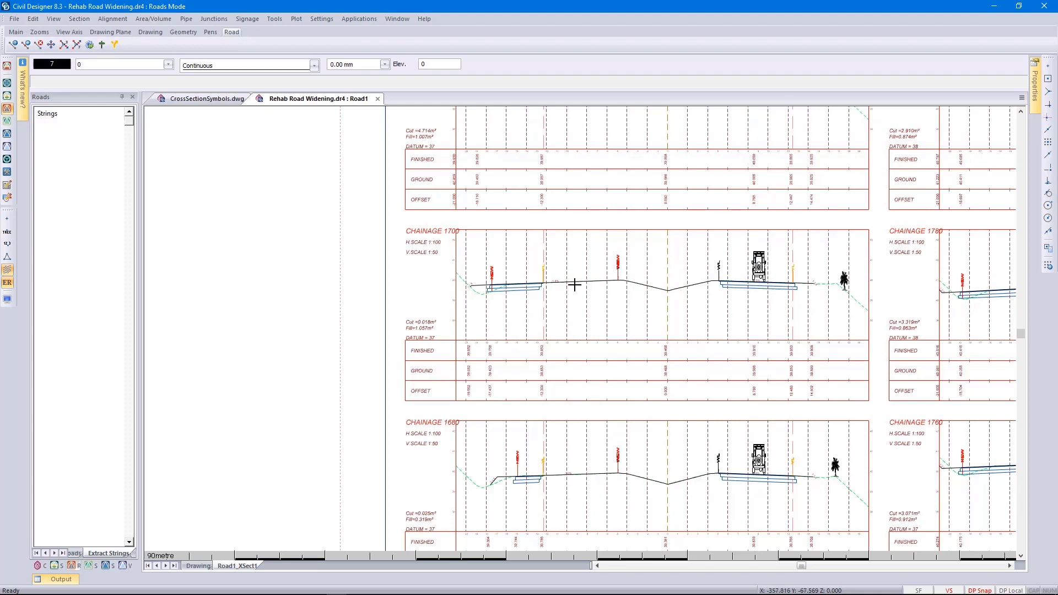
scroll(520, 331, "up", 3)
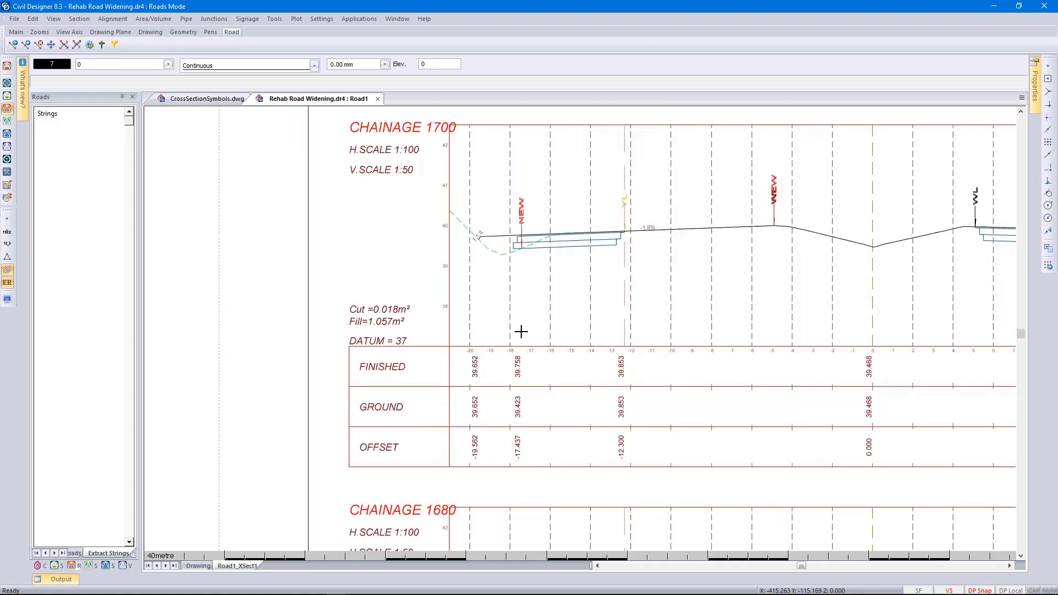
left_click(197, 566)
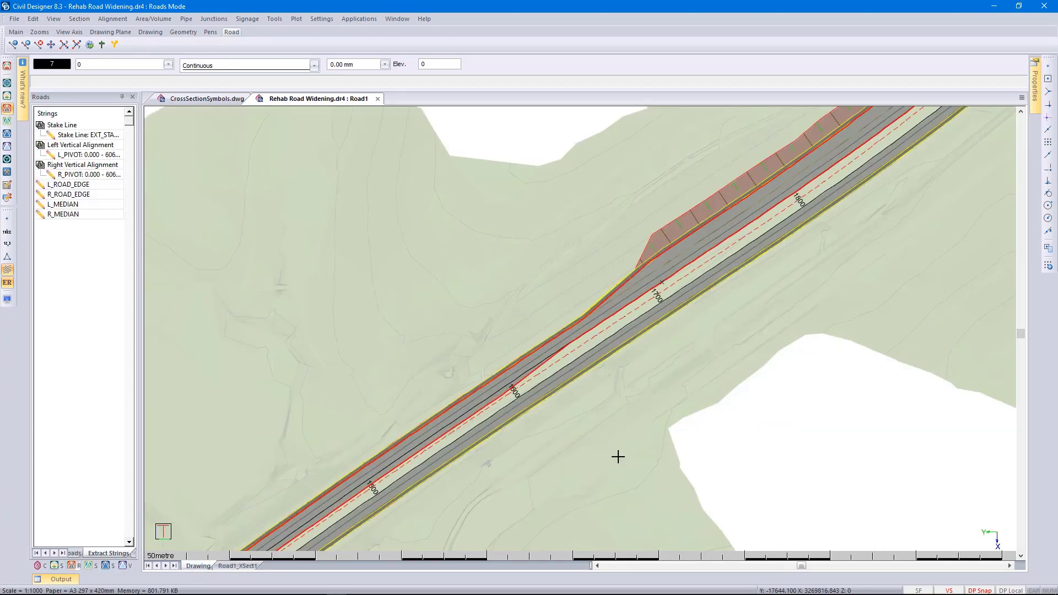
scroll(580, 327, "down", 3)
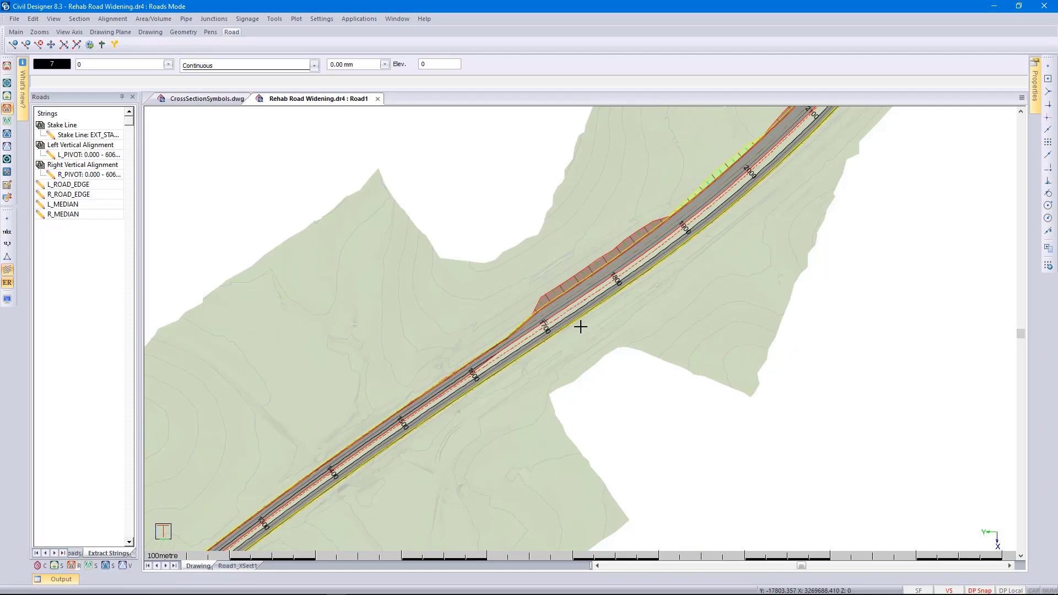